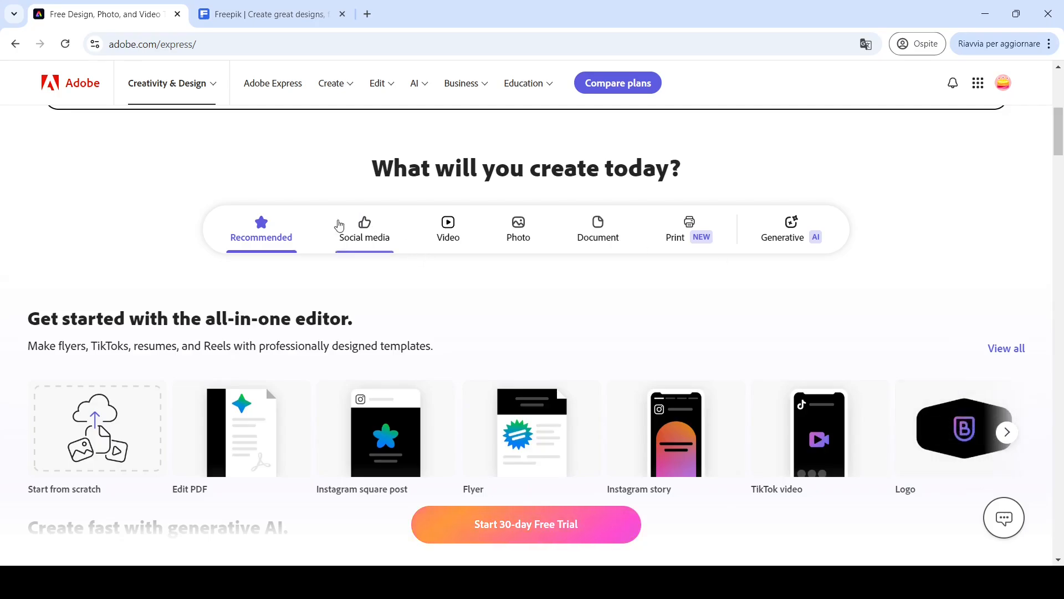
# - Start a new Instagram story design from the social media templates
pyautogui.click(358, 227)
pyautogui.scroll(-1, 357, 228)
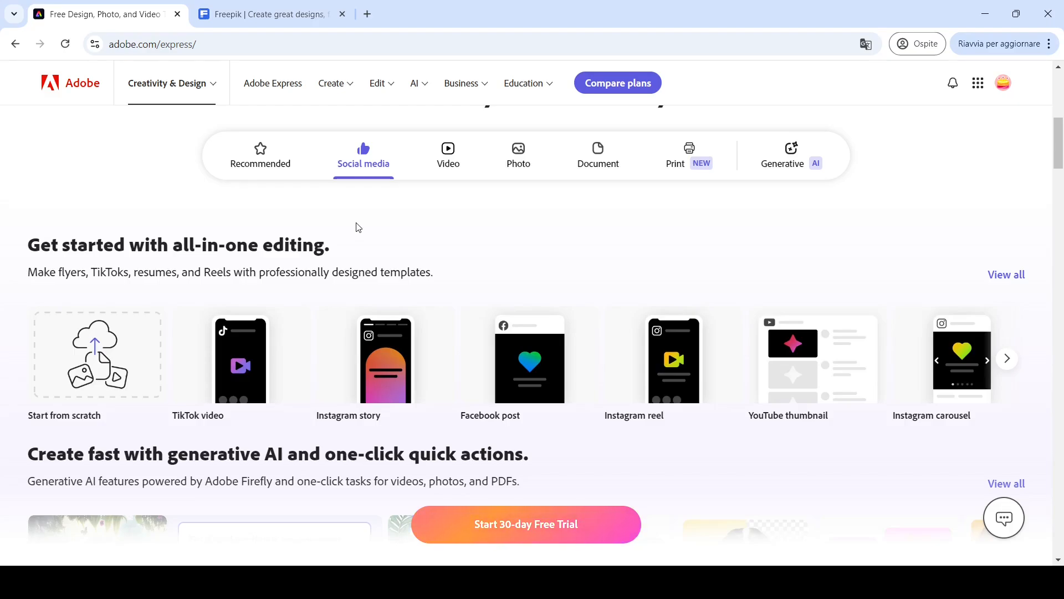
pyautogui.moveTo(444, 407)
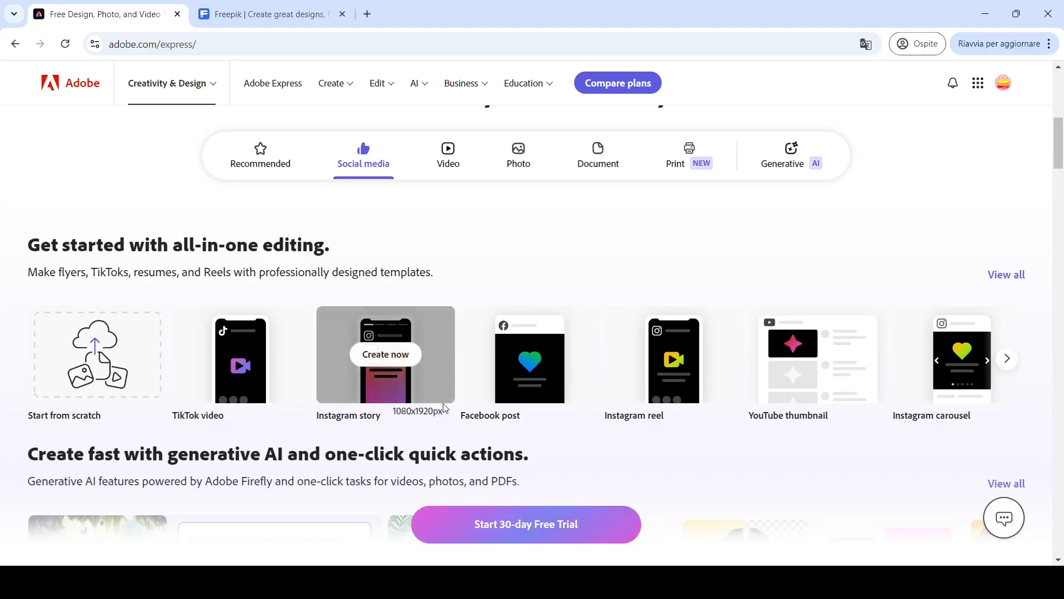
pyautogui.click(380, 356)
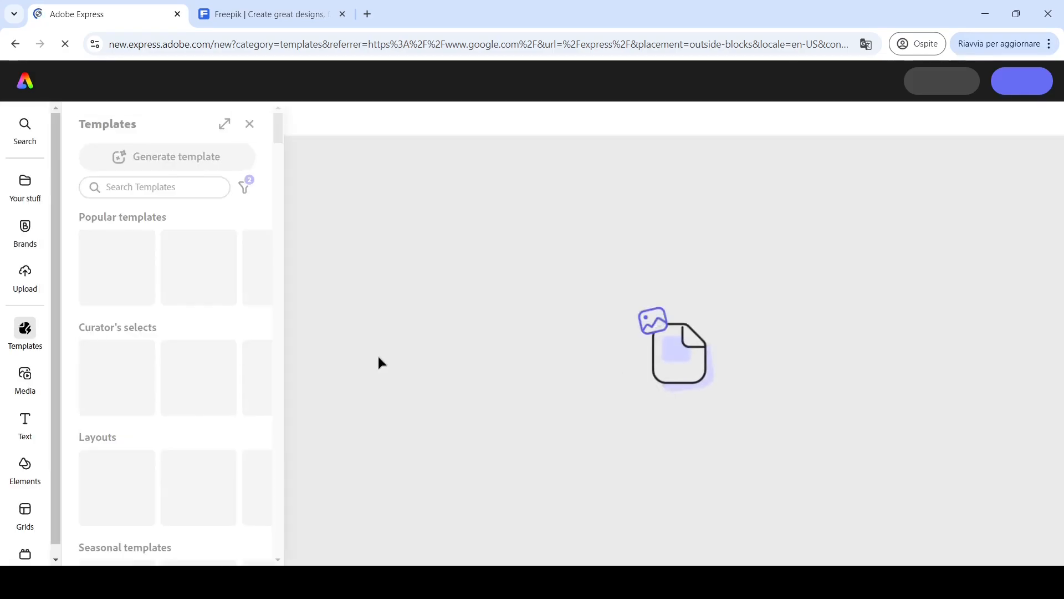
# - Upload the AGUA logo image onto the blank page
pyautogui.click(26, 280)
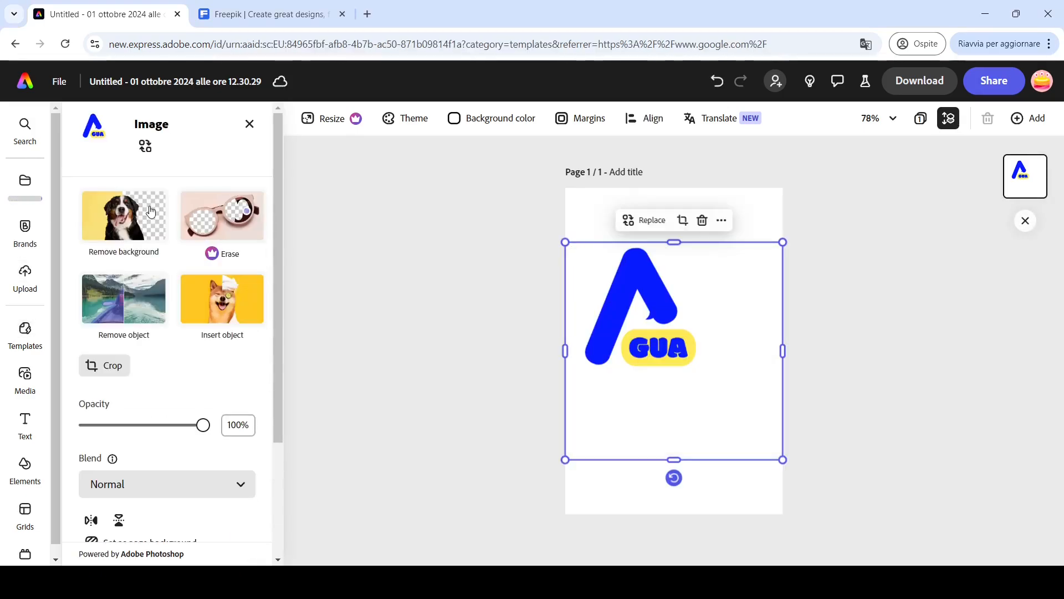
pyautogui.scroll(5, 551, 308)
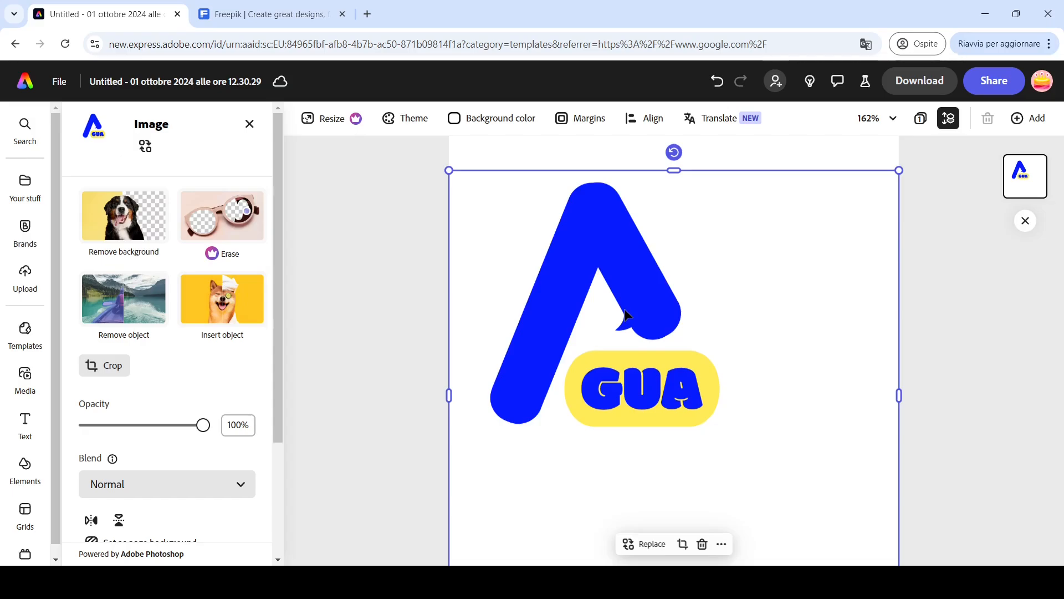
pyautogui.scroll(-2, 625, 315)
pyautogui.scroll(-1, 625, 315)
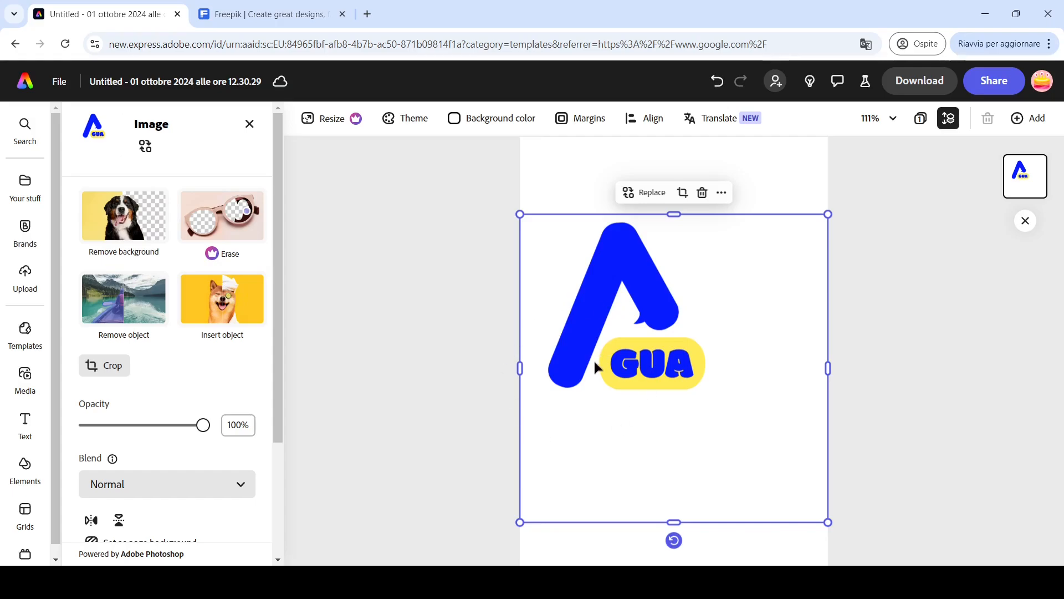
# - Search templates for "pool" and add the Mat Blue and Yellow Pool Party Instagram template as pages
pyautogui.click(25, 331)
pyautogui.click(156, 187)
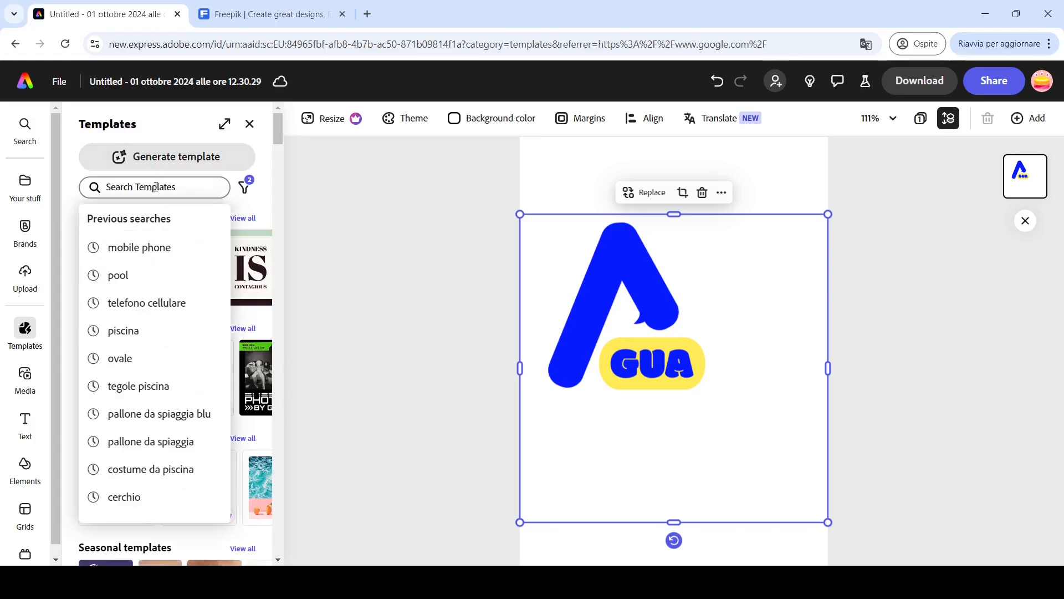
pyautogui.write('pool')
pyautogui.press('Return')
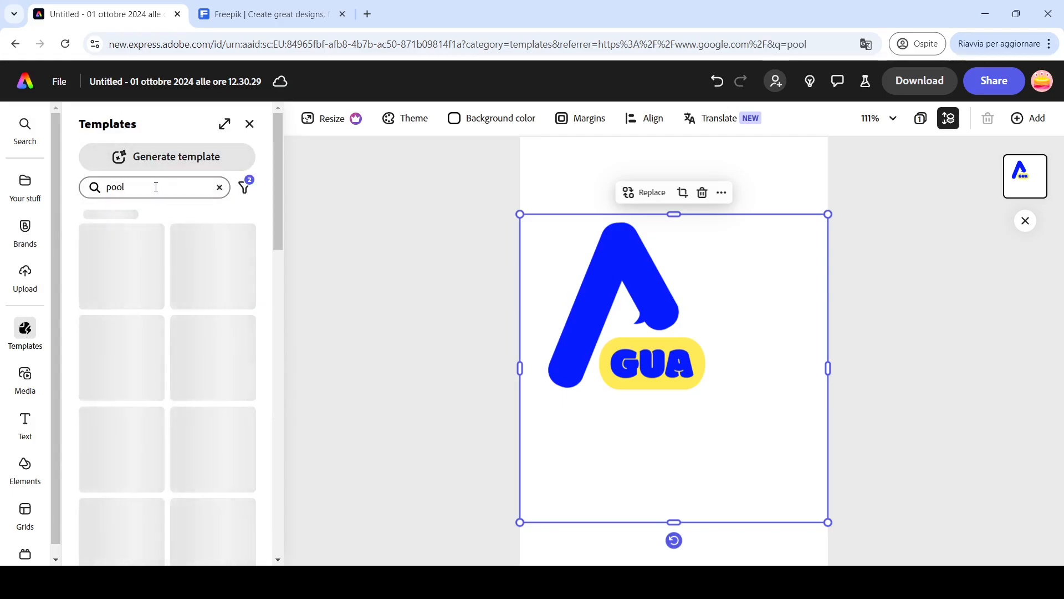
pyautogui.moveTo(275, 129); pyautogui.dragTo(283, 388)
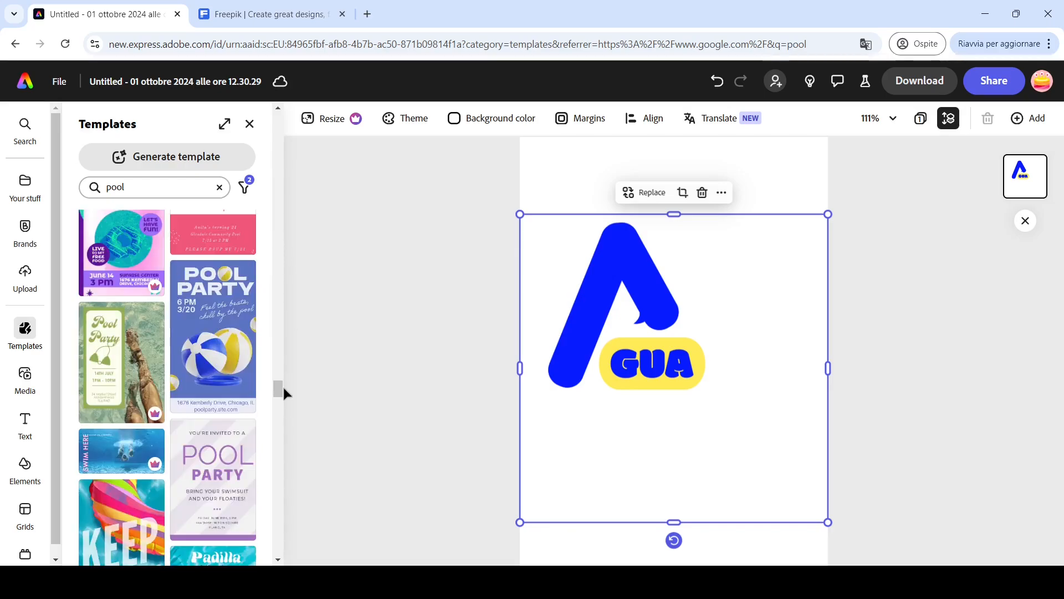
pyautogui.click(219, 334)
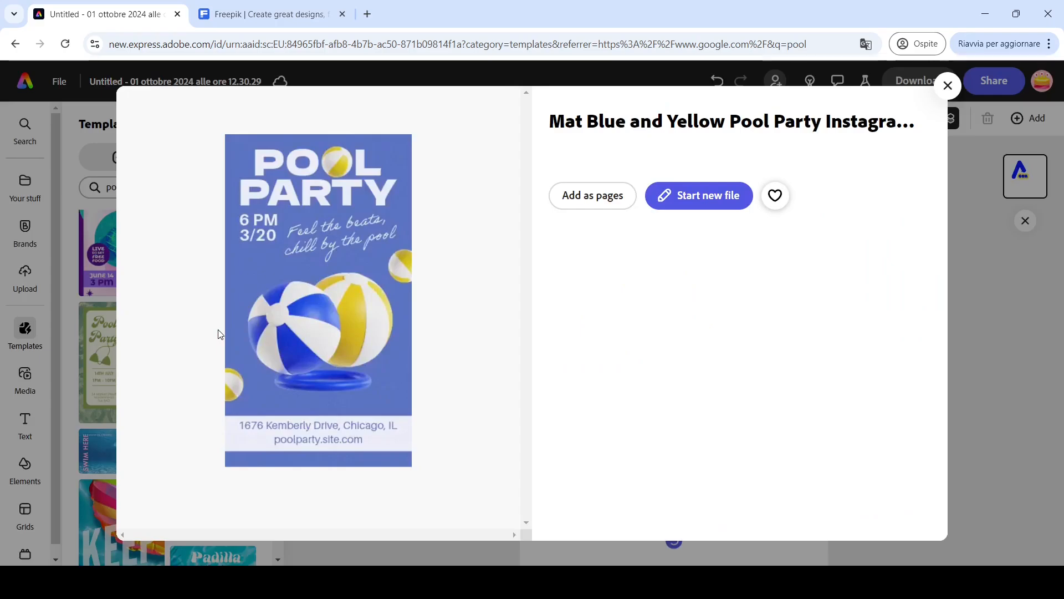
pyautogui.click(562, 197)
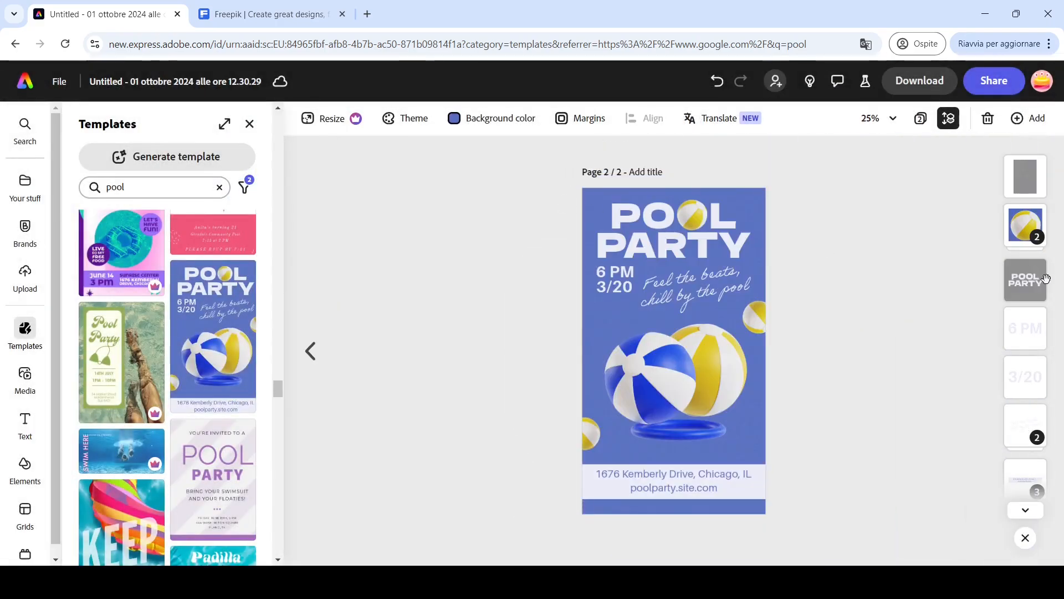
# - Delete the template's POOL PARTY title, 6 PM and 3/20 date text, and the "Feel the beats" tagline
pyautogui.click(1046, 279)
pyautogui.click(673, 174)
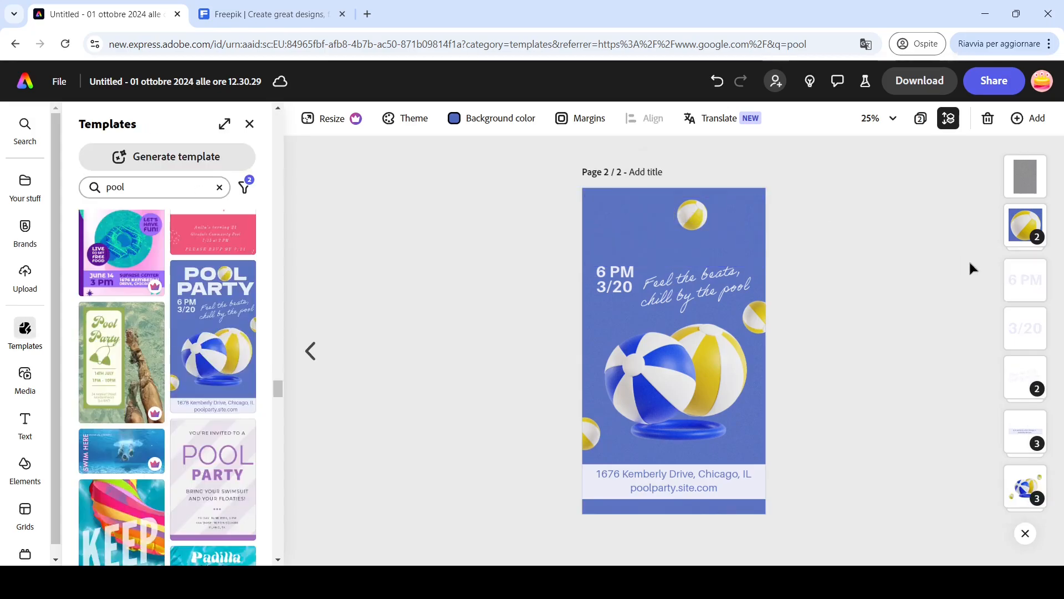
pyautogui.click(1025, 280)
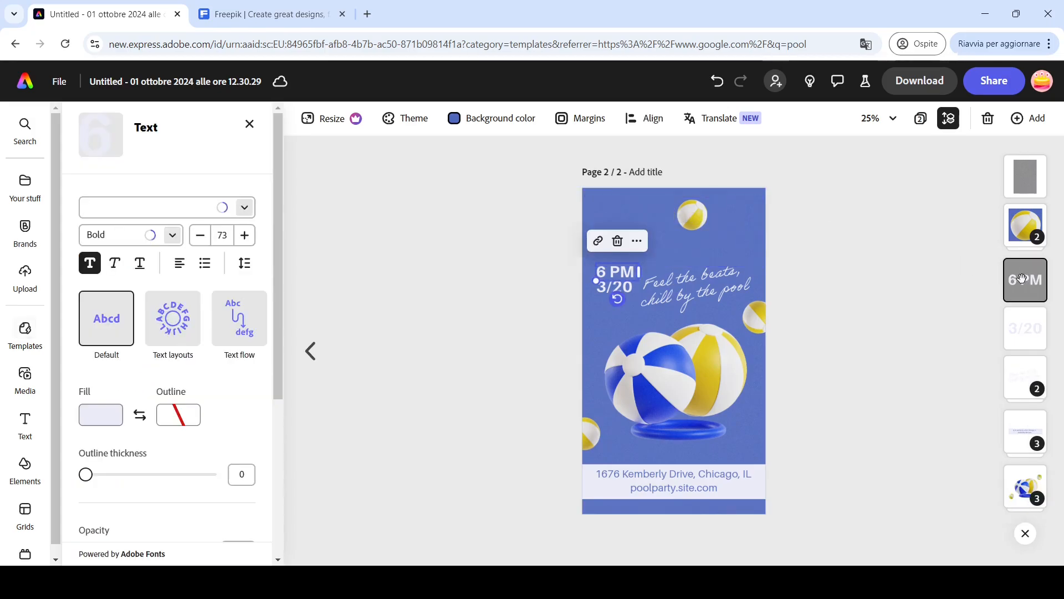
pyautogui.click(617, 243)
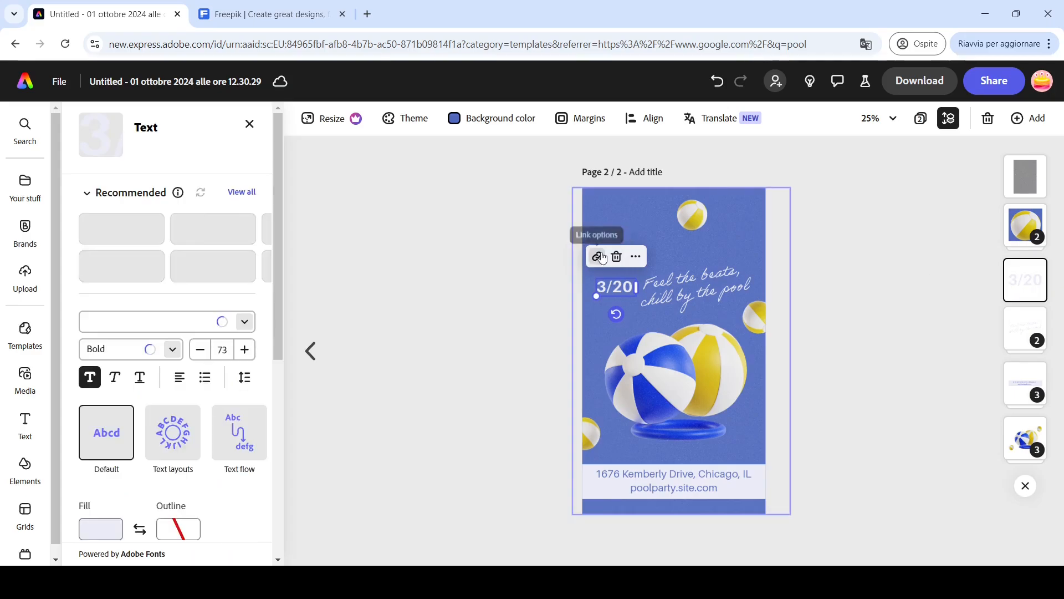
pyautogui.click(617, 256)
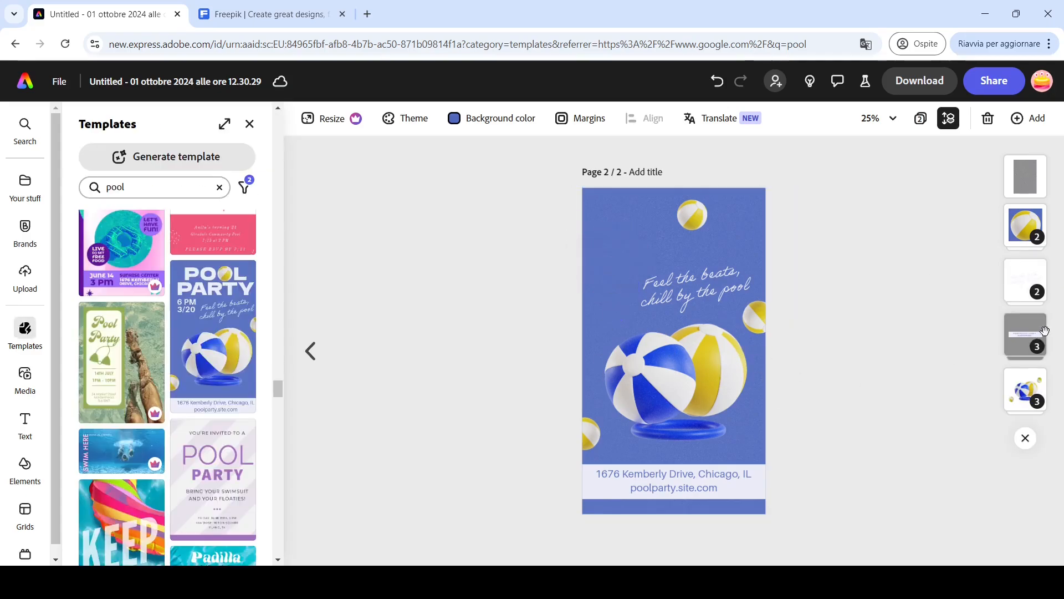
pyautogui.click(1025, 280)
pyautogui.click(720, 237)
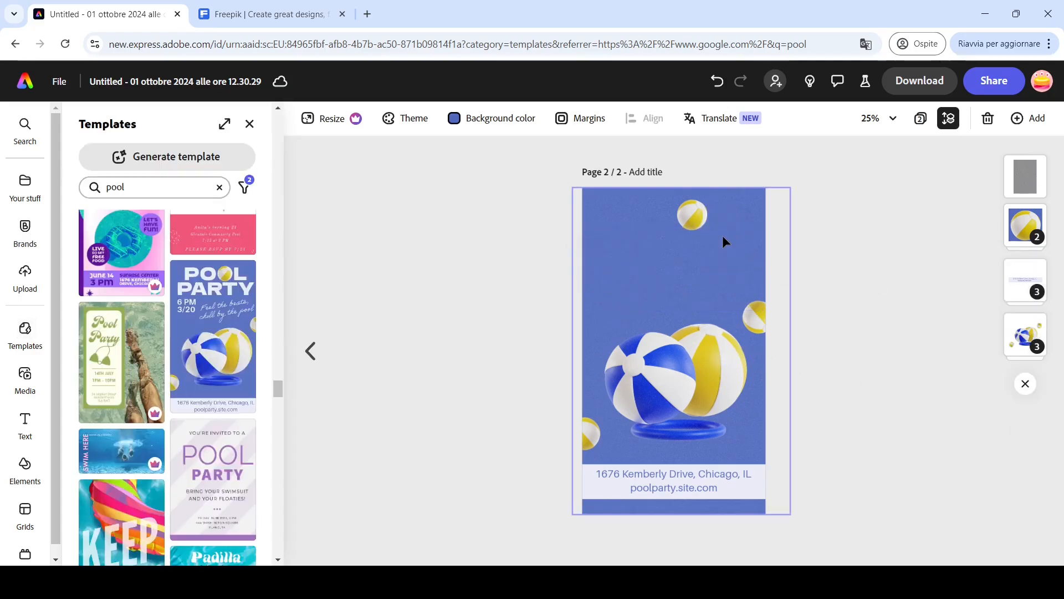
# - Ungroup the address and website block, then paste the AGUA logo onto the template page
pyautogui.click(1015, 285)
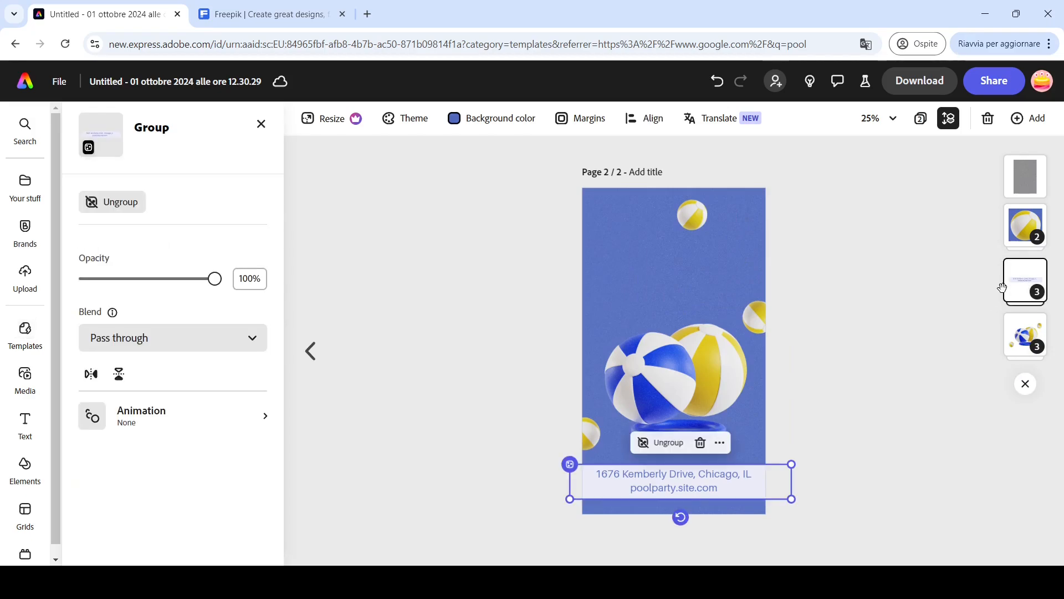
pyautogui.click(667, 443)
pyautogui.click(693, 471)
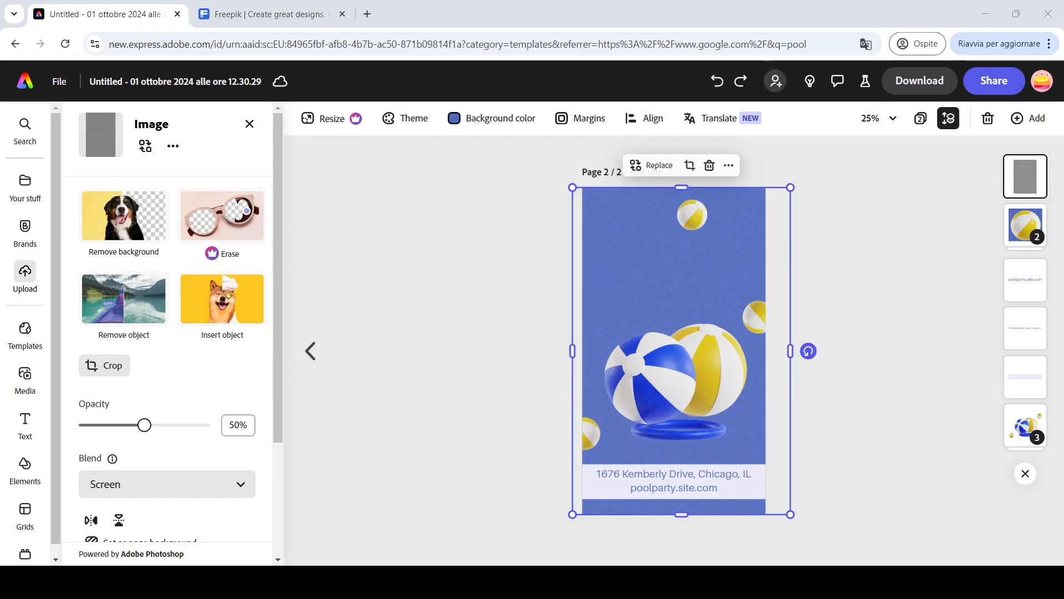
pyautogui.hotkey('ctrl', 'v')
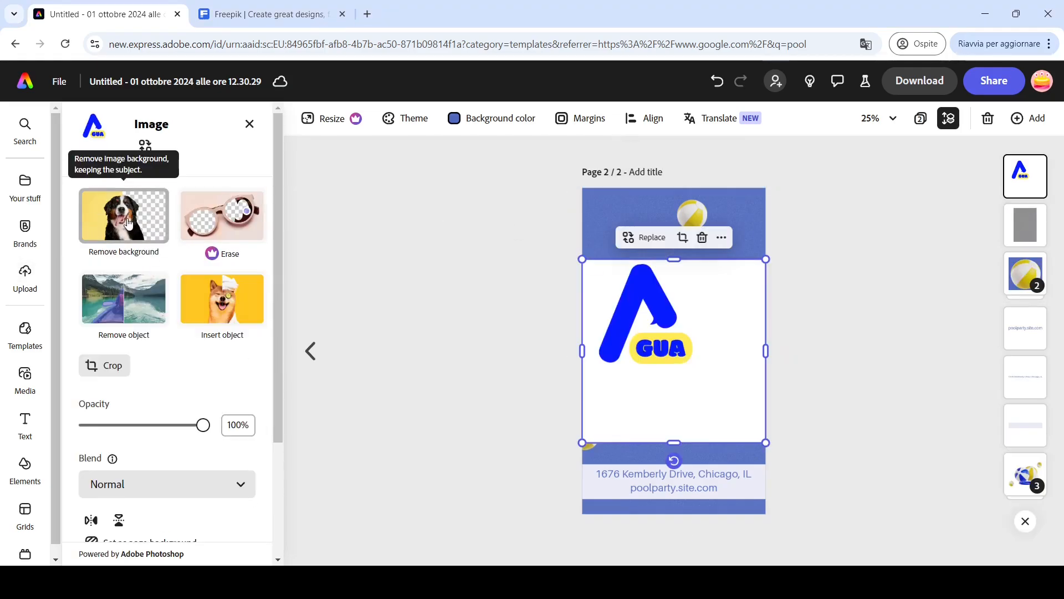
# - Remove the logo's background and move it to the top of the page
pyautogui.click(128, 223)
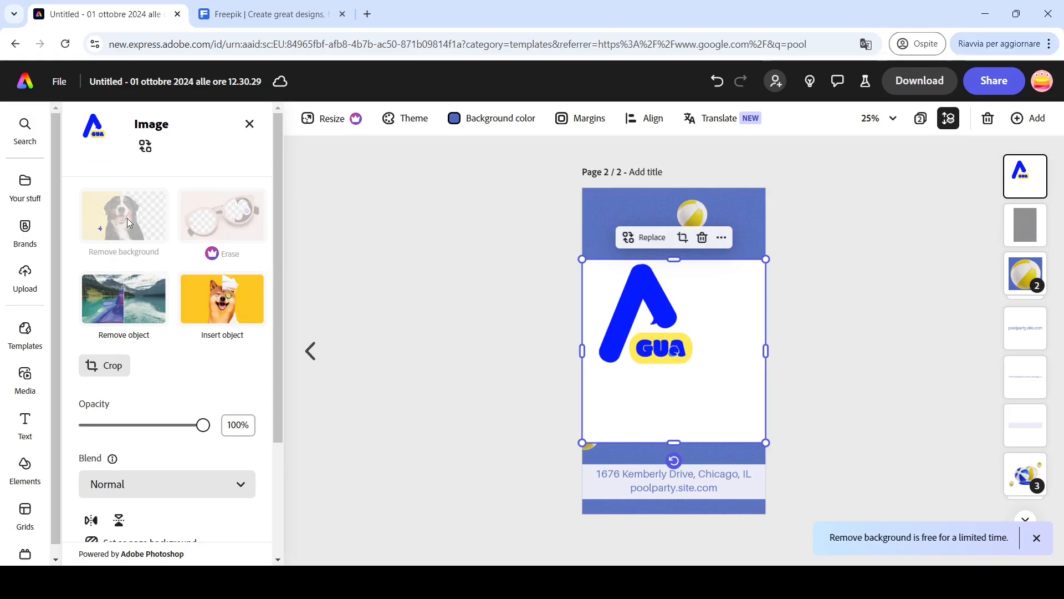
pyautogui.scroll(3, 651, 298)
pyautogui.moveTo(637, 285); pyautogui.dragTo(624, 189)
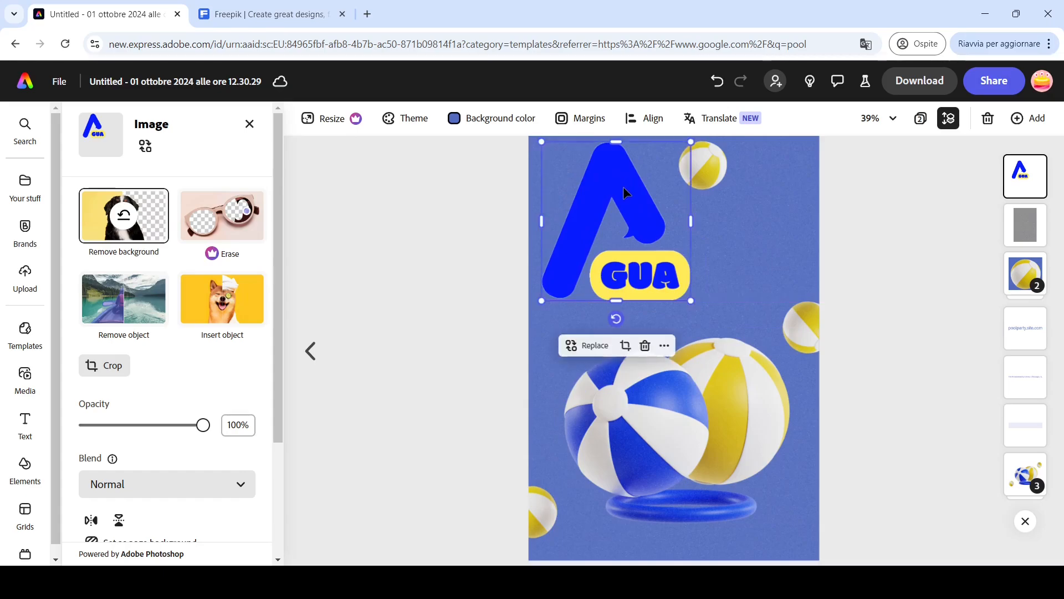
# - Add a text box reading MERCH and place it right beside the logo's GUA badge
pyautogui.click(25, 422)
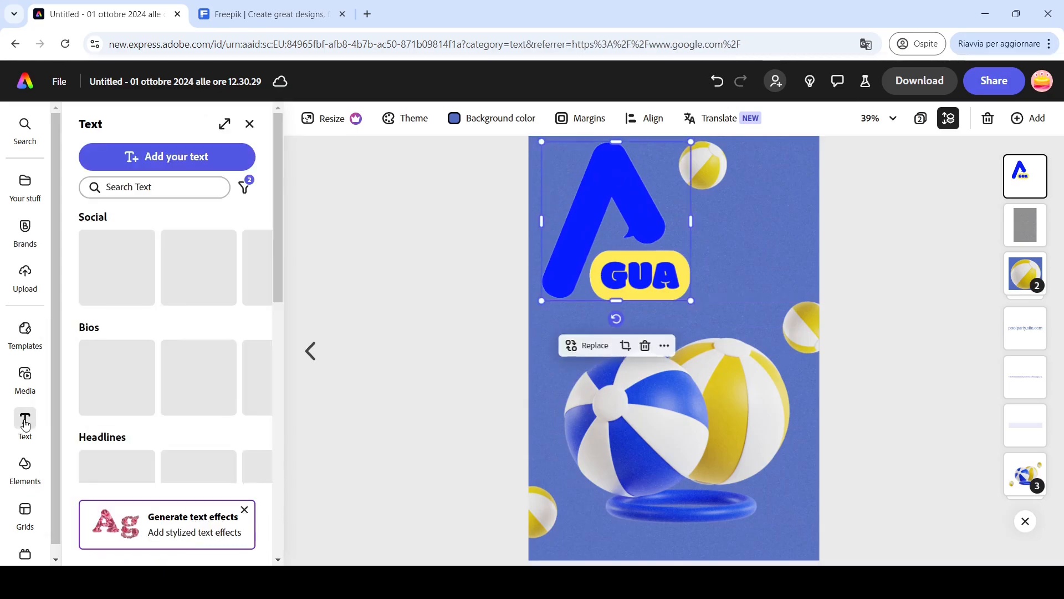
pyautogui.click(146, 166)
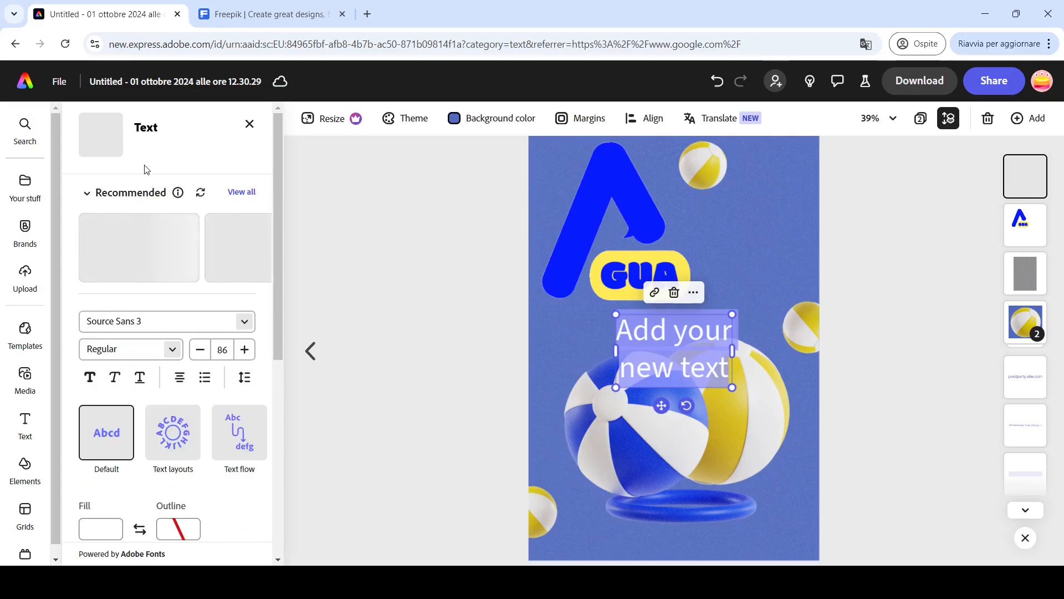
pyautogui.write('MERCH')
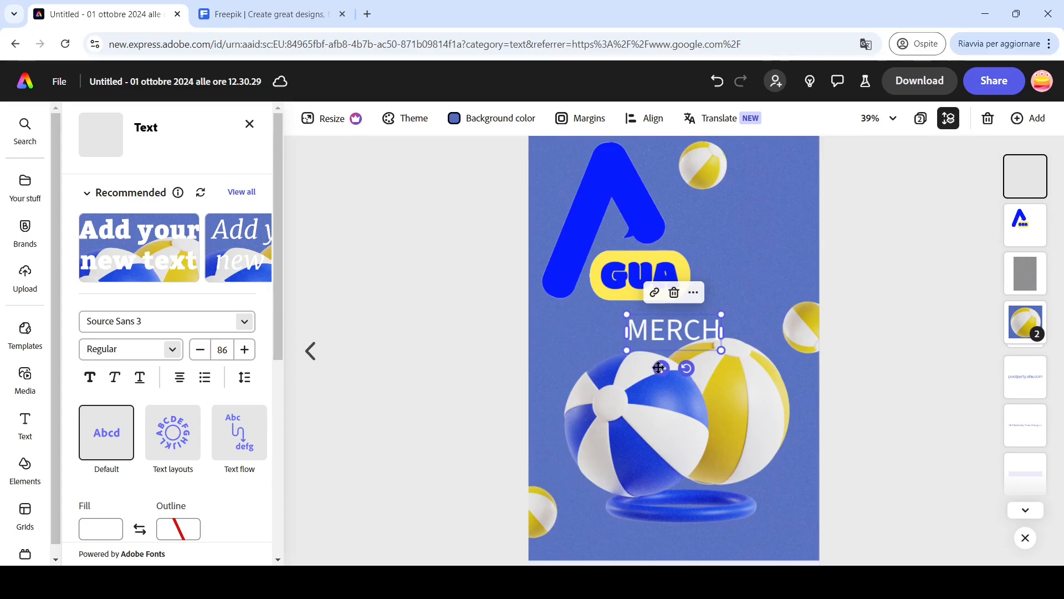
pyautogui.moveTo(661, 368); pyautogui.dragTo(726, 311)
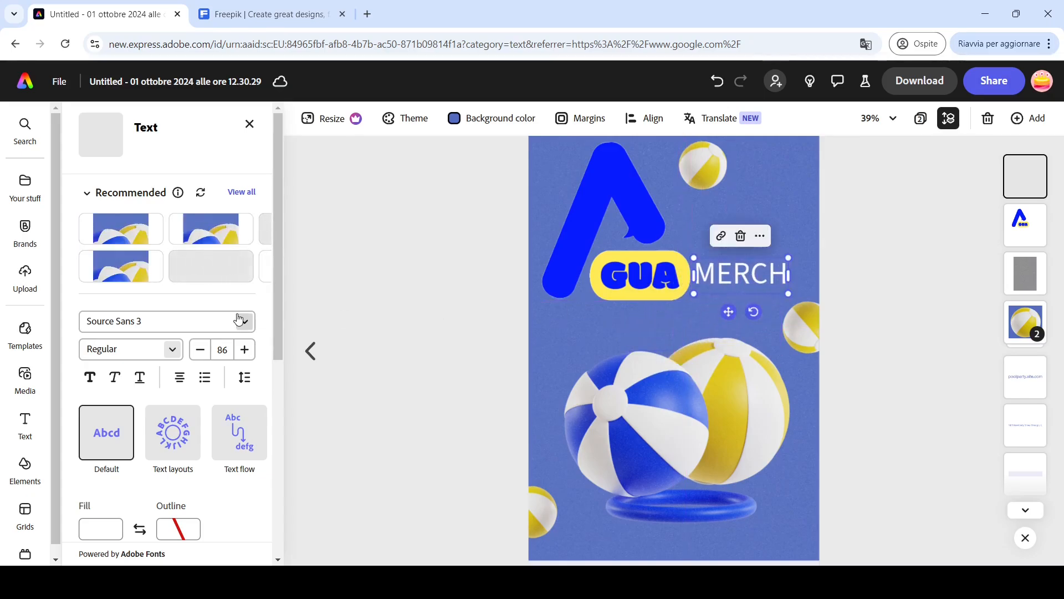
# - Add a second text box reading OUT NOW! and position it below MERCH
pyautogui.click(27, 422)
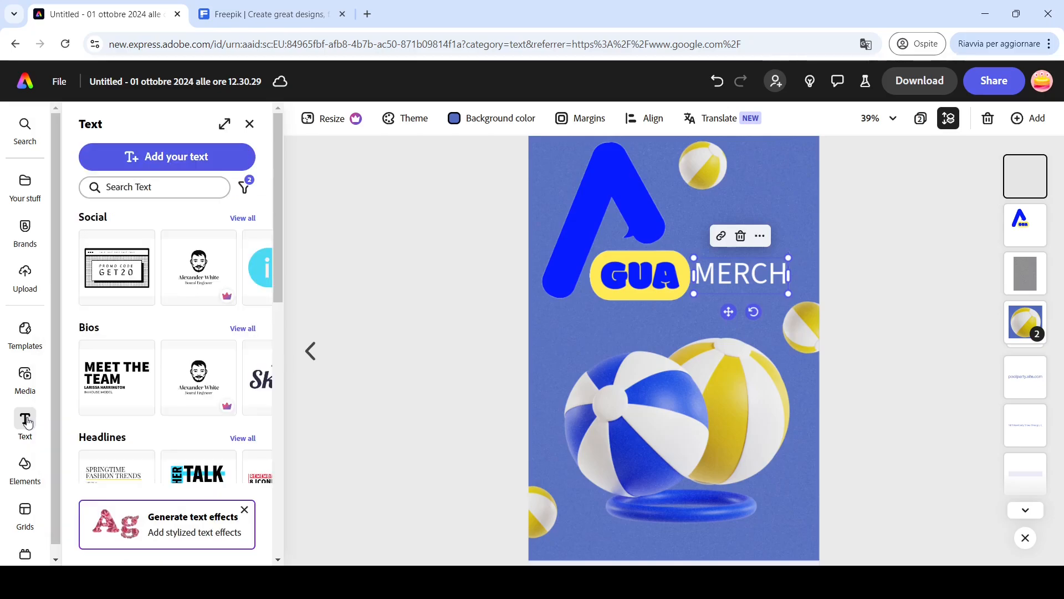
pyautogui.click(169, 157)
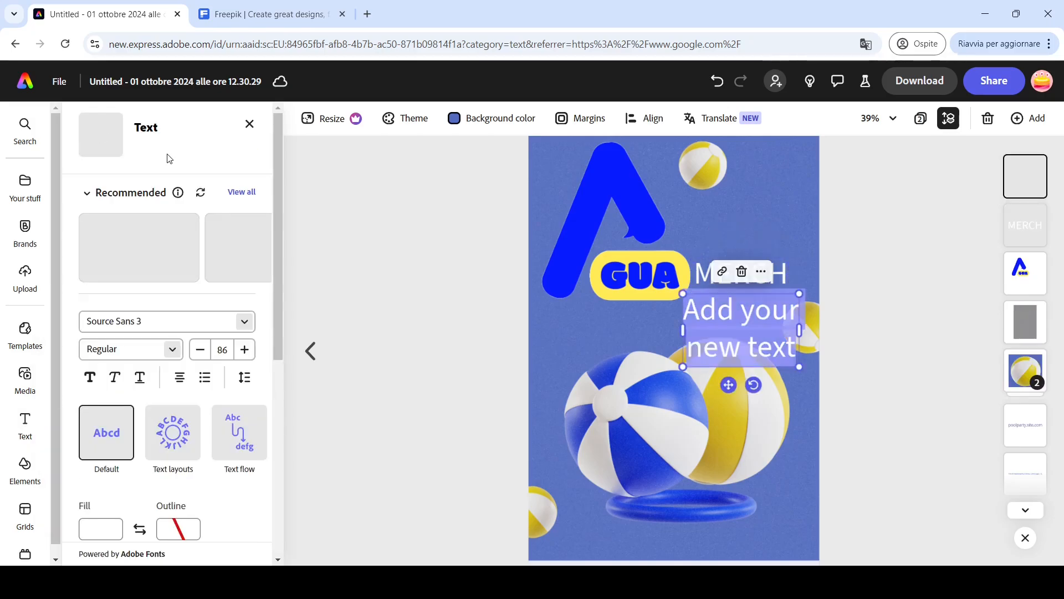
pyautogui.write('NO')
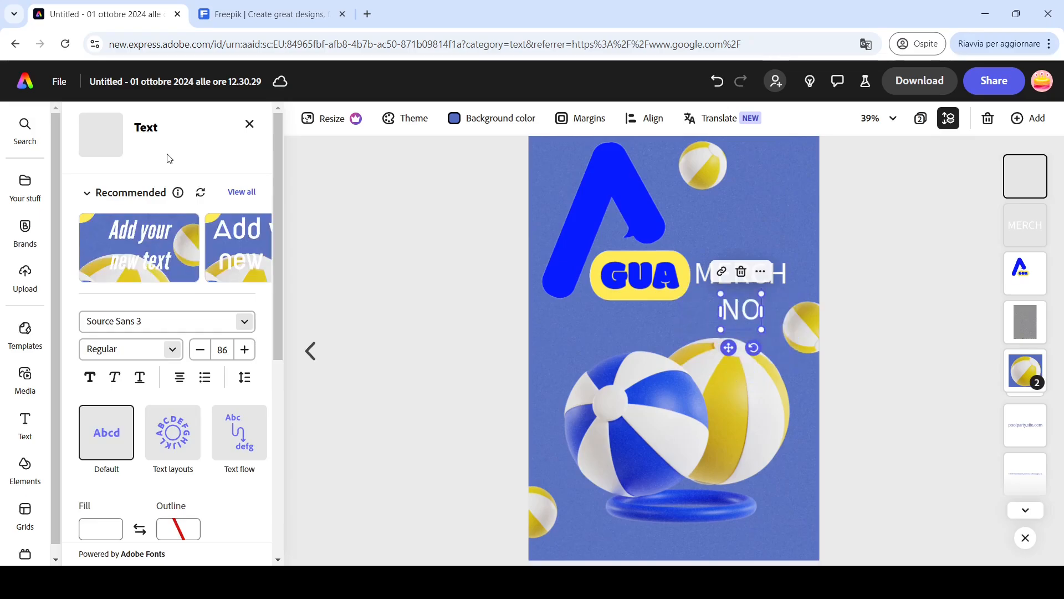
pyautogui.press('BackSpace')
pyautogui.press('BackSpace')
pyautogui.write('OUT NOW!')
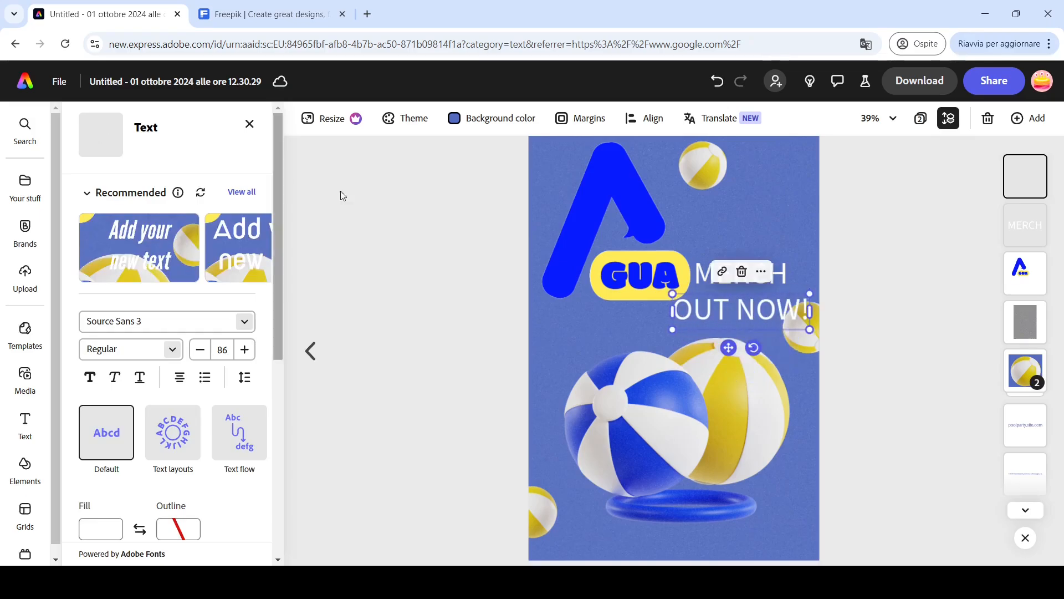
pyautogui.moveTo(727, 347); pyautogui.dragTo(672, 364)
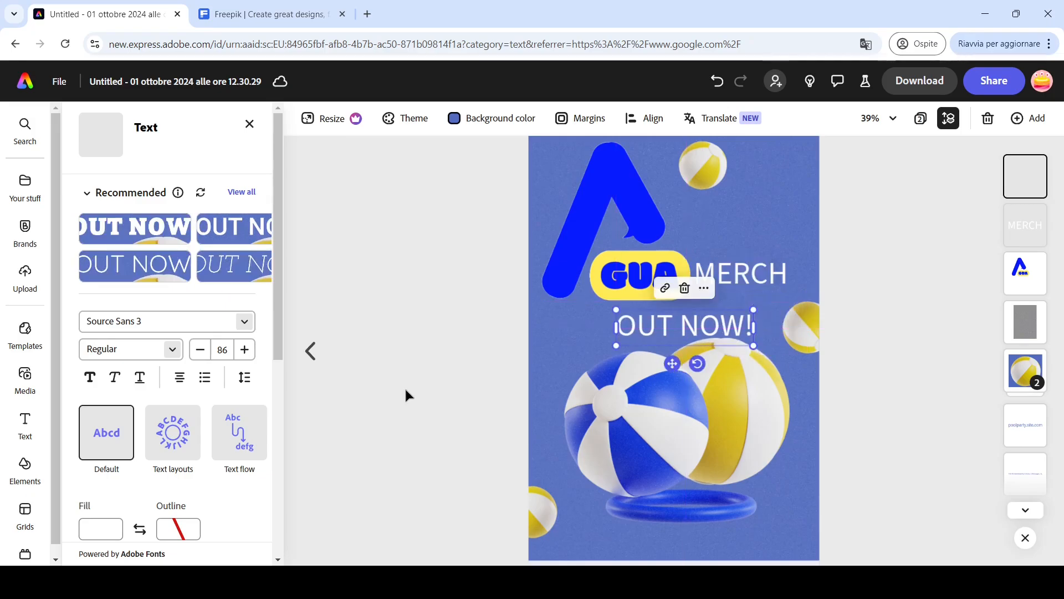
# - Change the OUT NOW! text's font to Modak Regular
pyautogui.click(254, 324)
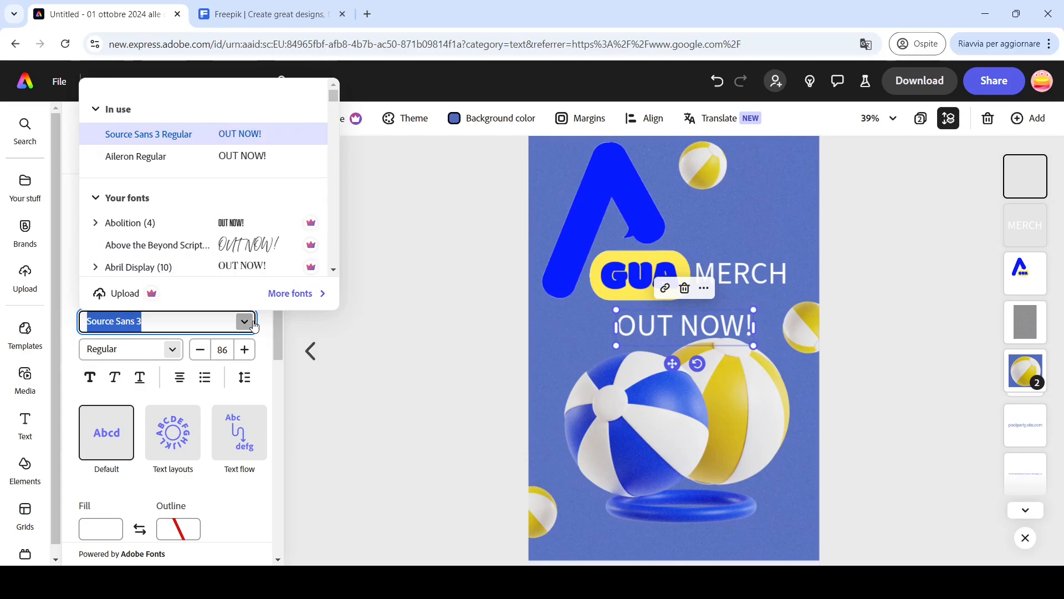
pyautogui.write('MODAK')
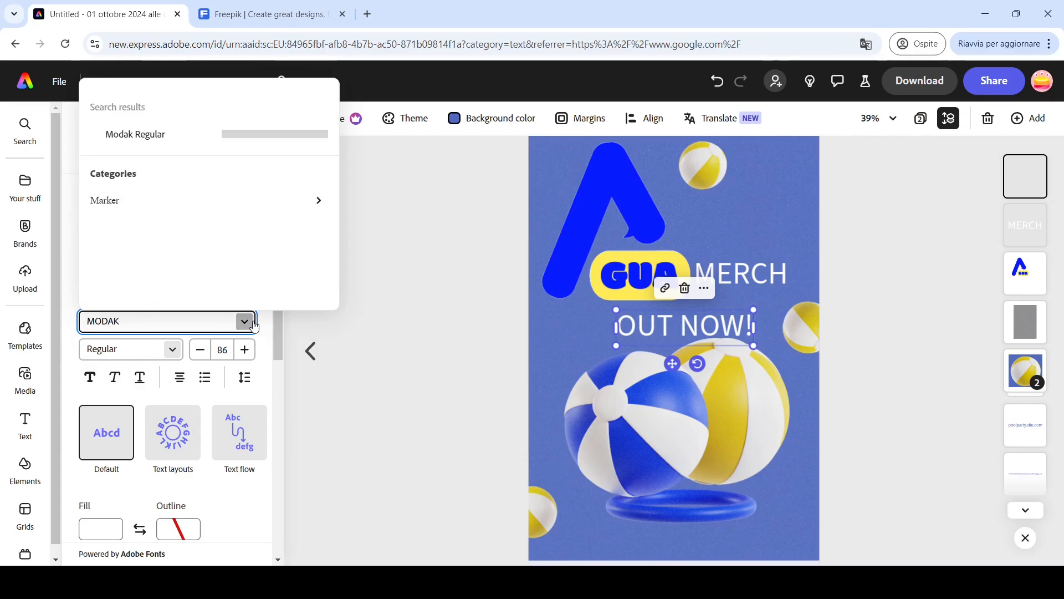
pyautogui.click(156, 135)
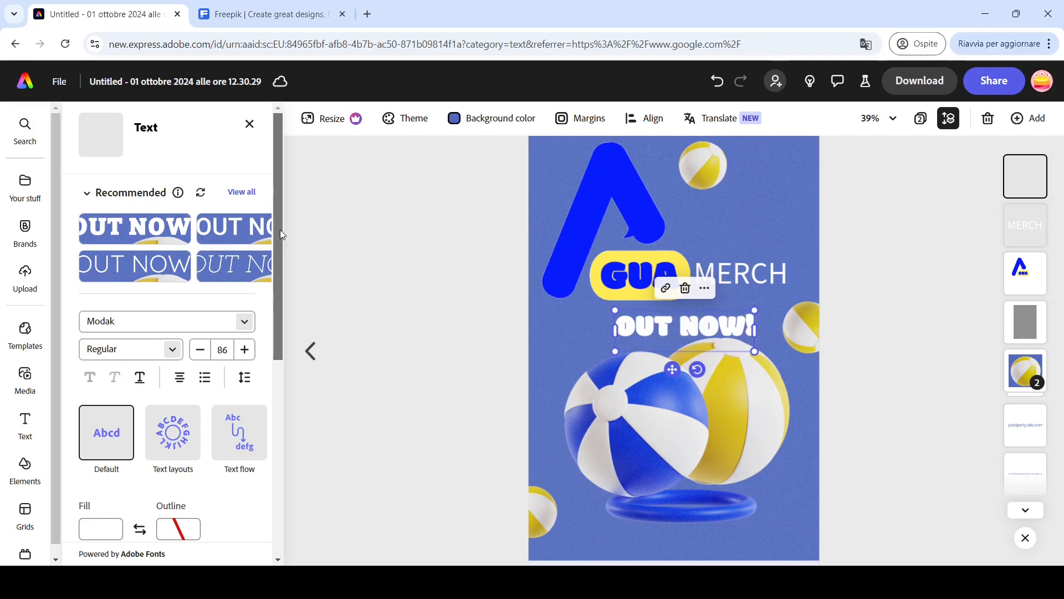
# - Fill the OUT NOW! text with the logo's blue, sampled from the A with the eyedropper
pyautogui.moveTo(280, 230); pyautogui.dragTo(280, 338)
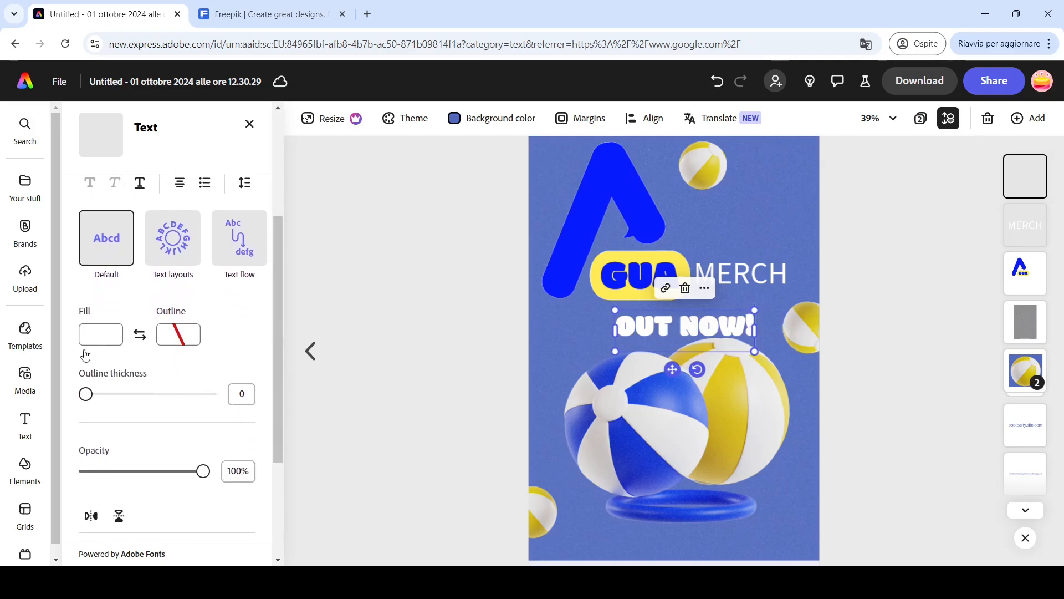
pyautogui.click(98, 342)
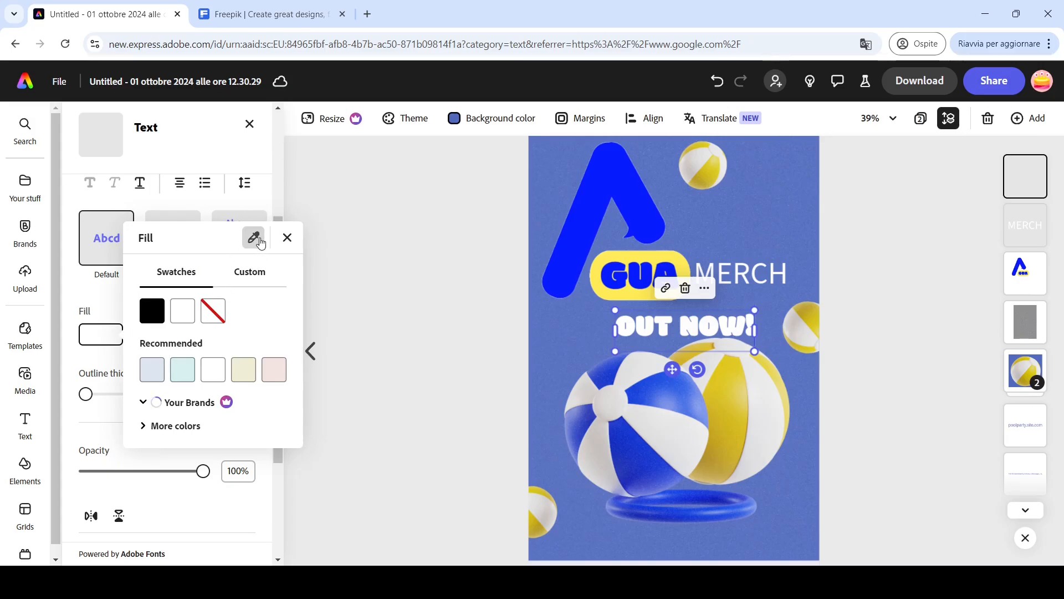
pyautogui.click(261, 243)
pyautogui.click(598, 187)
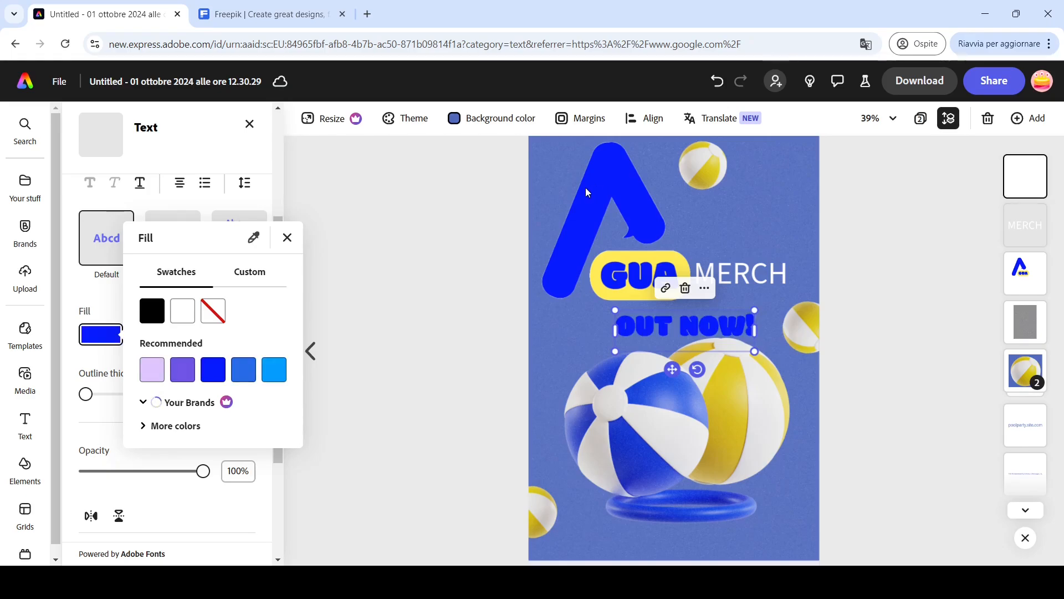
# - Color MERCH with the logo's blue using the eyedropper and change its font to Modak Regular
pyautogui.click(751, 274)
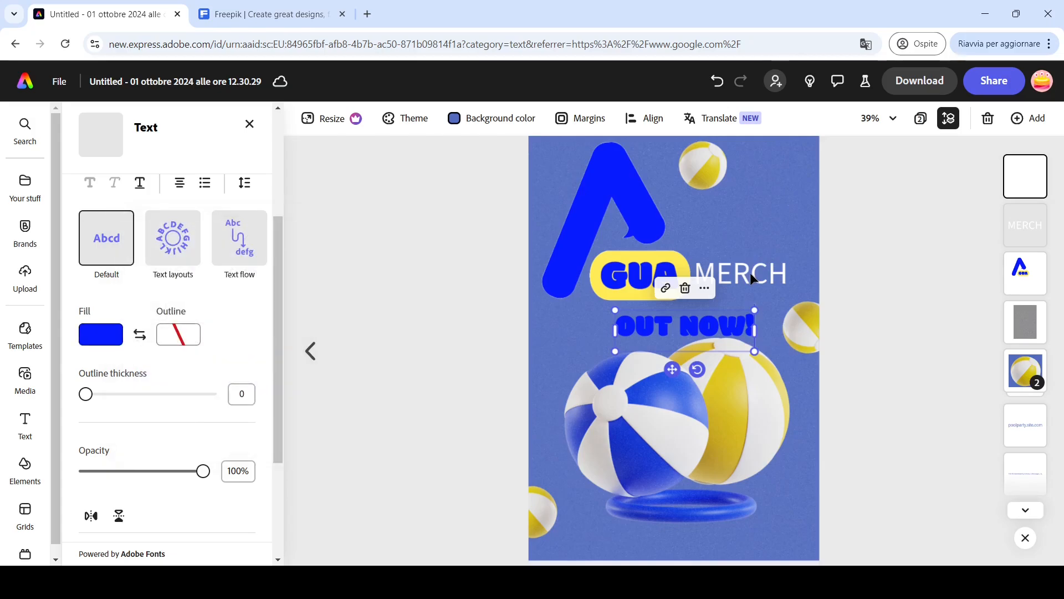
pyautogui.click(734, 277)
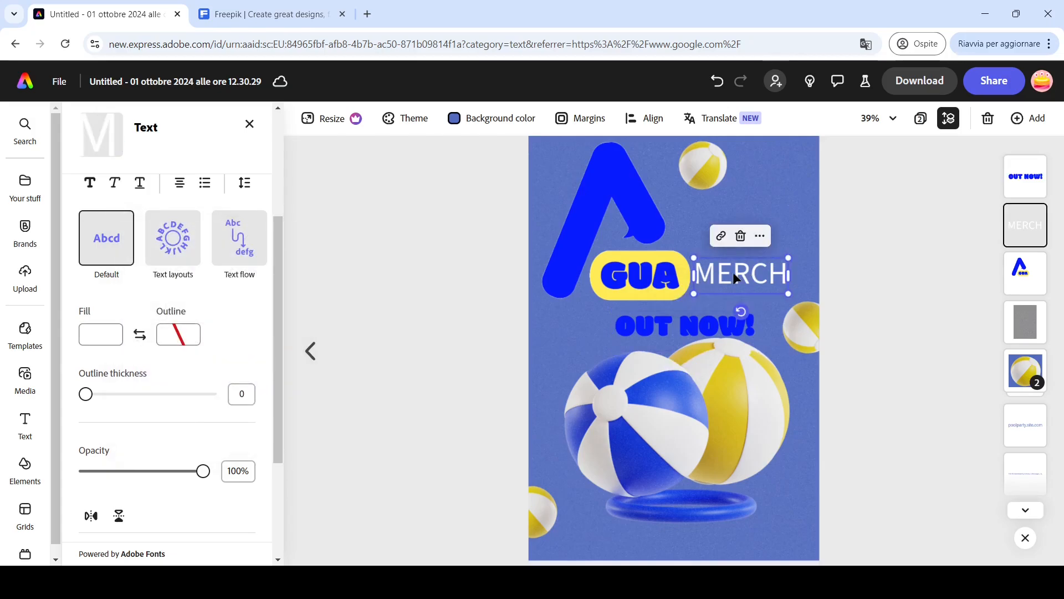
pyautogui.click(94, 339)
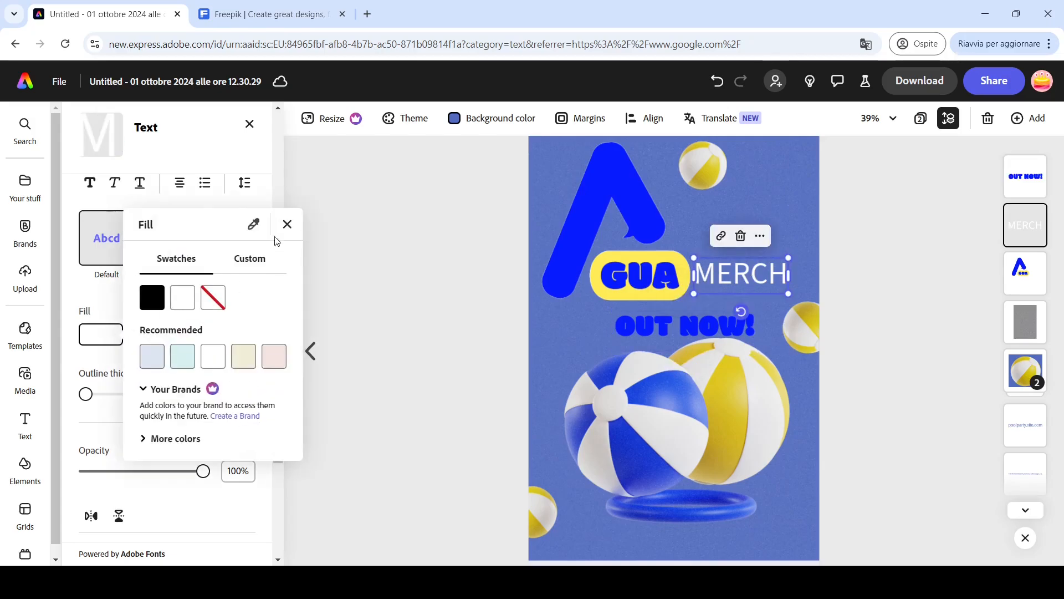
pyautogui.click(254, 224)
pyautogui.click(614, 183)
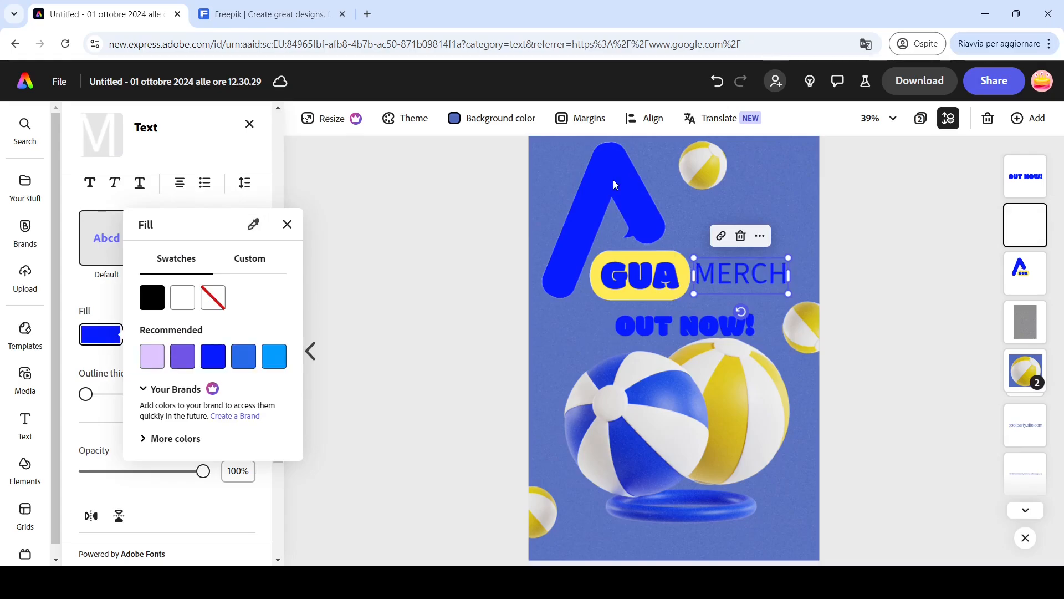
pyautogui.click(287, 224)
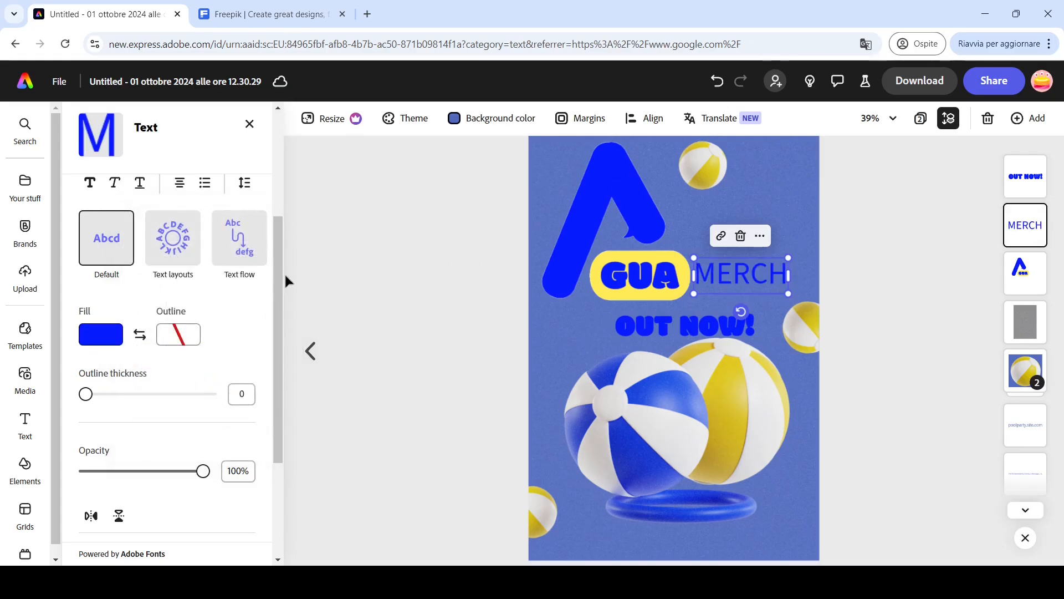
pyautogui.moveTo(275, 268); pyautogui.dragTo(273, 204)
pyautogui.click(244, 249)
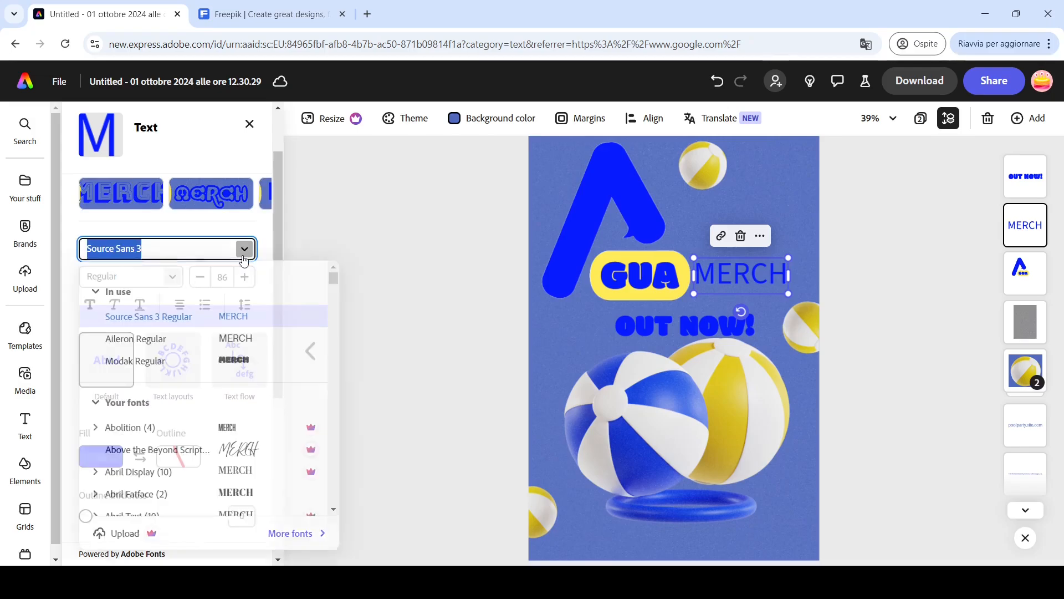
pyautogui.click(155, 368)
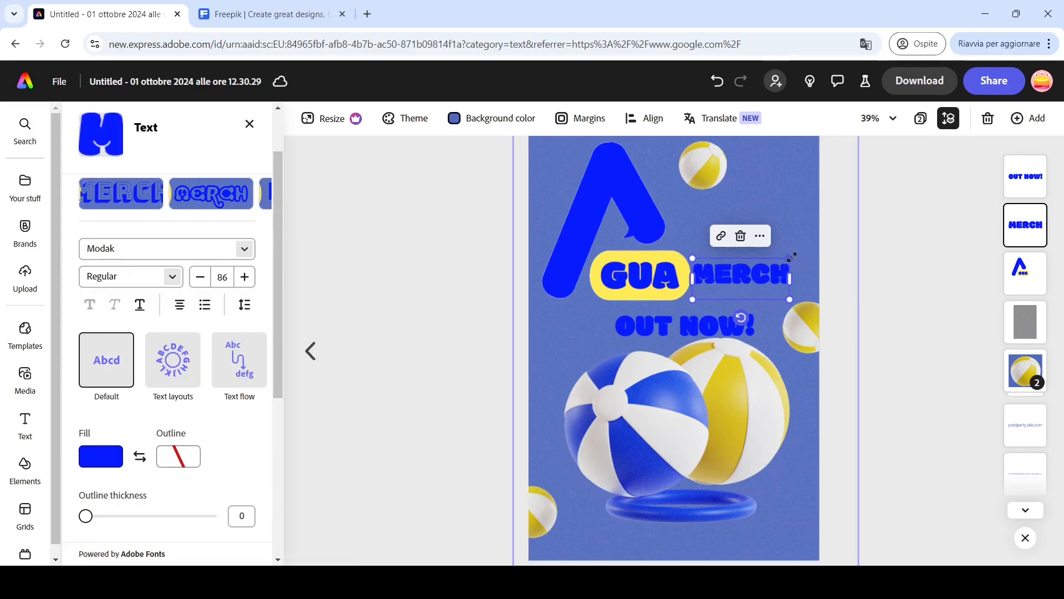
# - Enlarge MERCH to about 109 pt and nudge it and the logo so they line up side by side
pyautogui.moveTo(790, 258)
pyautogui.mouseDown()
pyautogui.moveTo(801, 241)
pyautogui.moveTo(745, 265)
pyautogui.moveTo(796, 251)
pyautogui.moveTo(779, 272)
pyautogui.mouseUp()
pyautogui.click(608, 283)
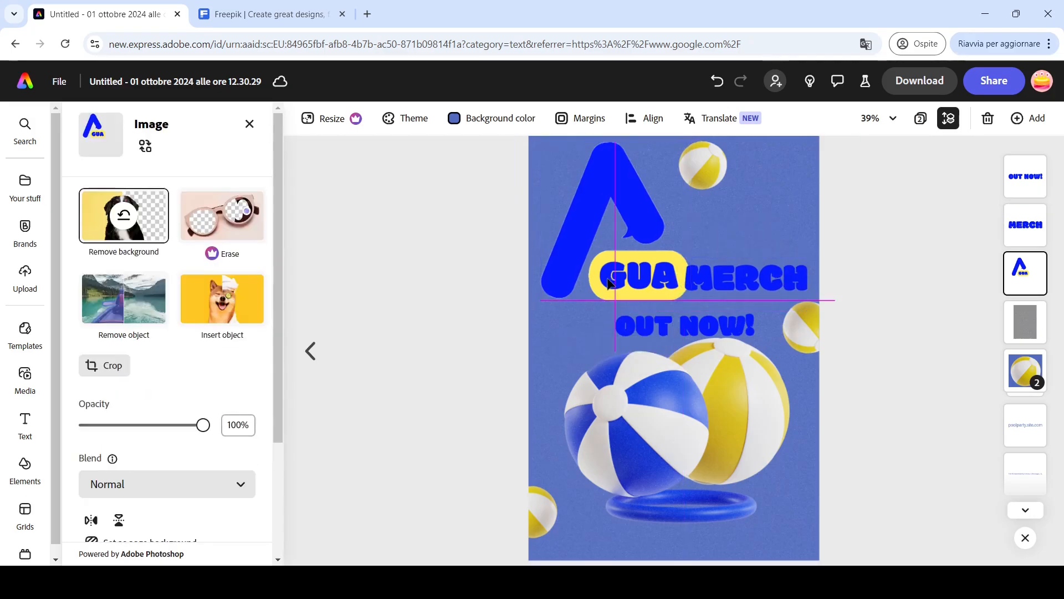
pyautogui.moveTo(608, 282); pyautogui.dragTo(601, 279)
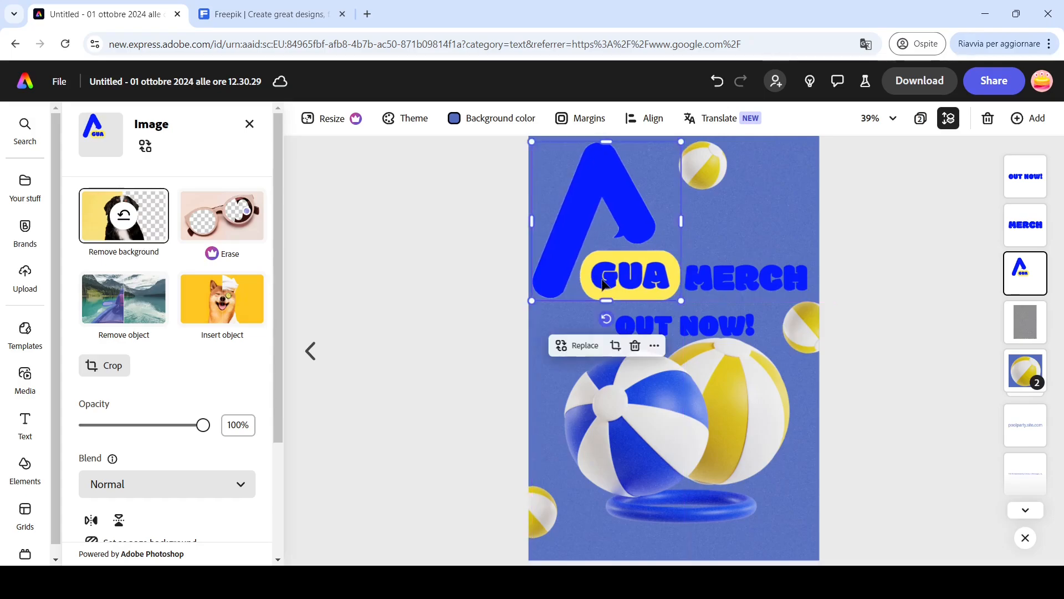
pyautogui.moveTo(716, 277); pyautogui.dragTo(717, 273)
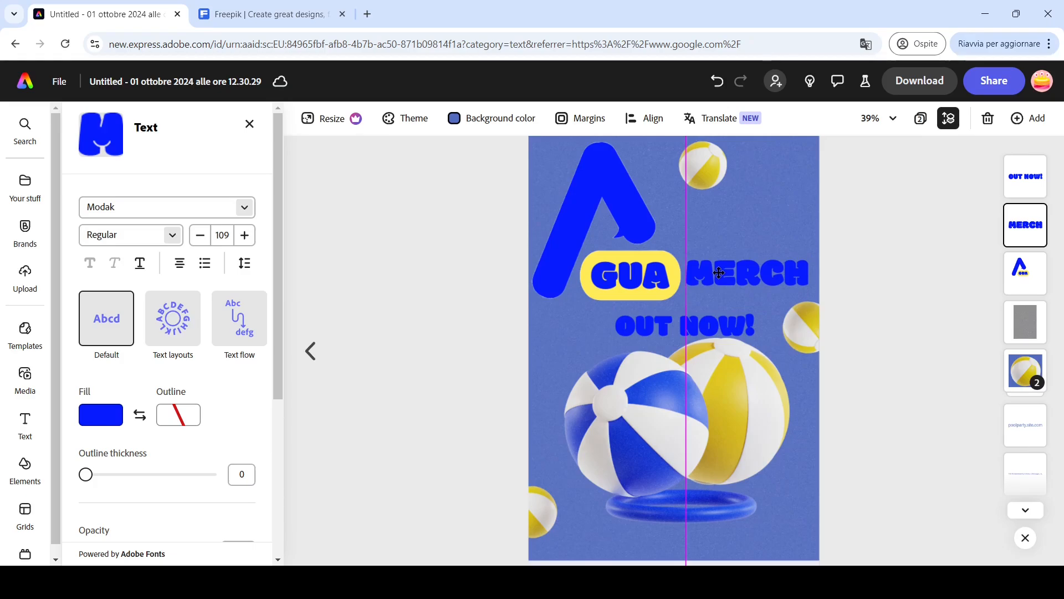
pyautogui.moveTo(719, 272); pyautogui.dragTo(719, 272)
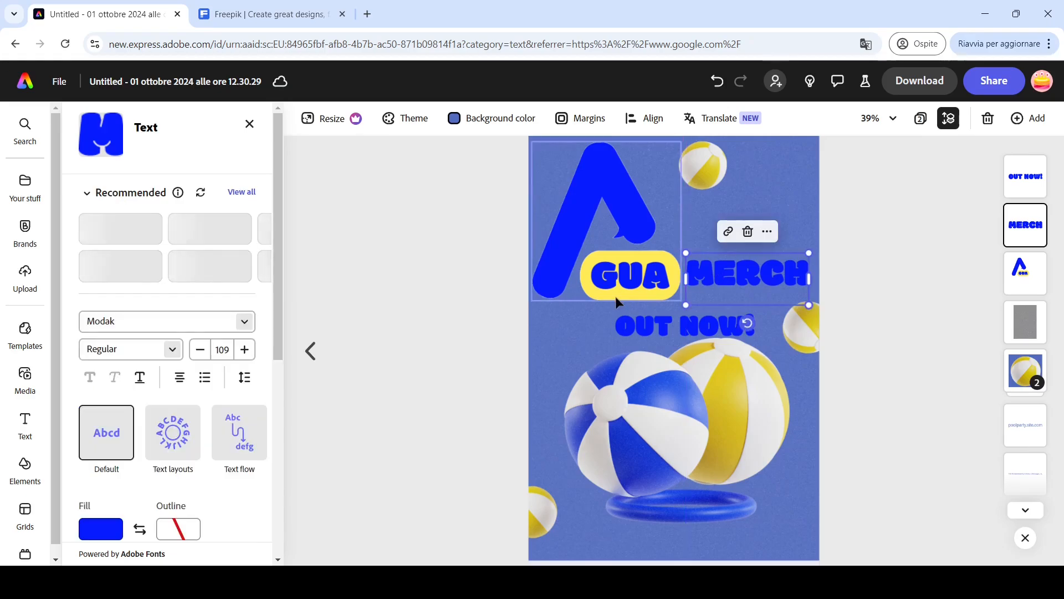
pyautogui.moveTo(612, 296); pyautogui.dragTo(614, 294)
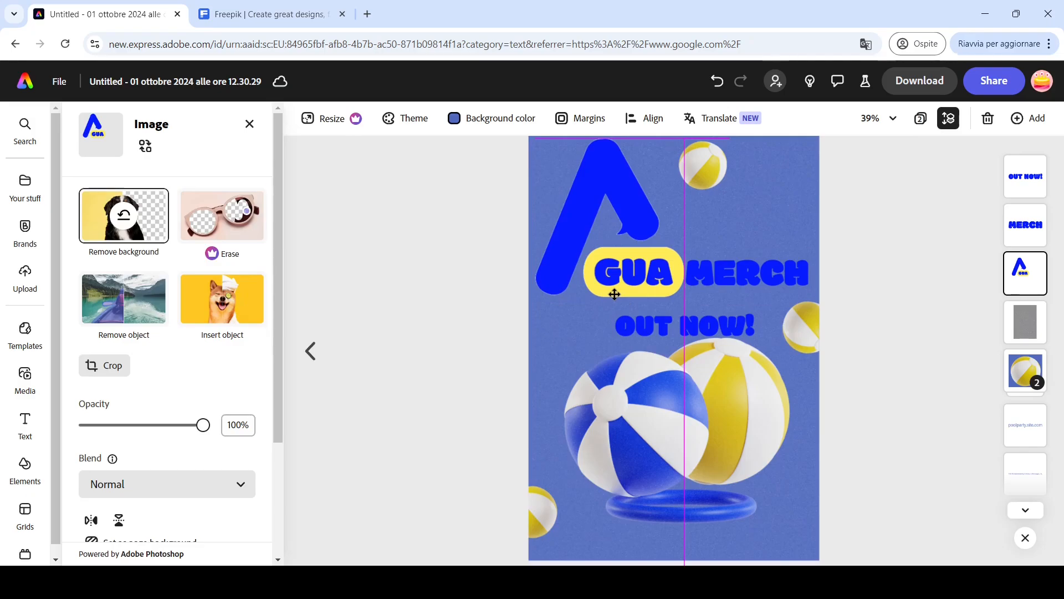
pyautogui.moveTo(614, 294); pyautogui.dragTo(615, 294)
# - Enlarge OUT NOW! to about 129 pt and center it below the logo and MERCH
pyautogui.click(707, 337)
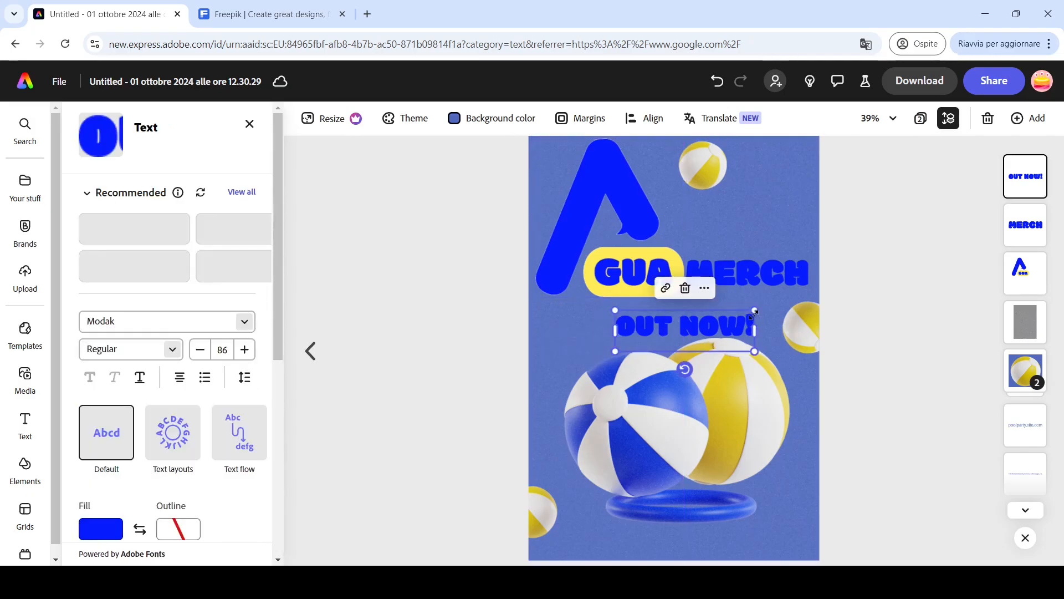
pyautogui.moveTo(752, 315); pyautogui.dragTo(795, 293)
pyautogui.moveTo(742, 319); pyautogui.dragTo(722, 330)
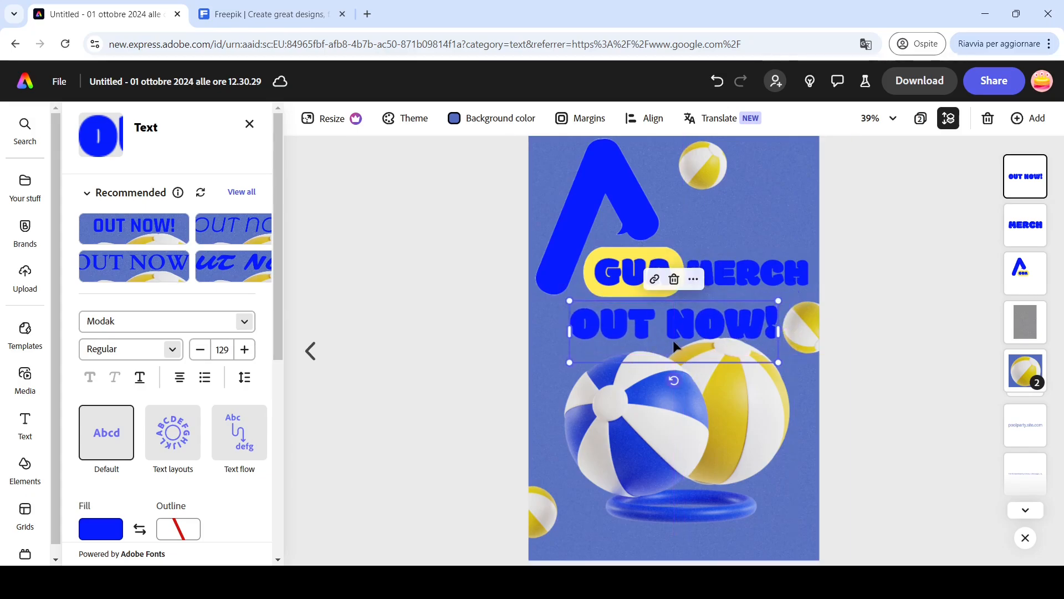
# - Give OUT NOW! a white outline with thickness 29
pyautogui.moveTo(279, 308); pyautogui.dragTo(283, 388)
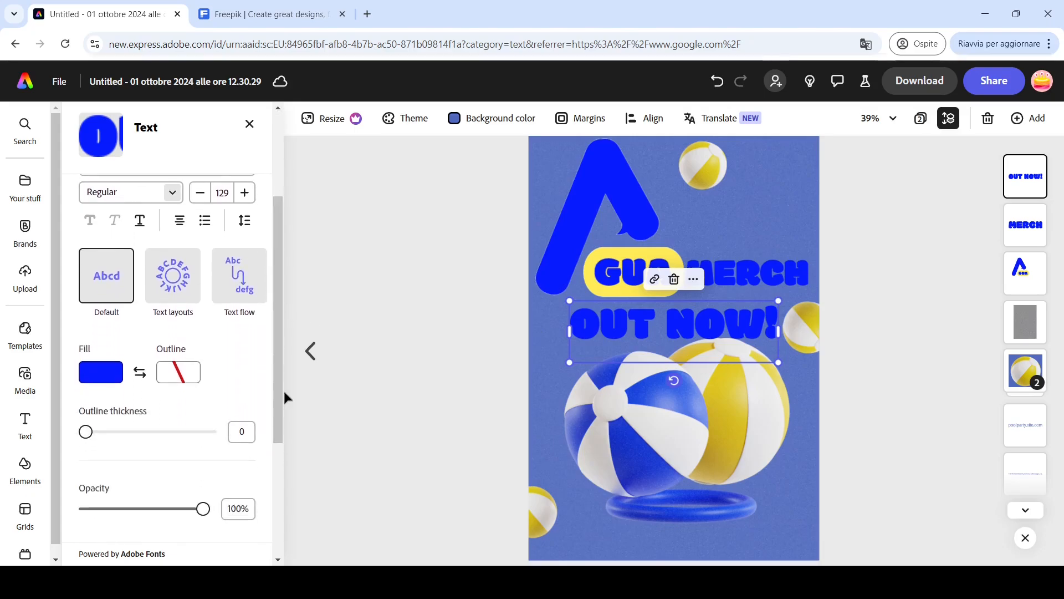
pyautogui.click(173, 381)
pyautogui.click(259, 340)
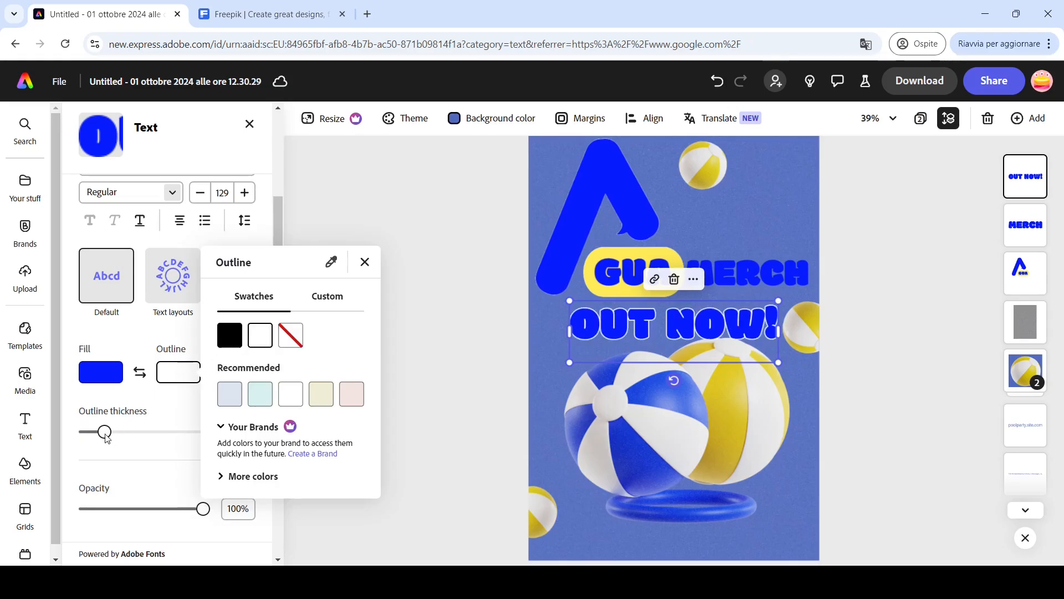
pyautogui.moveTo(107, 437); pyautogui.dragTo(117, 436)
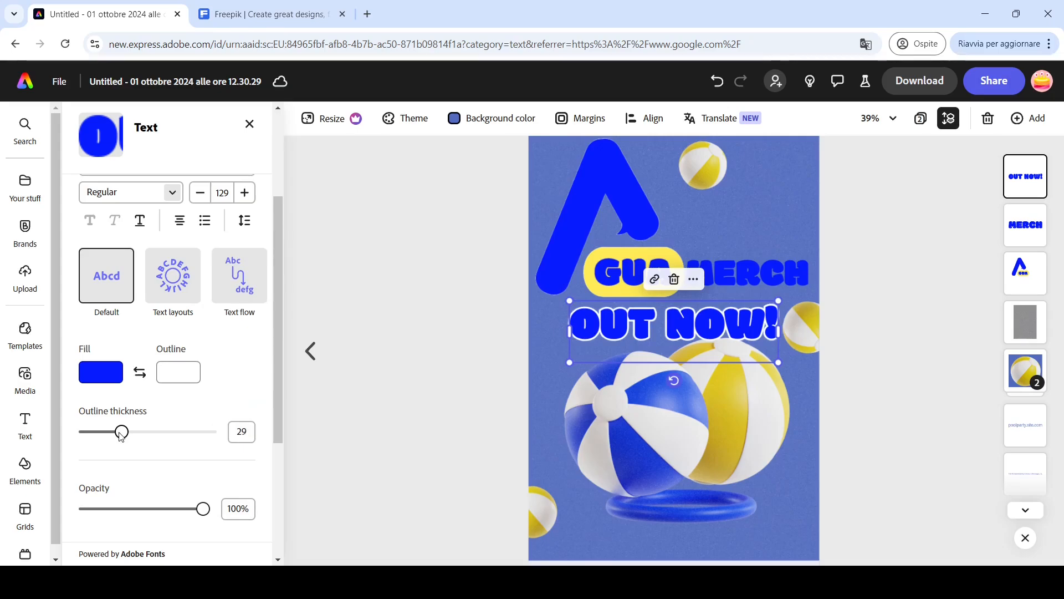
pyautogui.click(438, 366)
# - Adjust the beach balls image: brightness 32, and raise its highlights and saturation
pyautogui.scroll(-5, 436, 358)
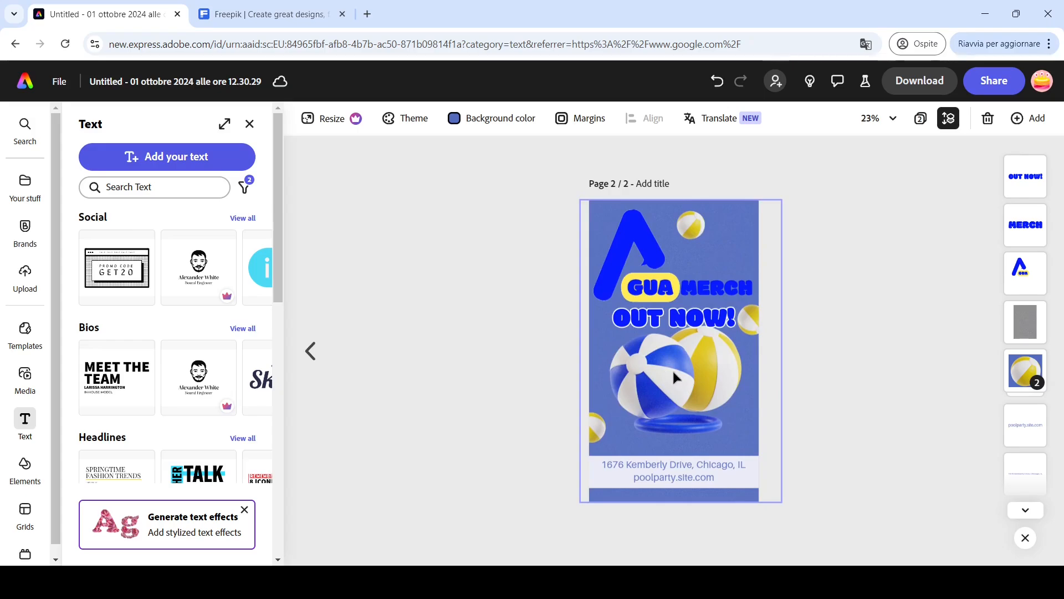
pyautogui.scroll(4, 672, 368)
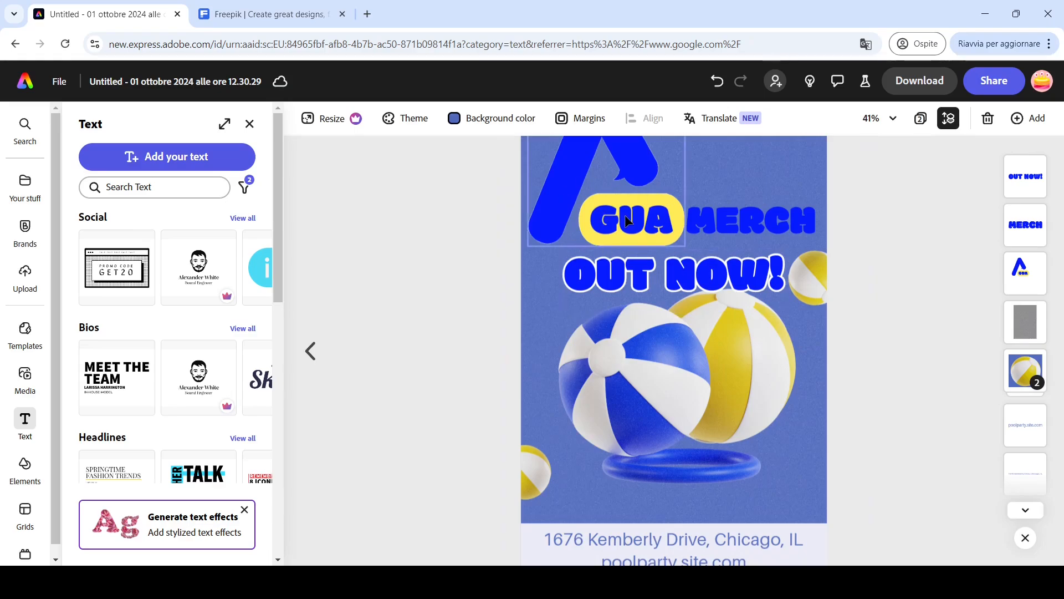
pyautogui.click(1032, 514)
pyautogui.doubleClick(1025, 490)
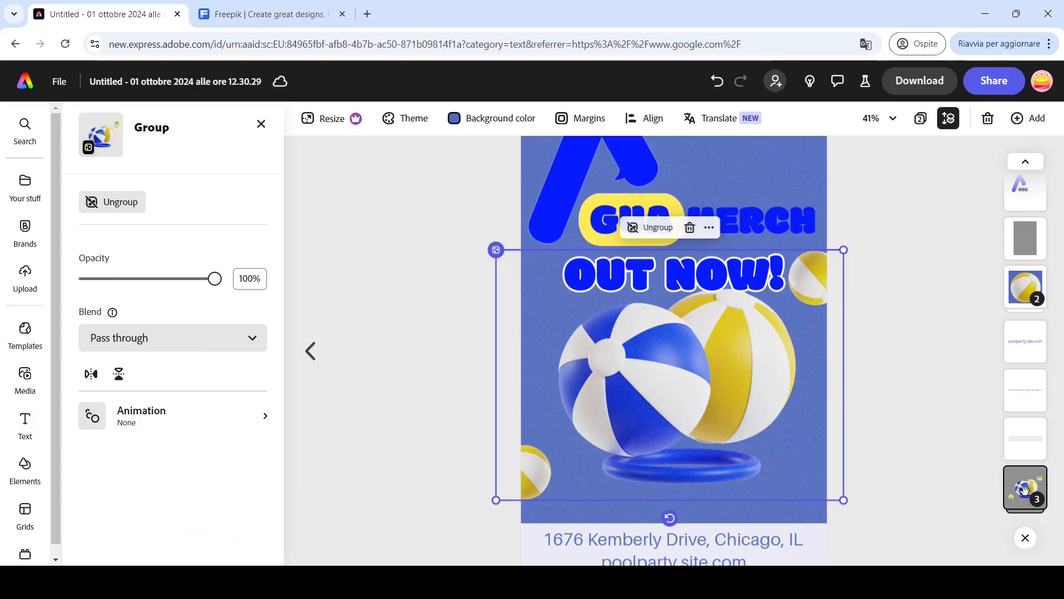
pyautogui.moveTo(278, 333); pyautogui.dragTo(285, 480)
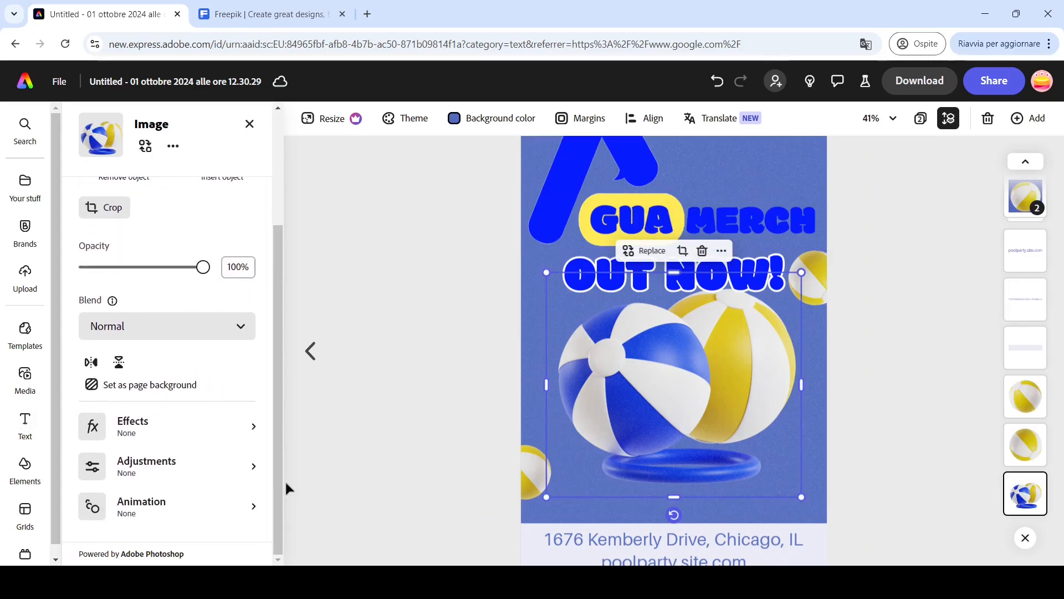
pyautogui.click(154, 469)
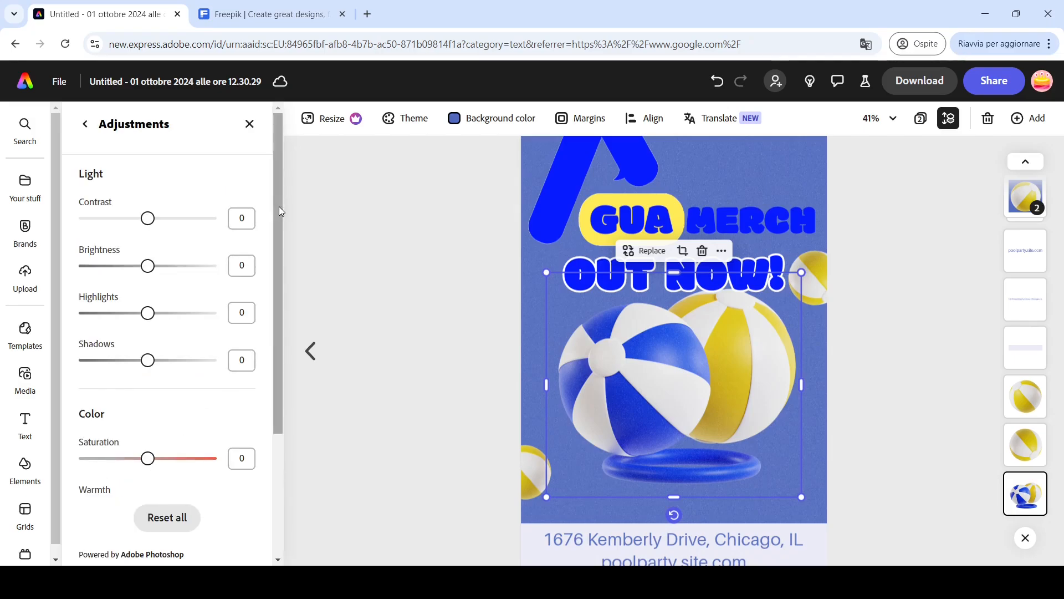
pyautogui.moveTo(279, 206)
pyautogui.mouseDown()
pyautogui.moveTo(287, 350)
pyautogui.moveTo(283, 194)
pyautogui.mouseUp()
pyautogui.moveTo(147, 266); pyautogui.dragTo(169, 267)
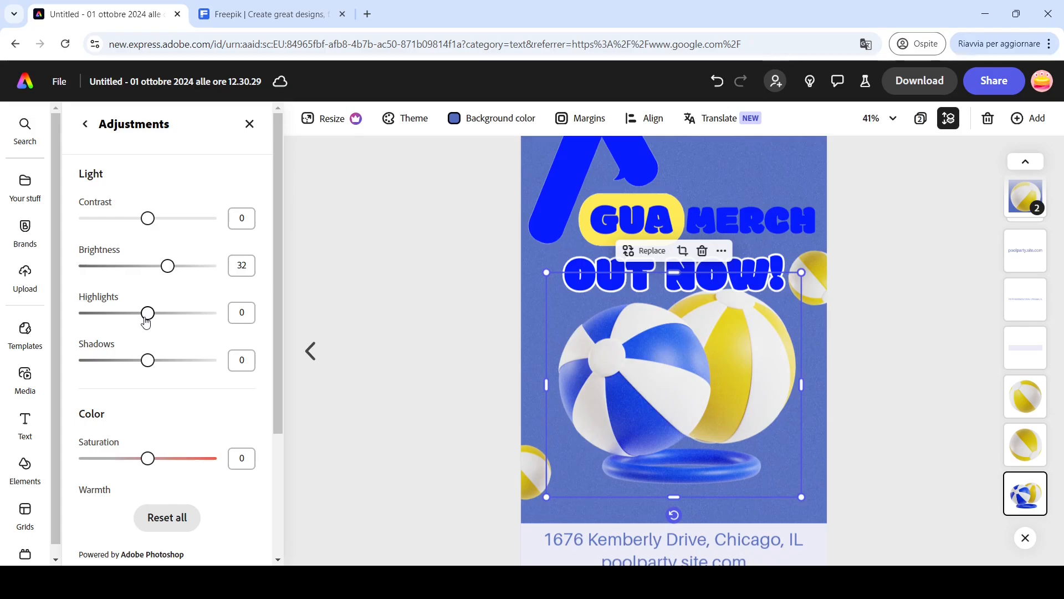
pyautogui.moveTo(148, 316); pyautogui.dragTo(161, 323)
pyautogui.moveTo(149, 460); pyautogui.dragTo(184, 466)
pyautogui.click(364, 446)
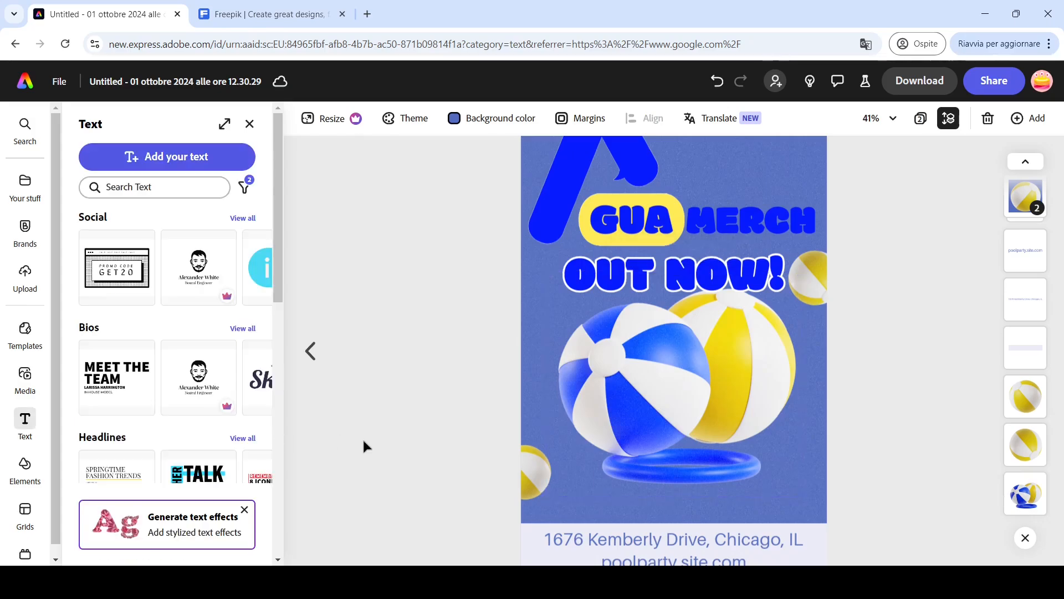
# - Move the beach balls group lower on the page and drag the address banner rectangle up to mid-page
pyautogui.click(1026, 493)
pyautogui.moveTo(684, 408); pyautogui.dragTo(681, 479)
pyautogui.click(768, 534)
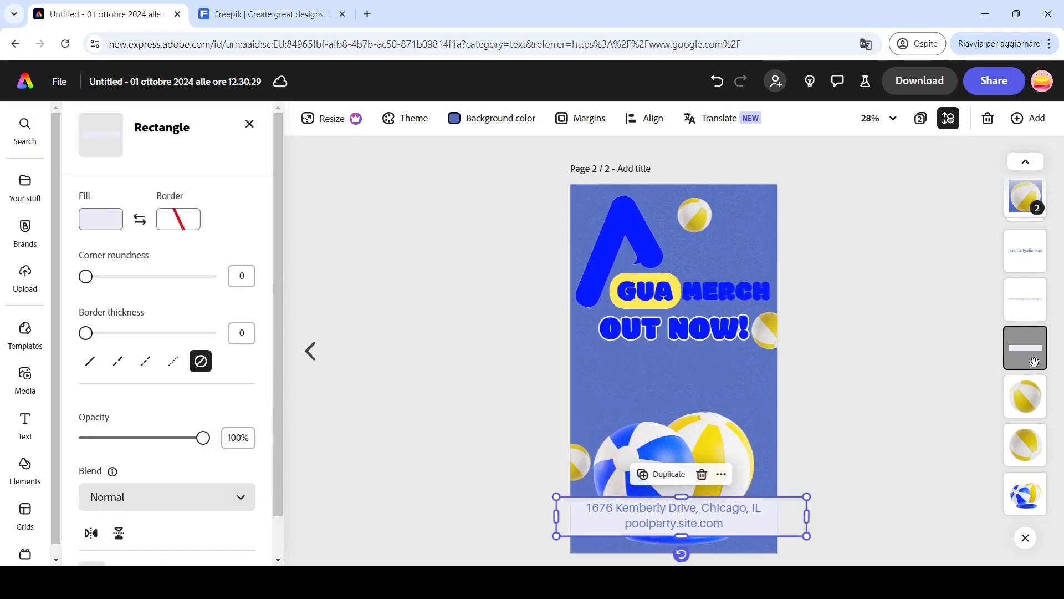
pyautogui.moveTo(765, 526); pyautogui.dragTo(760, 384)
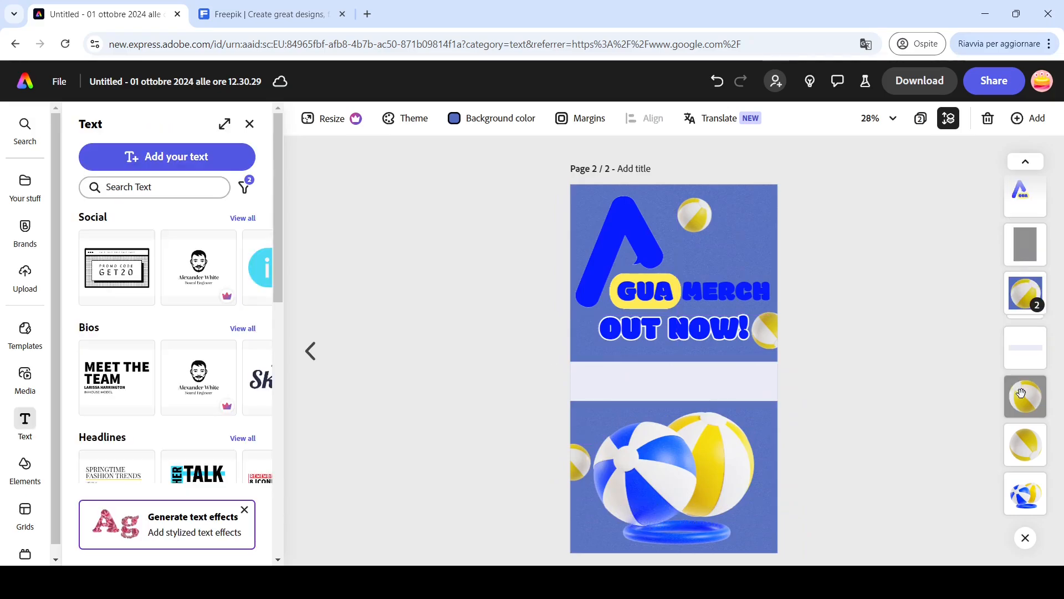
# - Move the small beach ball up onto the banner's left edge and bring it to the front
pyautogui.click(1022, 393)
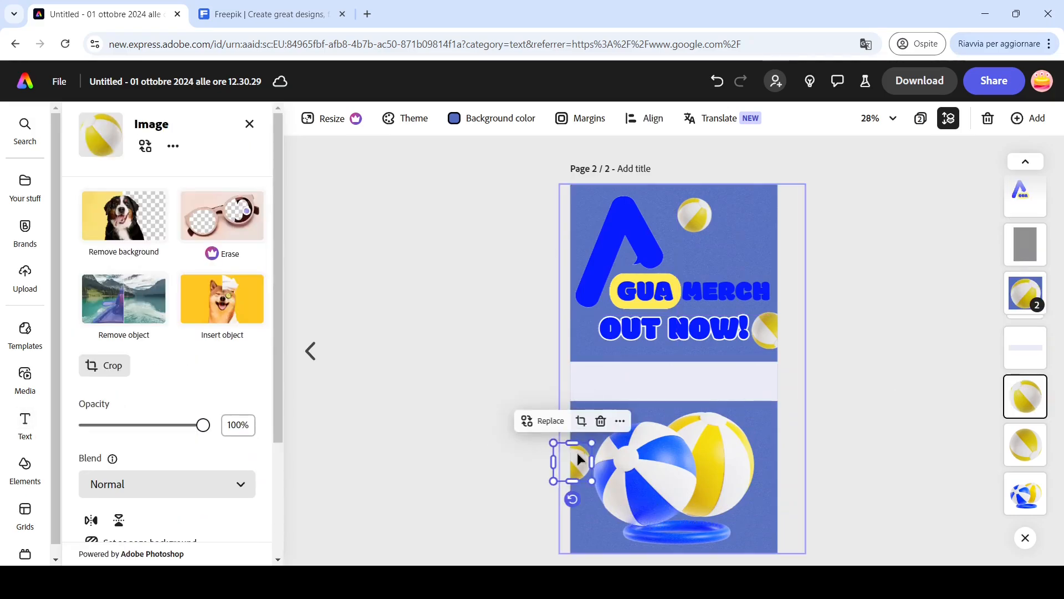
pyautogui.moveTo(581, 461); pyautogui.dragTo(589, 400)
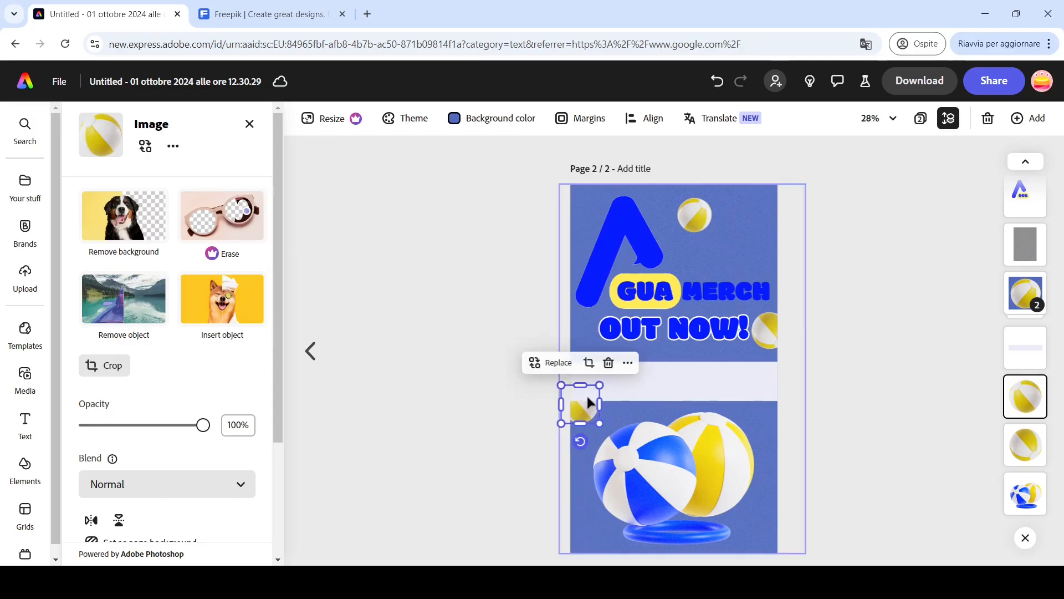
pyautogui.click(628, 364)
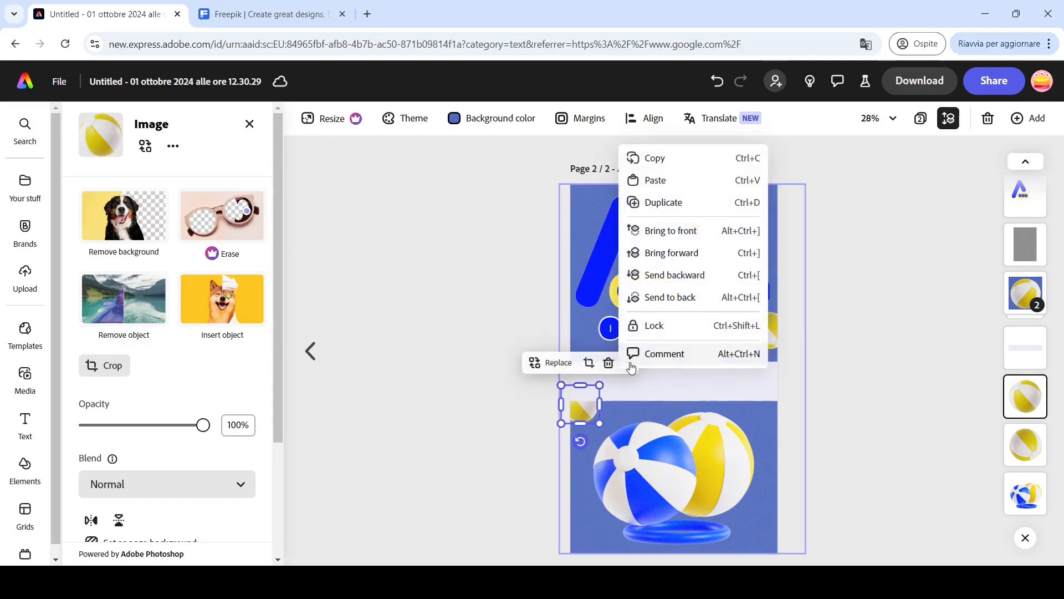
pyautogui.click(686, 235)
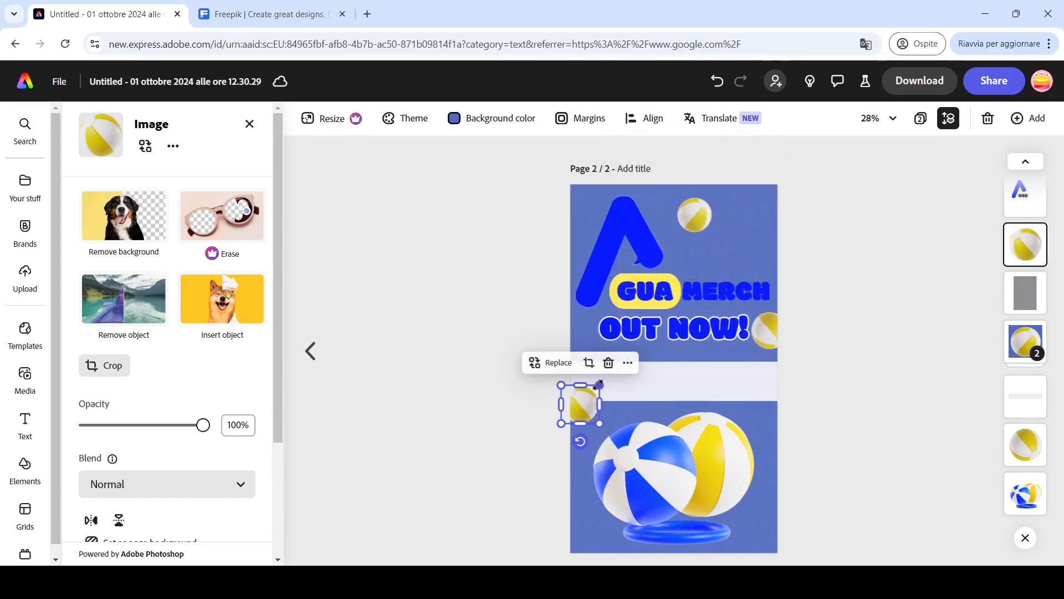
pyautogui.moveTo(601, 384); pyautogui.dragTo(606, 377)
# - Ungroup the top beach balls and enlarge the ball in the top-right corner
pyautogui.click(1024, 345)
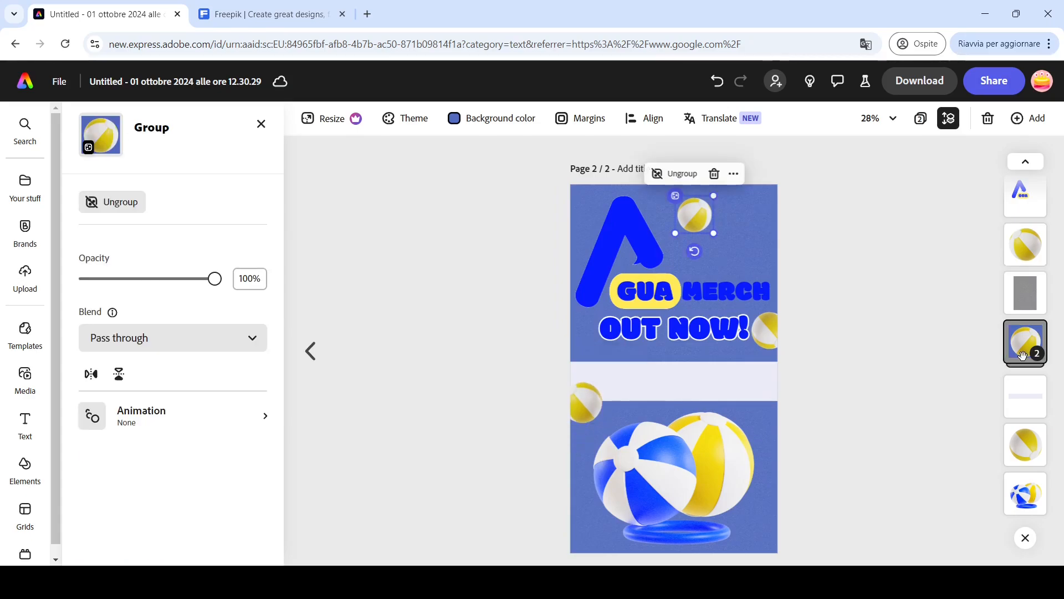
pyautogui.click(693, 176)
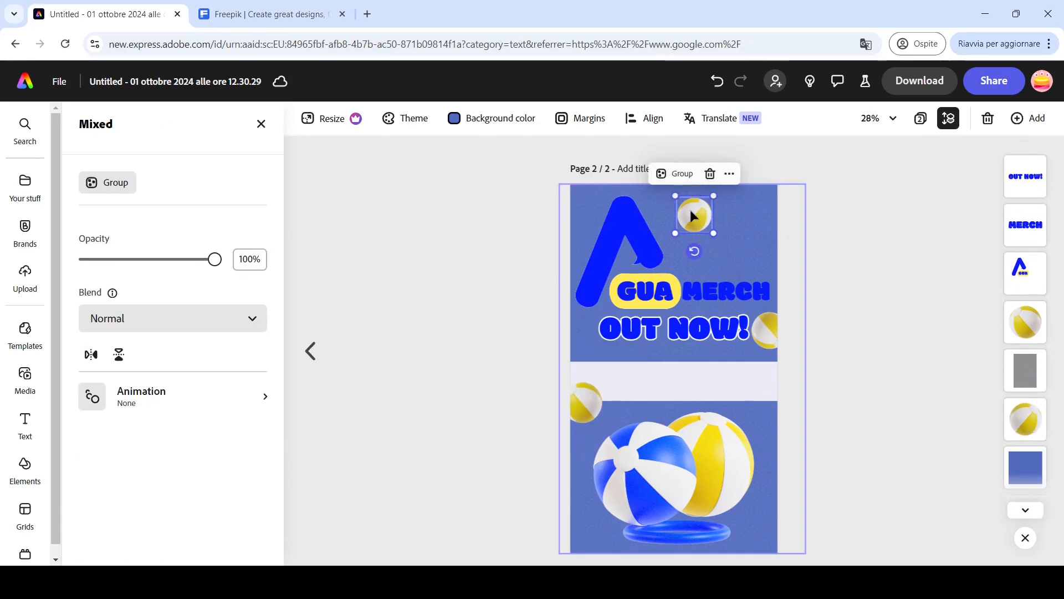
pyautogui.moveTo(693, 215); pyautogui.dragTo(810, 147)
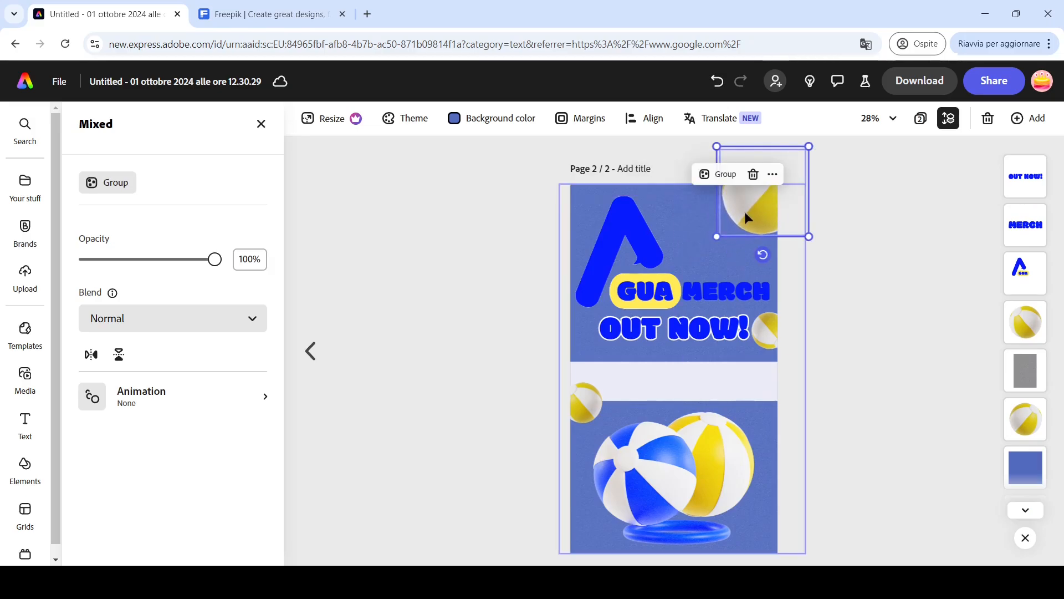
pyautogui.moveTo(744, 211); pyautogui.dragTo(715, 226)
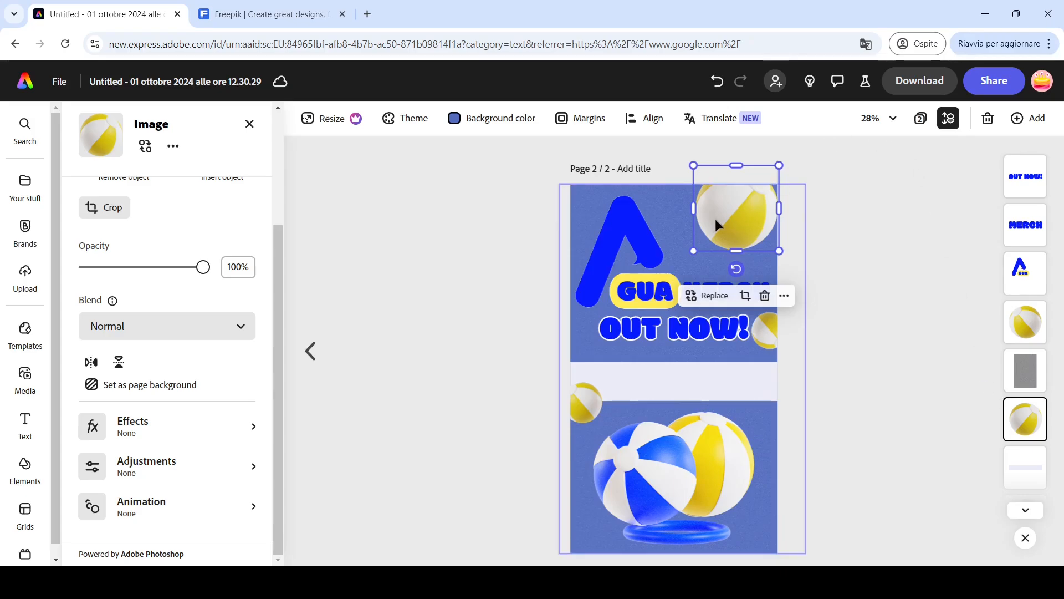
# - Raise the top-right beach ball's brightness, highlights and saturation
pyautogui.click(225, 464)
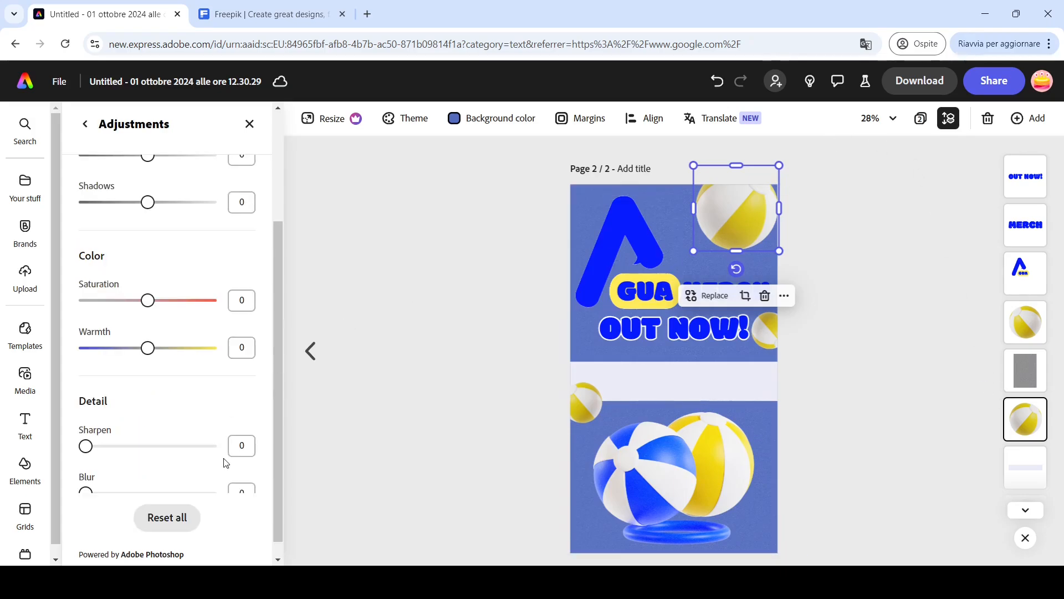
pyautogui.moveTo(279, 374); pyautogui.dragTo(297, 248)
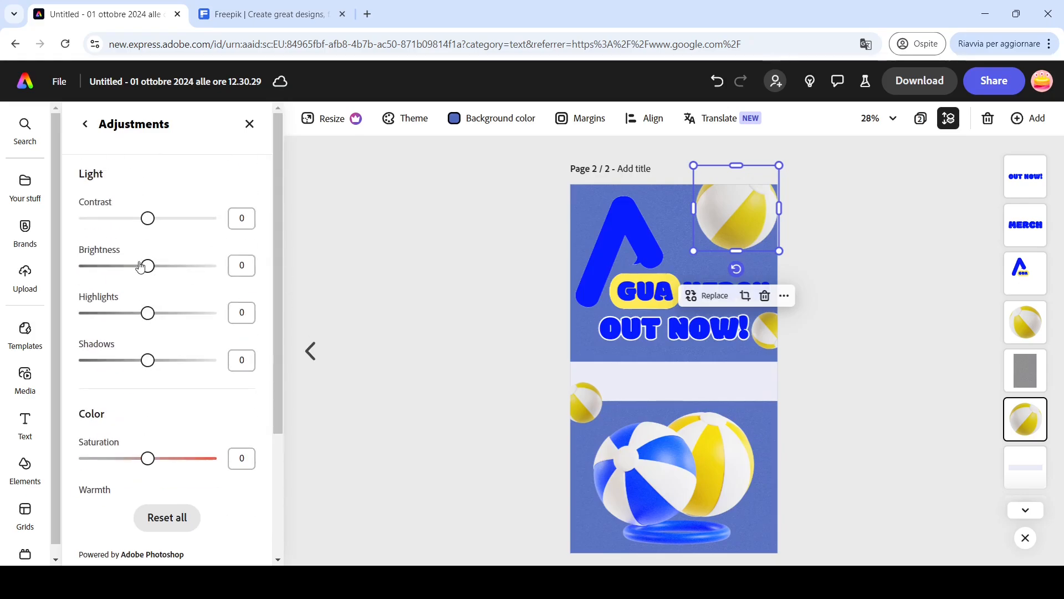
pyautogui.moveTo(149, 268); pyautogui.dragTo(165, 272)
pyautogui.moveTo(147, 313); pyautogui.dragTo(158, 313)
pyautogui.moveTo(148, 458); pyautogui.dragTo(168, 462)
pyautogui.click(827, 349)
# - Add the text aguashop.site.com and move it onto the address banner
pyautogui.scroll(2, 827, 349)
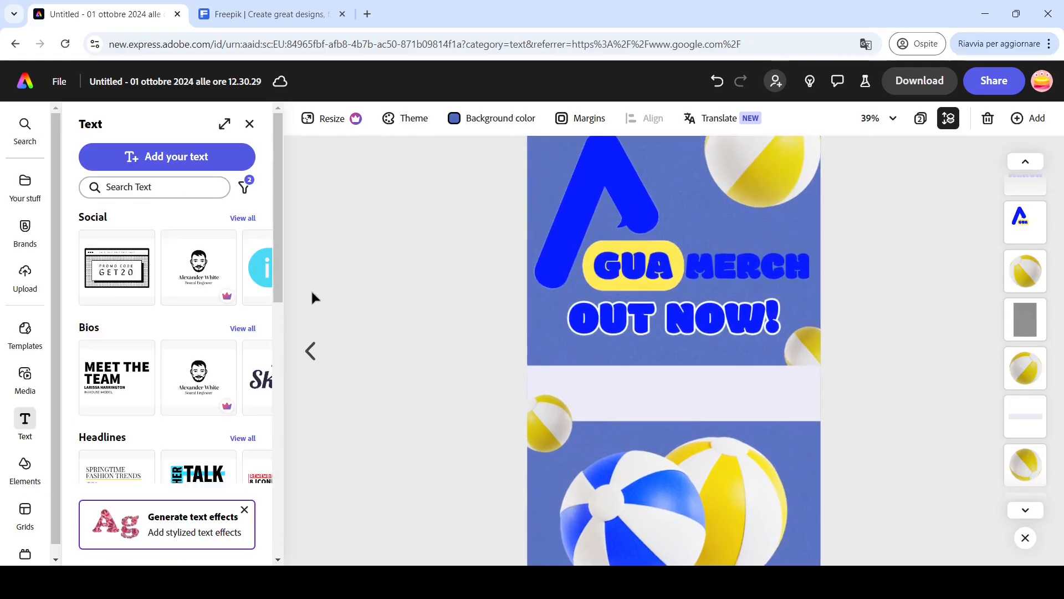
pyautogui.click(231, 165)
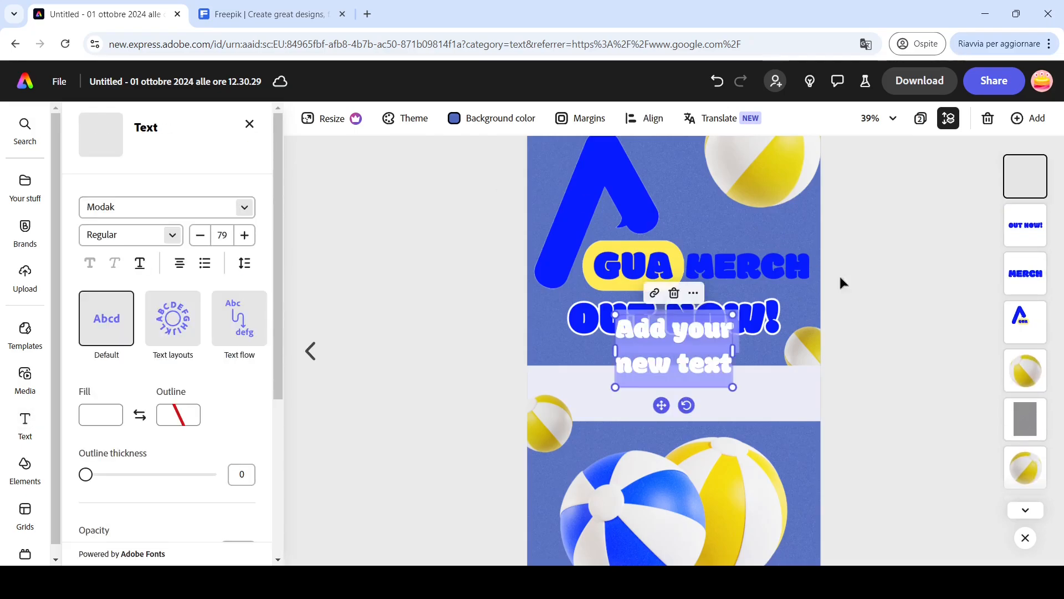
pyautogui.write('inguash')
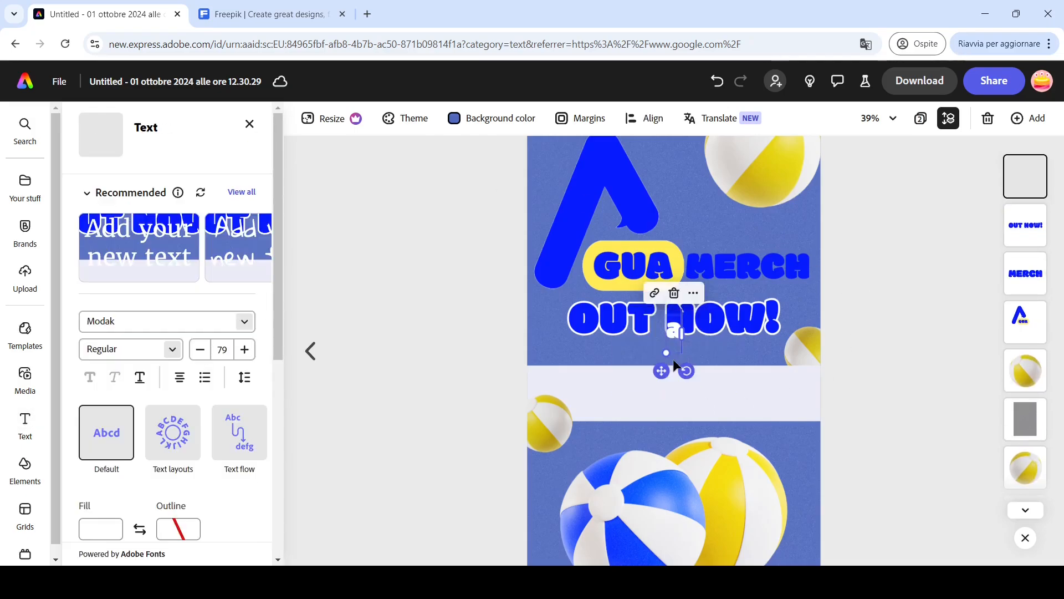
pyautogui.write('op')
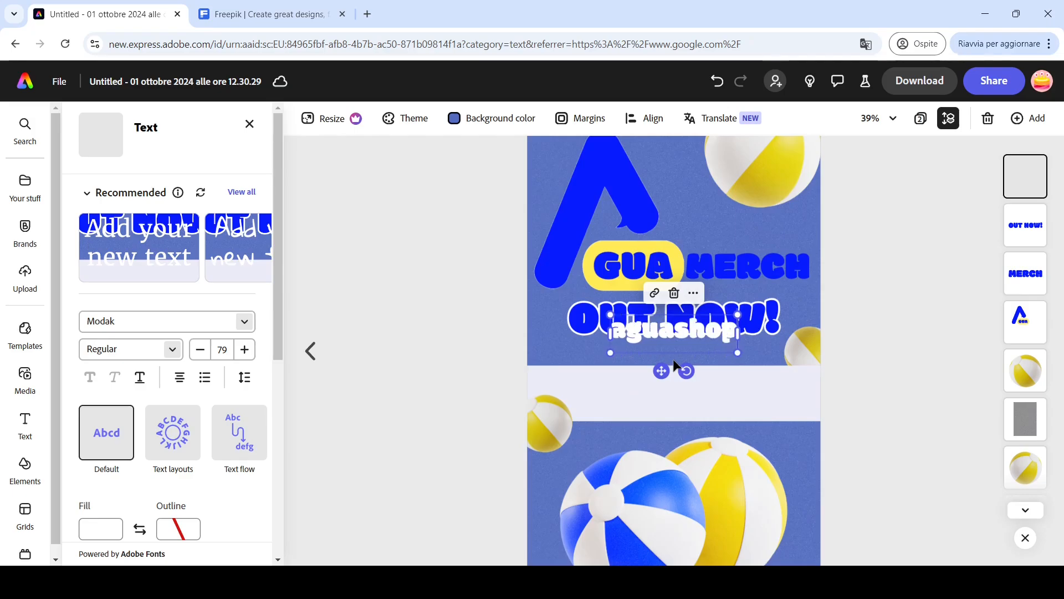
pyautogui.write('.site.com')
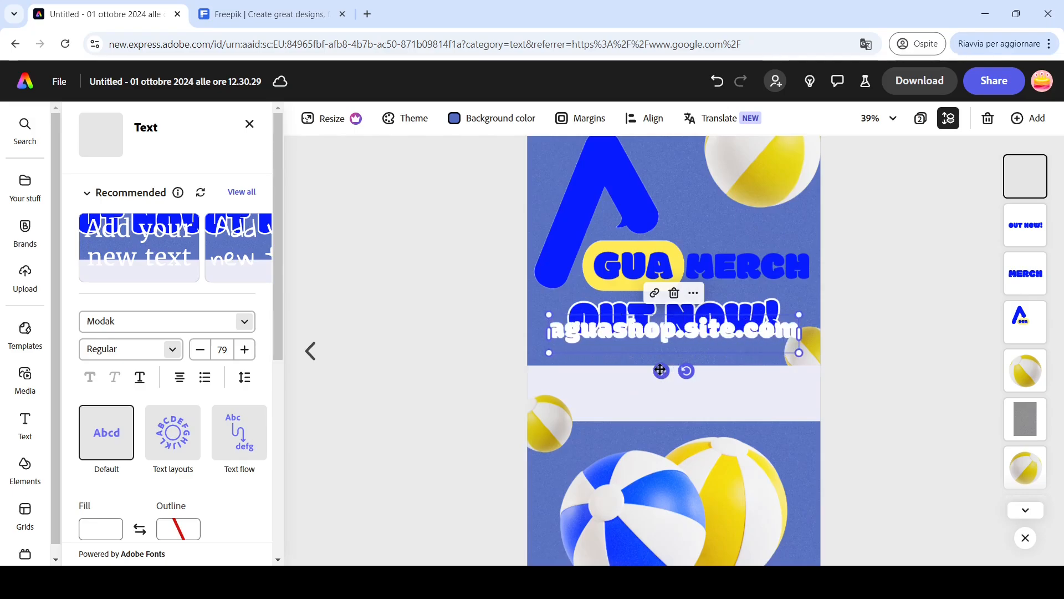
pyautogui.moveTo(661, 371); pyautogui.dragTo(665, 436)
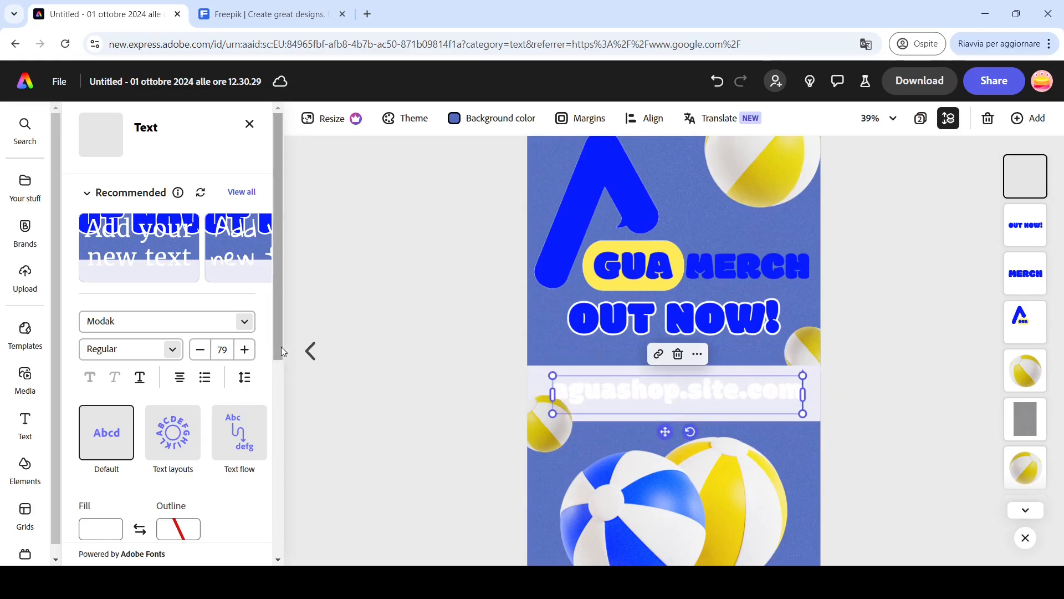
# - Give the web address a blue fill, shrink it to 42 pt and center it in the banner
pyautogui.scroll(-2, 113, 465)
pyautogui.click(100, 456)
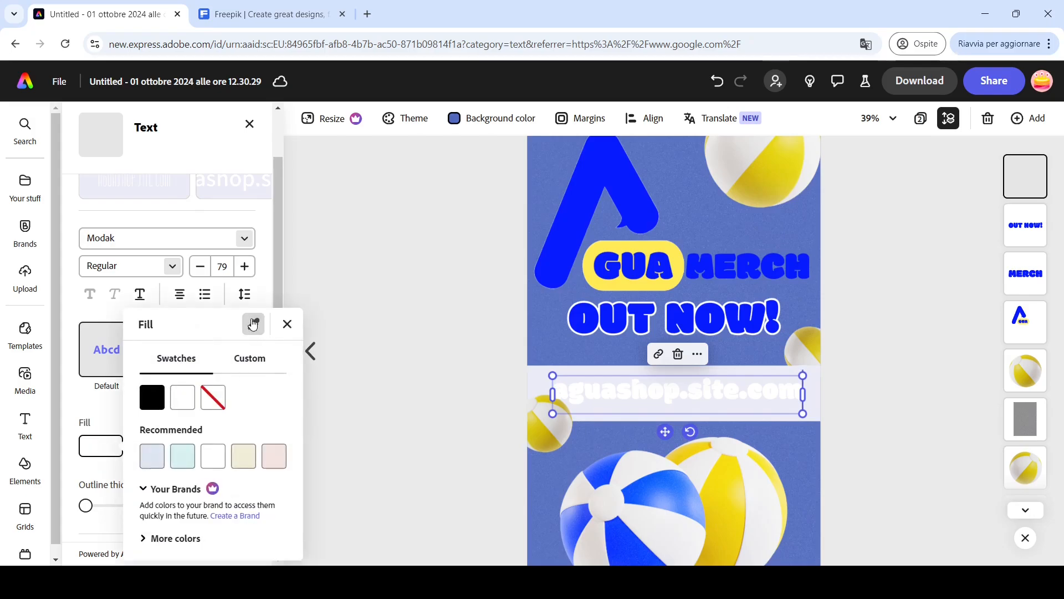
pyautogui.click(576, 201)
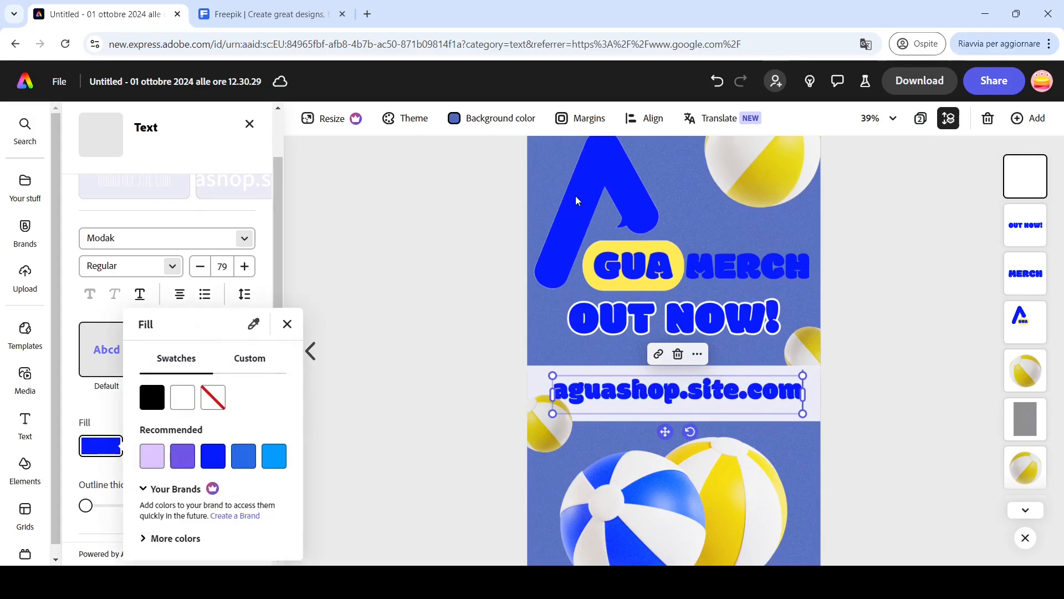
pyautogui.click(553, 380)
pyautogui.moveTo(552, 375); pyautogui.dragTo(670, 393)
pyautogui.moveTo(723, 431); pyautogui.dragTo(667, 421)
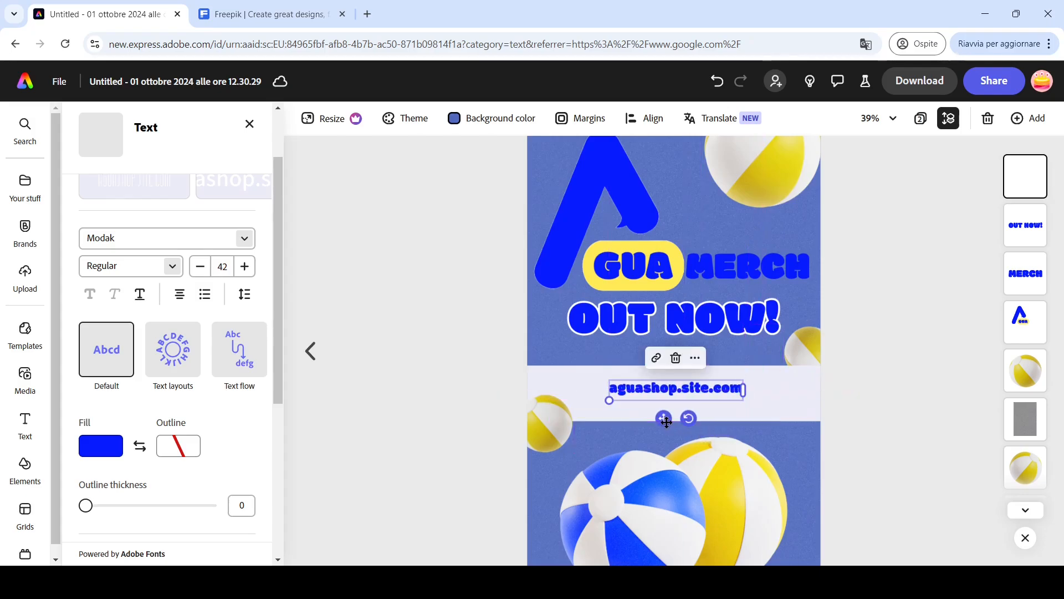
# - Set the web address's letter spacing to 270
pyautogui.scroll(3, 716, 413)
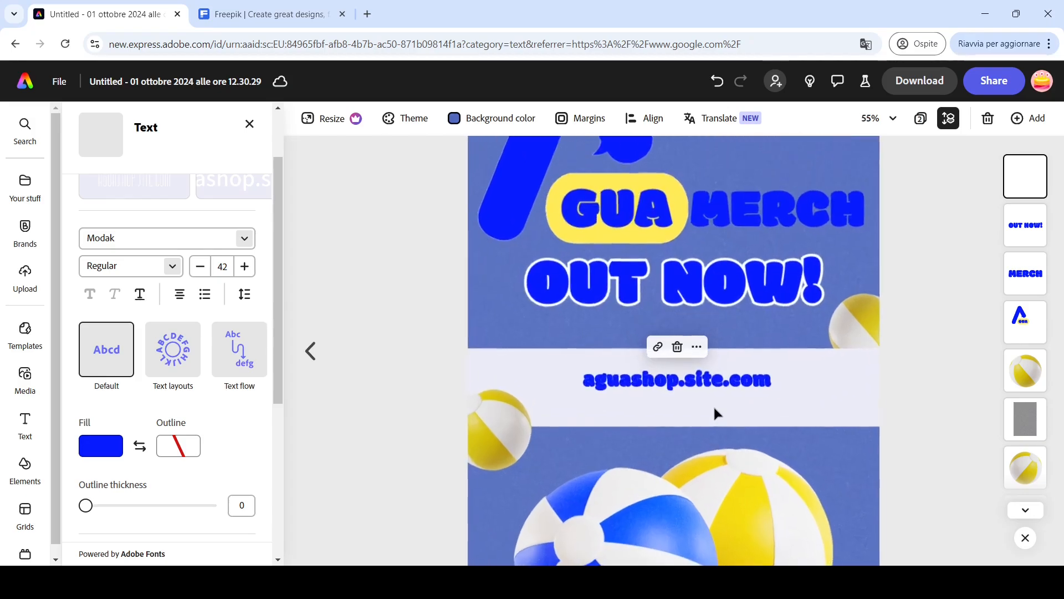
pyautogui.scroll(-5, 715, 413)
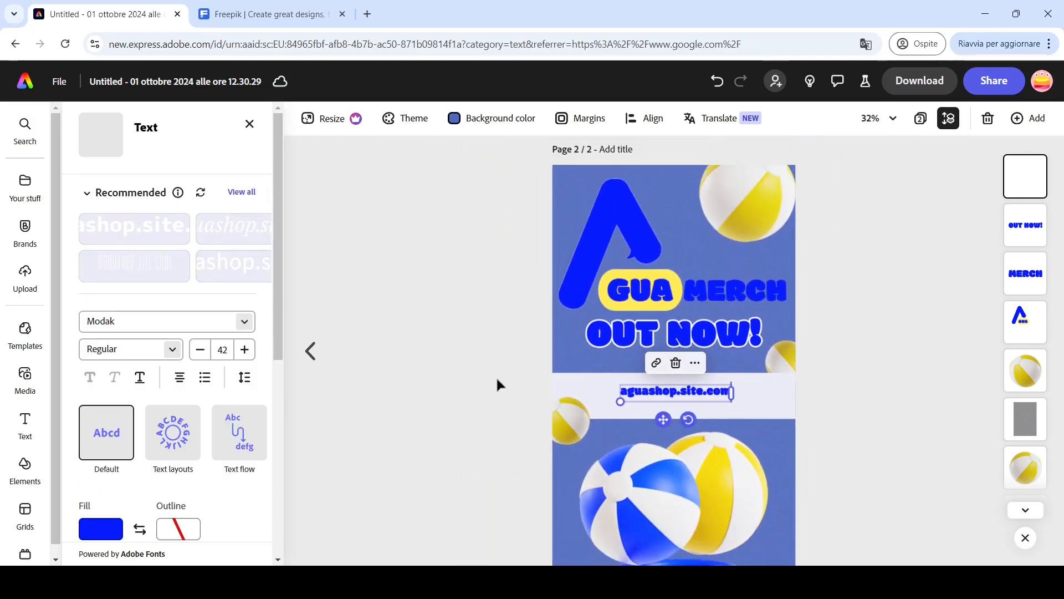
pyautogui.click(243, 386)
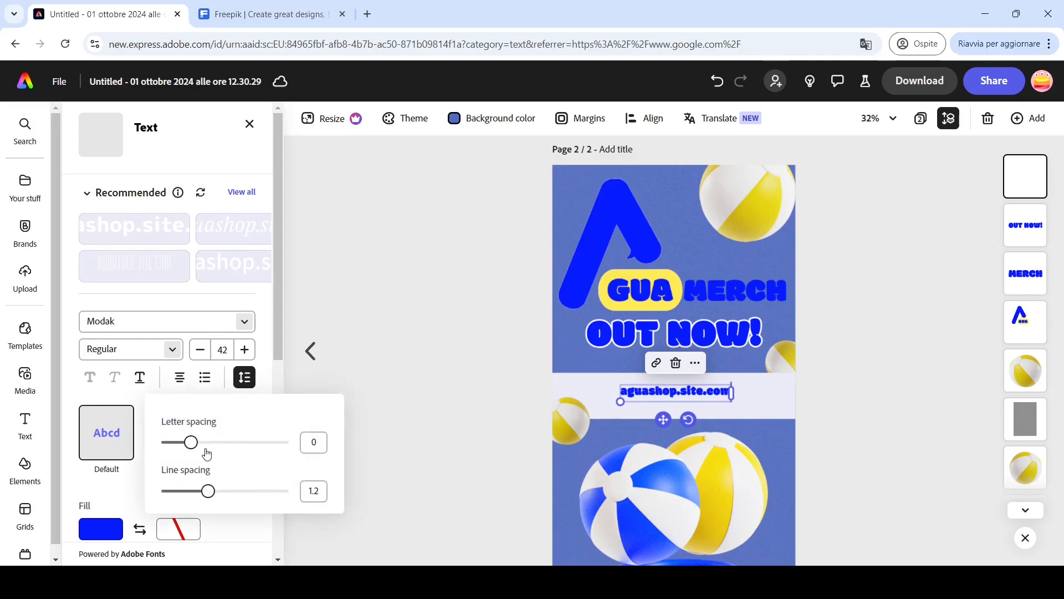
pyautogui.moveTo(191, 443); pyautogui.dragTo(223, 451)
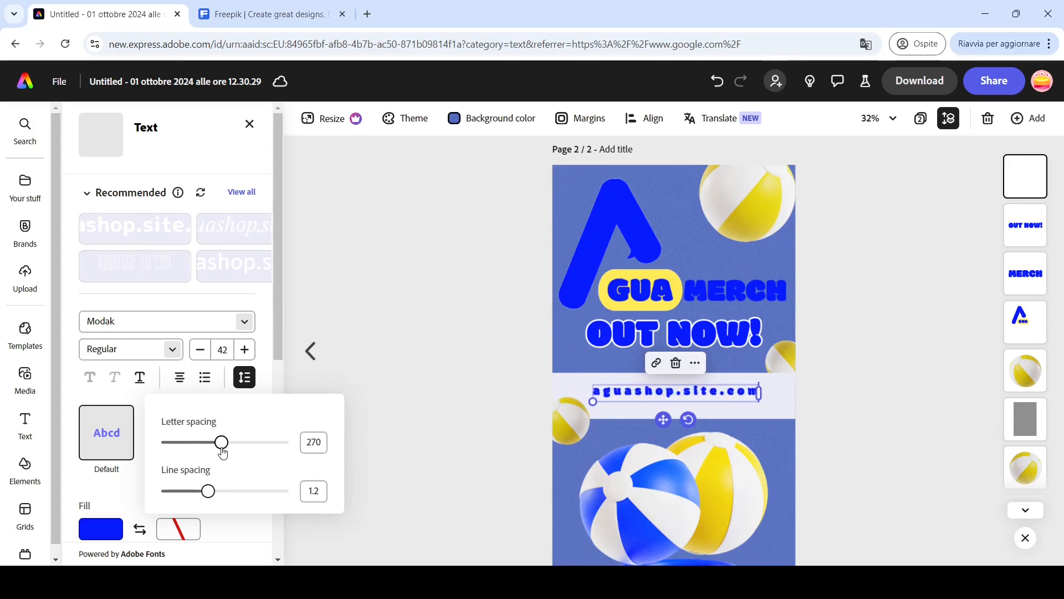
pyautogui.click(496, 400)
pyautogui.click(496, 399)
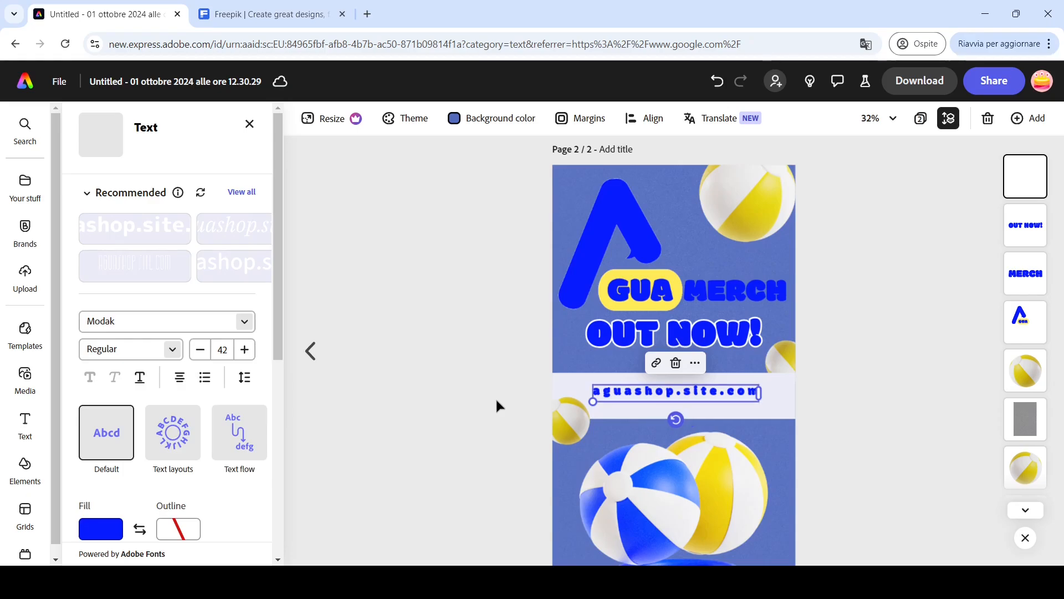
# - Apply the Tumble entrance animation to the large beach balls image and preview it
pyautogui.scroll(-3, 505, 406)
pyautogui.scroll(2, 505, 404)
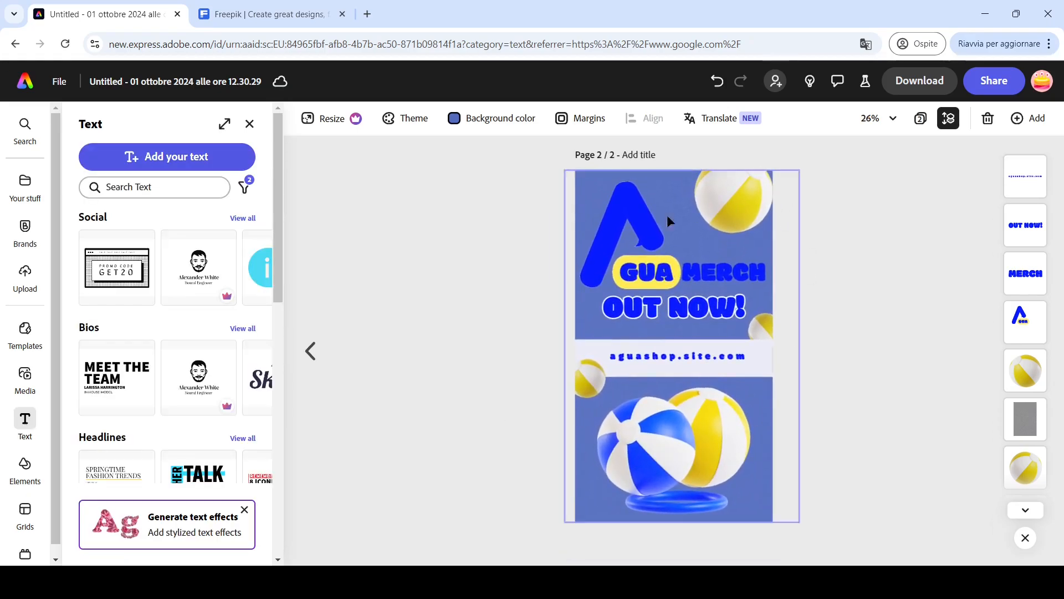
pyautogui.click(1026, 511)
pyautogui.click(1032, 512)
pyautogui.click(1035, 512)
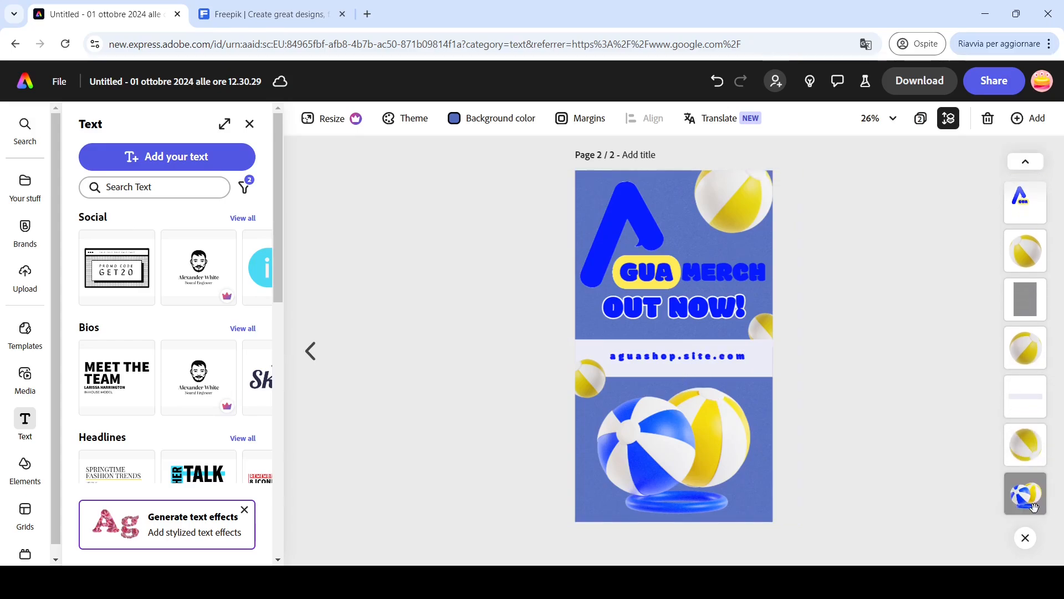
pyautogui.click(1034, 507)
pyautogui.scroll(-2, 282, 496)
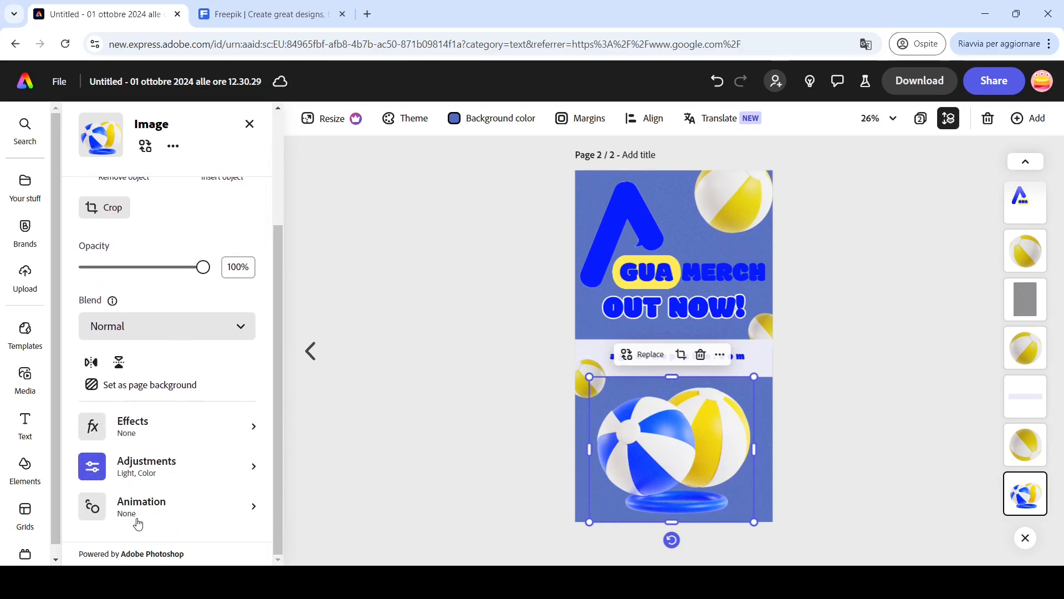
pyautogui.click(137, 515)
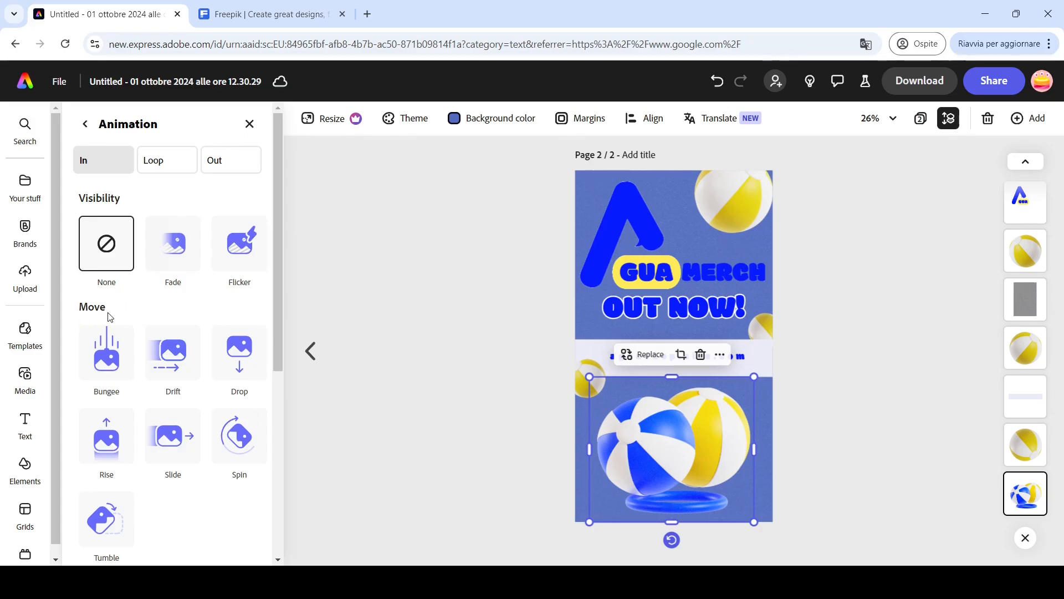
pyautogui.click(109, 527)
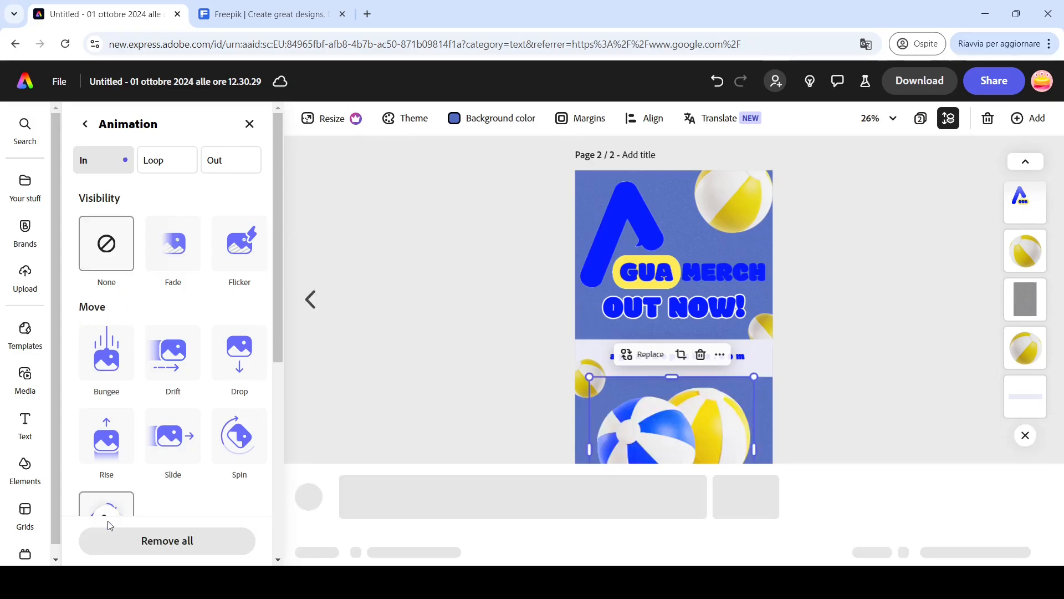
pyautogui.click(318, 476)
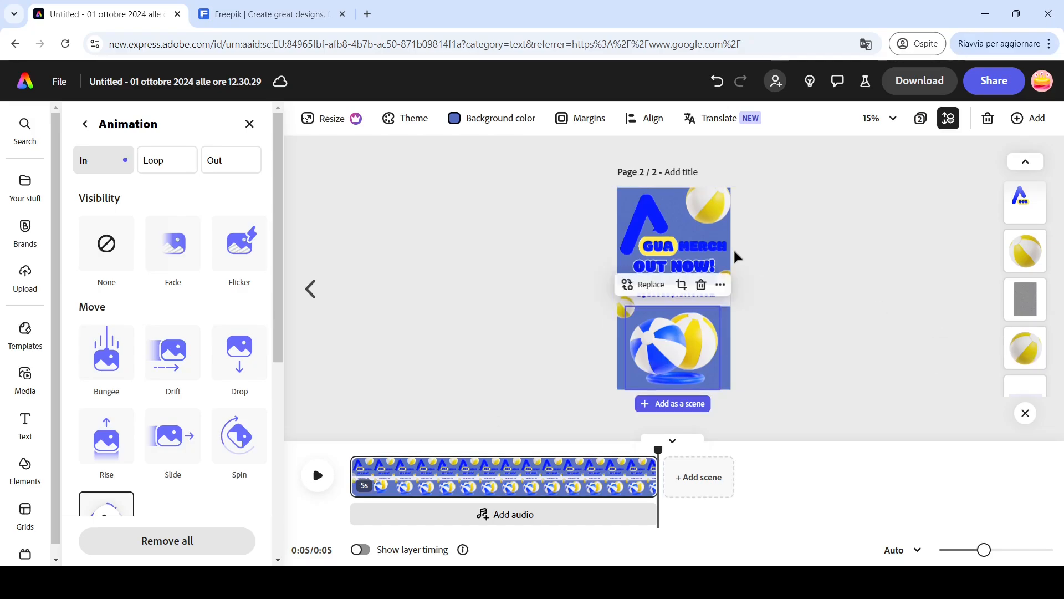
# - Apply the Slide entrance animation to the OUT NOW! text
pyautogui.scroll(2, 755, 263)
pyautogui.scroll(1, 755, 263)
pyautogui.click(731, 275)
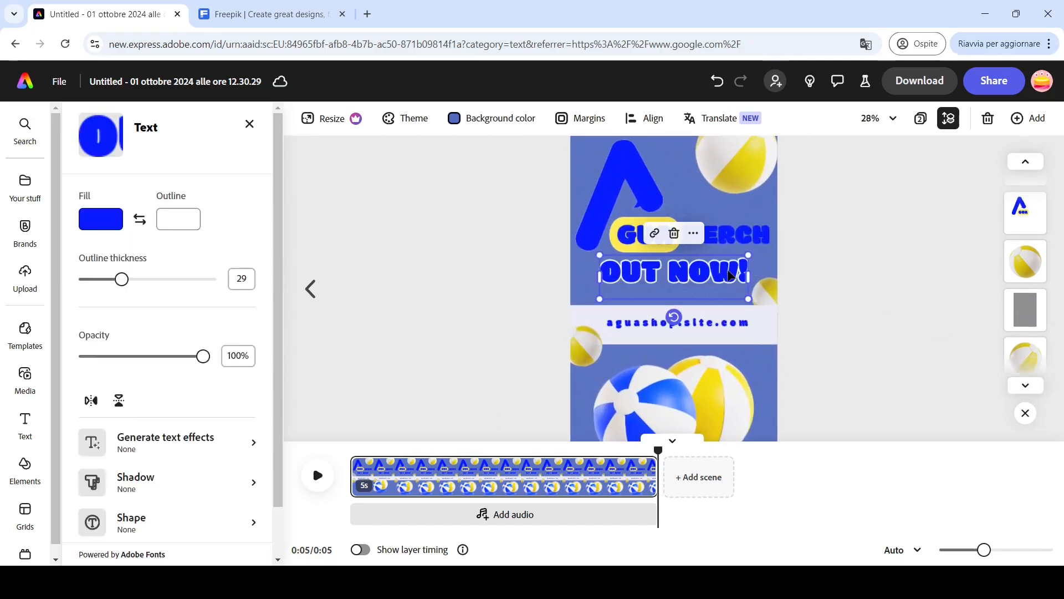
pyautogui.scroll(-10, 194, 507)
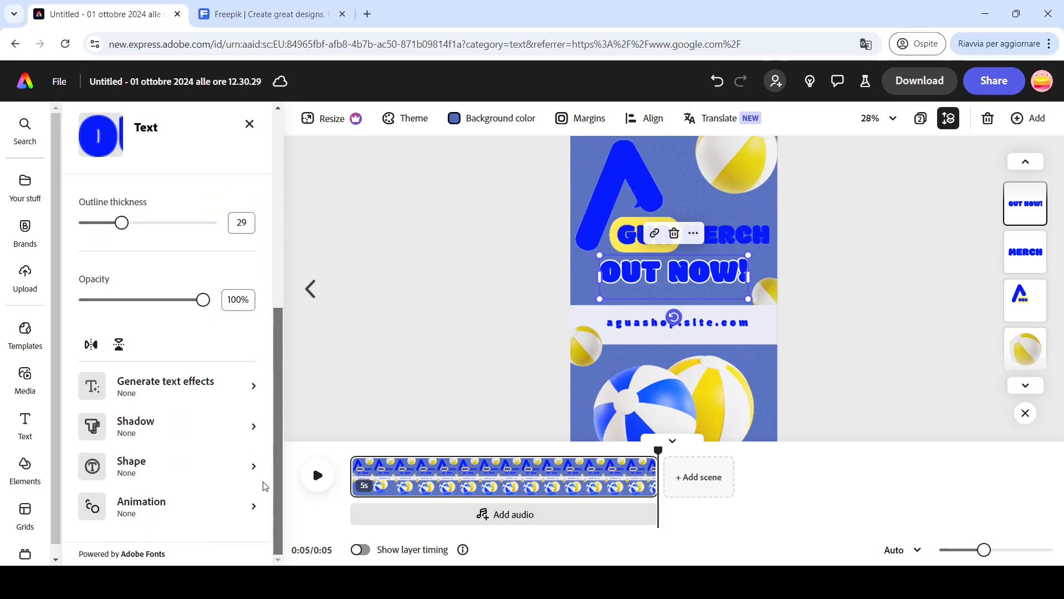
pyautogui.click(193, 510)
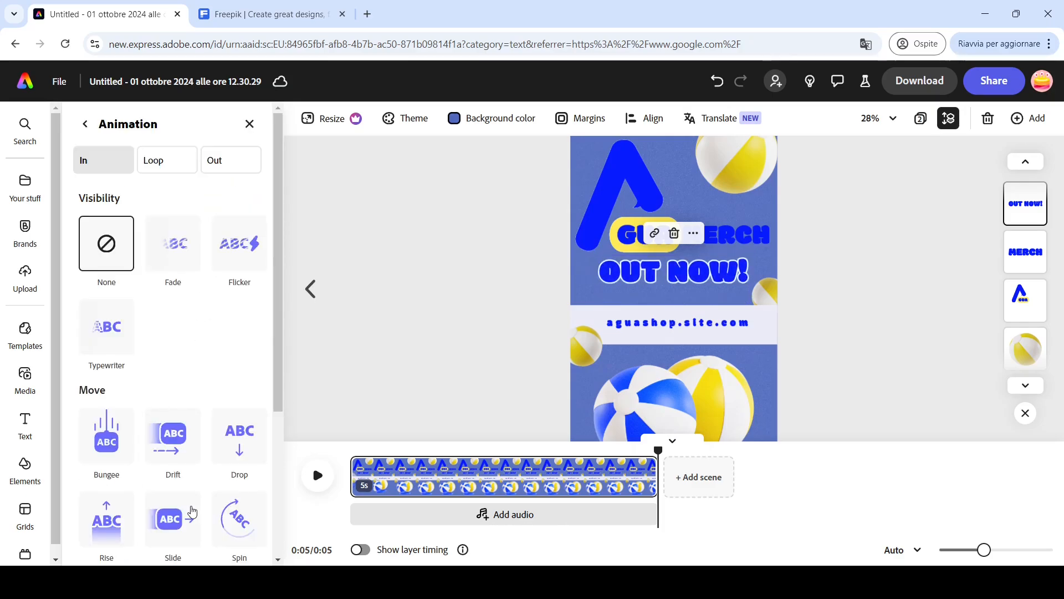
pyautogui.moveTo(277, 396); pyautogui.dragTo(267, 543)
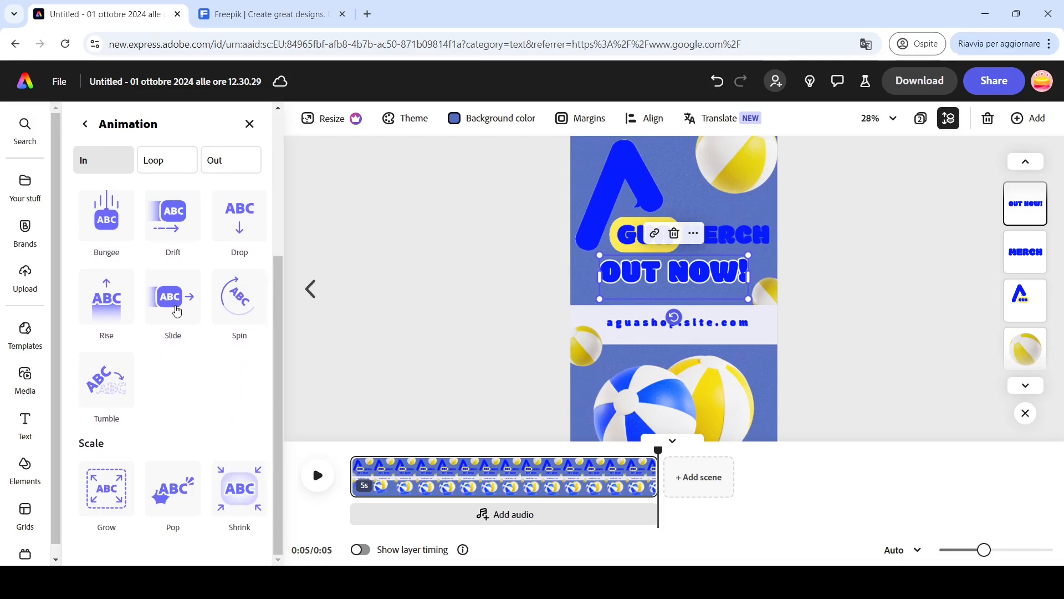
pyautogui.click(176, 311)
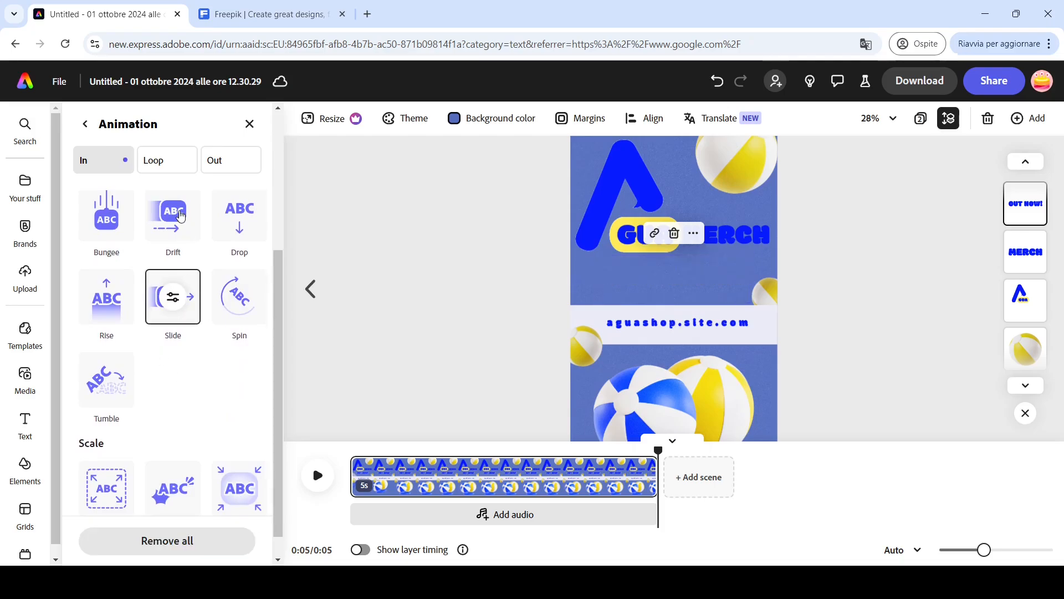
# - Try the Drift entrance animation on the OUT NOW! text, then switch back to Slide
pyautogui.click(179, 222)
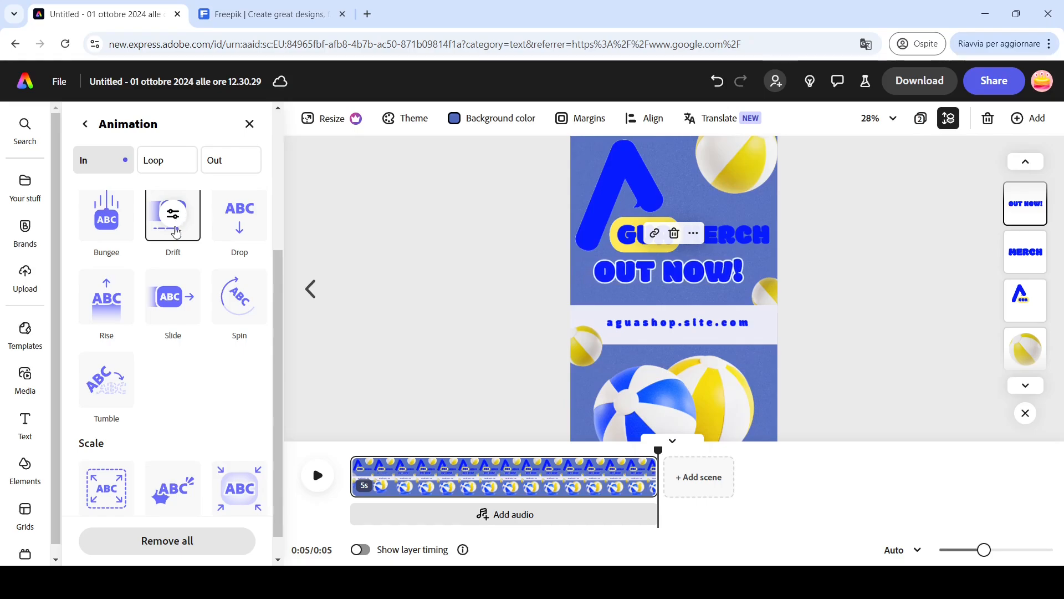
pyautogui.click(174, 298)
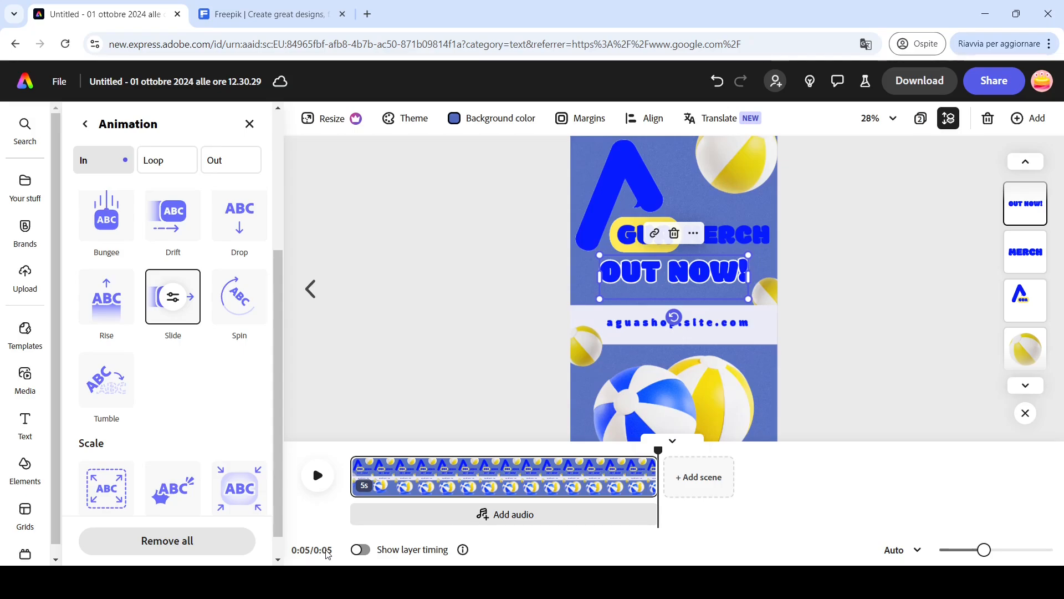
# - Show layer timing and delay the OUT NOW! text so it enters about 1 second into the scene
pyautogui.click(361, 549)
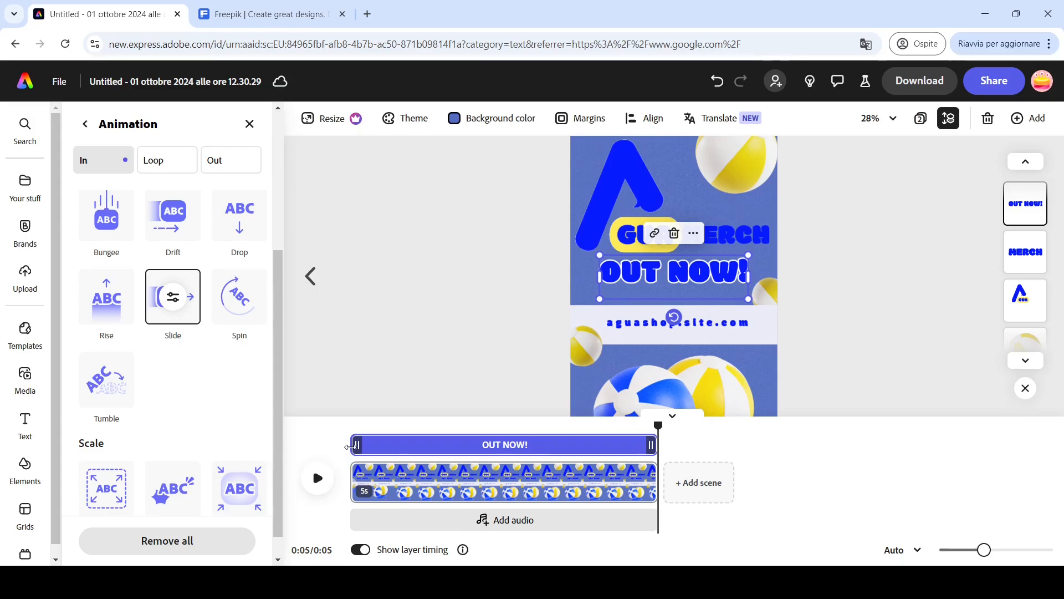
pyautogui.moveTo(350, 445); pyautogui.dragTo(400, 451)
pyautogui.moveTo(408, 453); pyautogui.dragTo(330, 441)
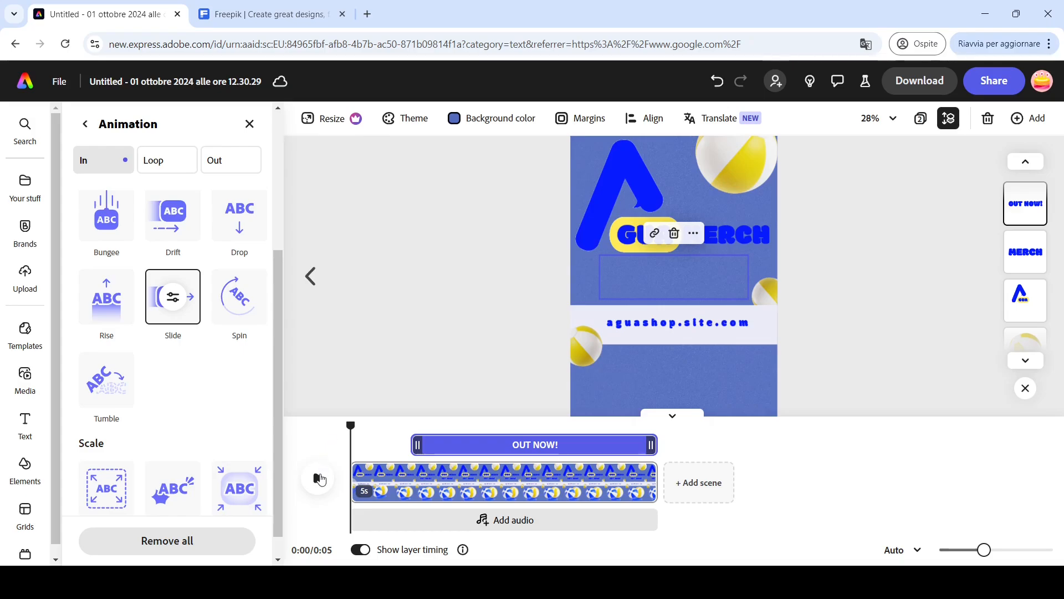
# - Preview the animated story page from the start in the collapsed timeline view
pyautogui.click(319, 479)
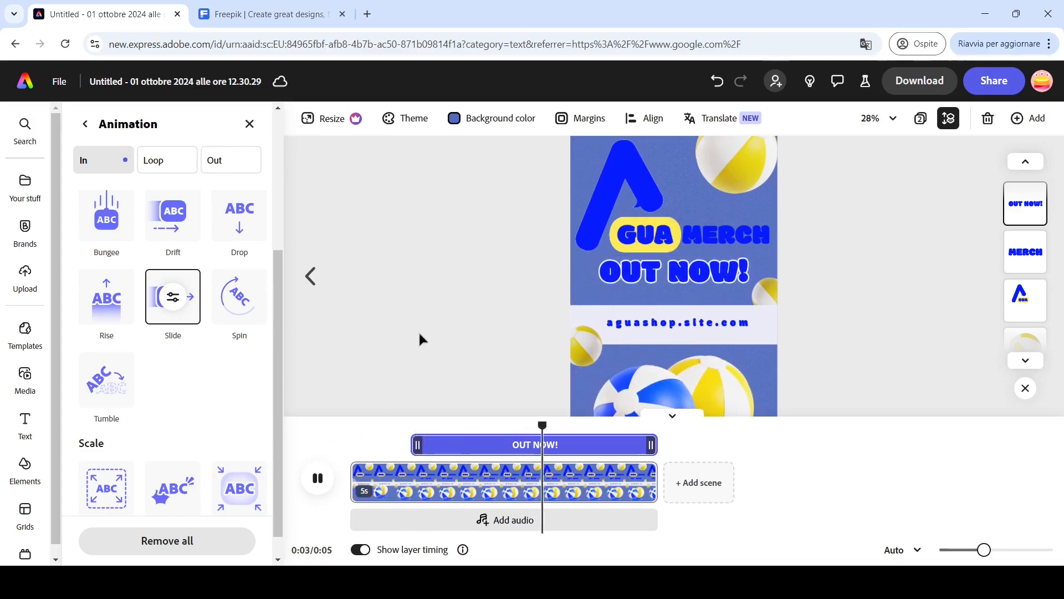
pyautogui.scroll(-2, 419, 334)
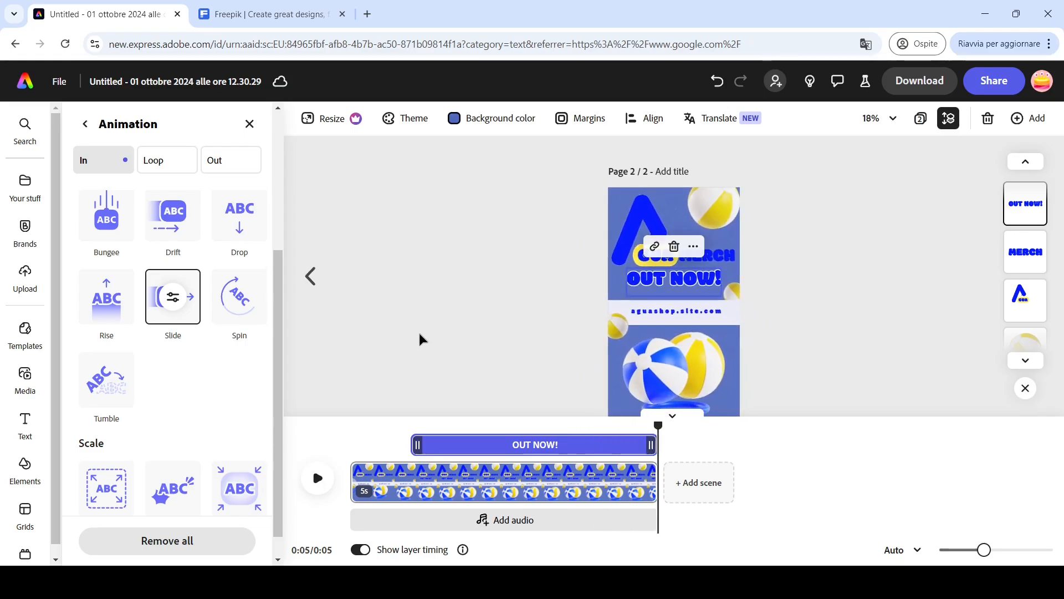
pyautogui.click(661, 414)
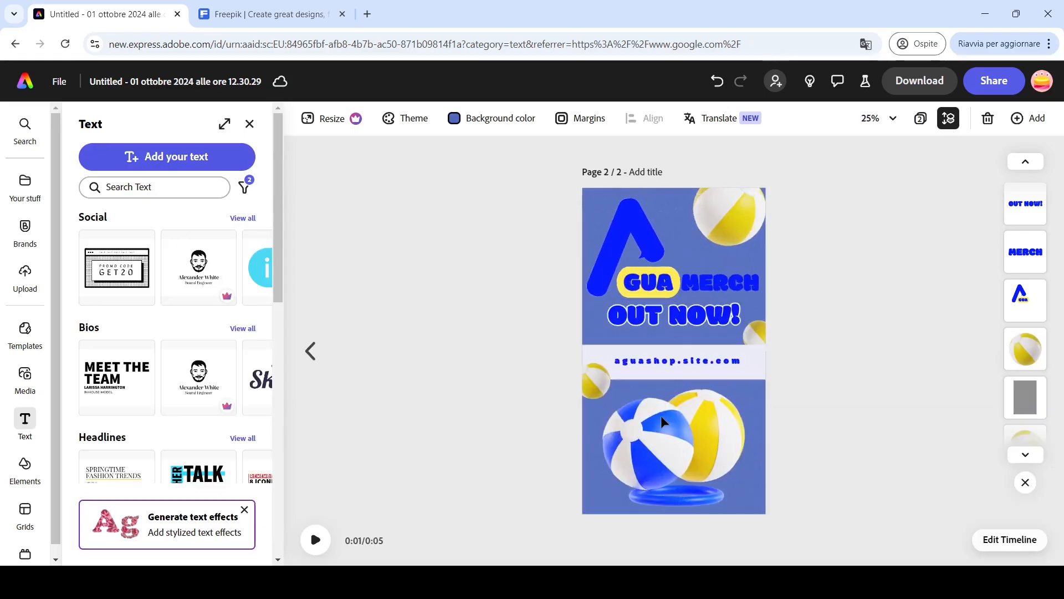
pyautogui.click(313, 542)
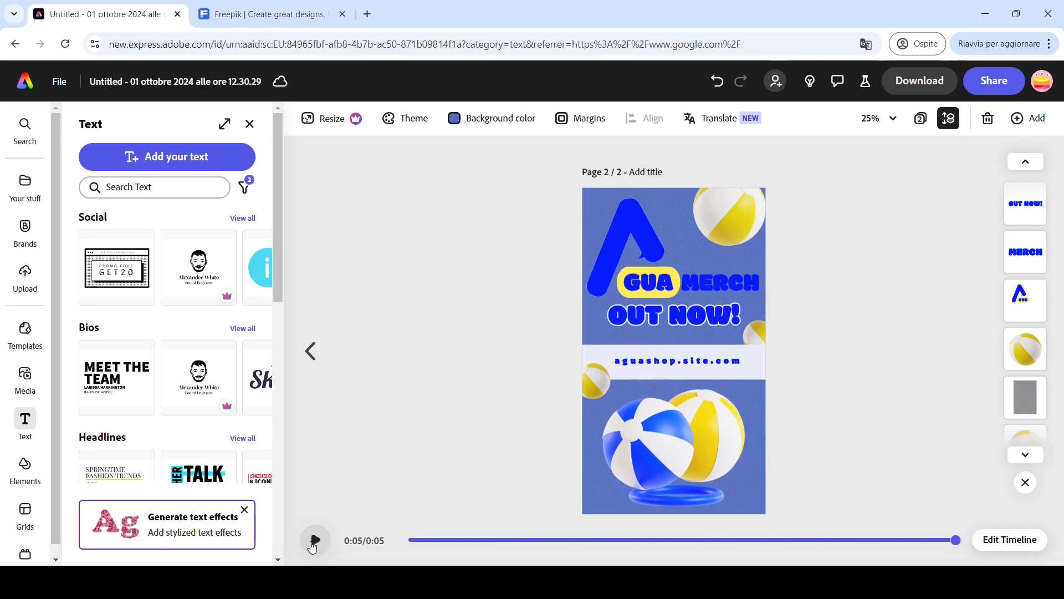
pyautogui.scroll(4, 846, 427)
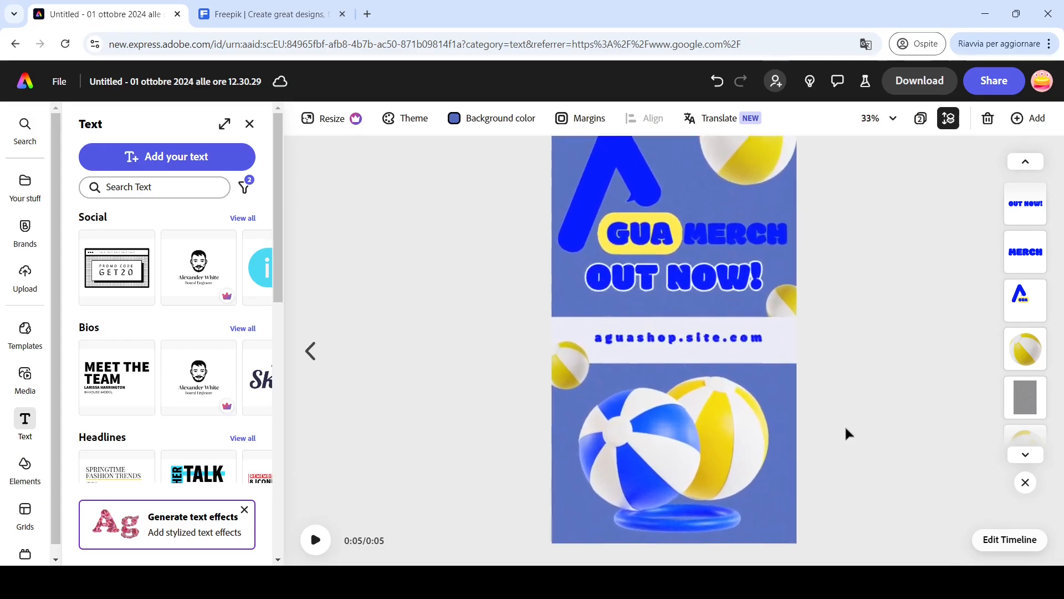
pyautogui.scroll(-4, 844, 425)
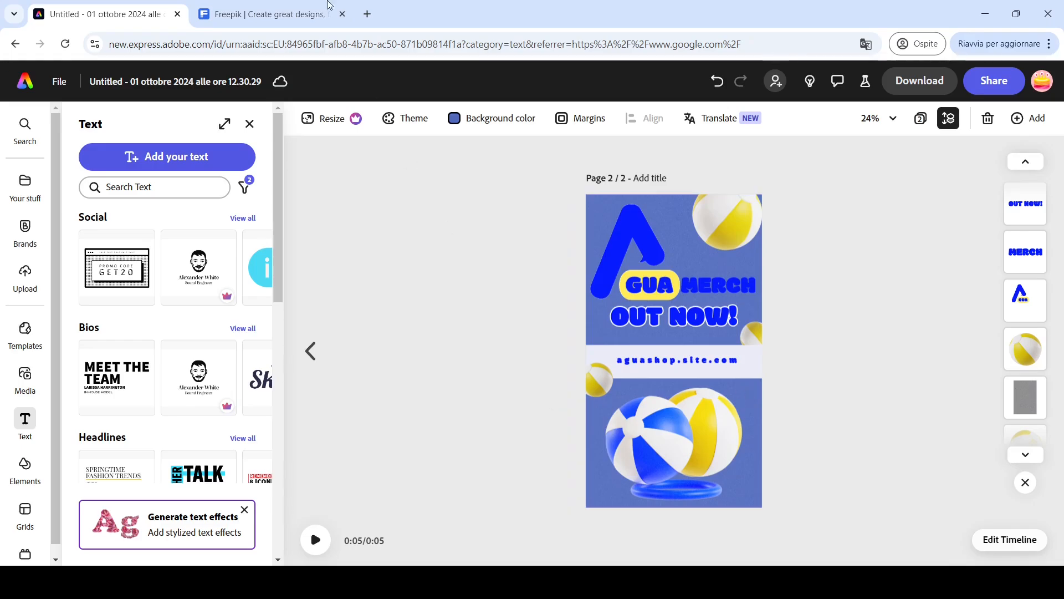
# - Switch to the Freepik tab and search for free photos of swimming pool costume
pyautogui.click(297, 5)
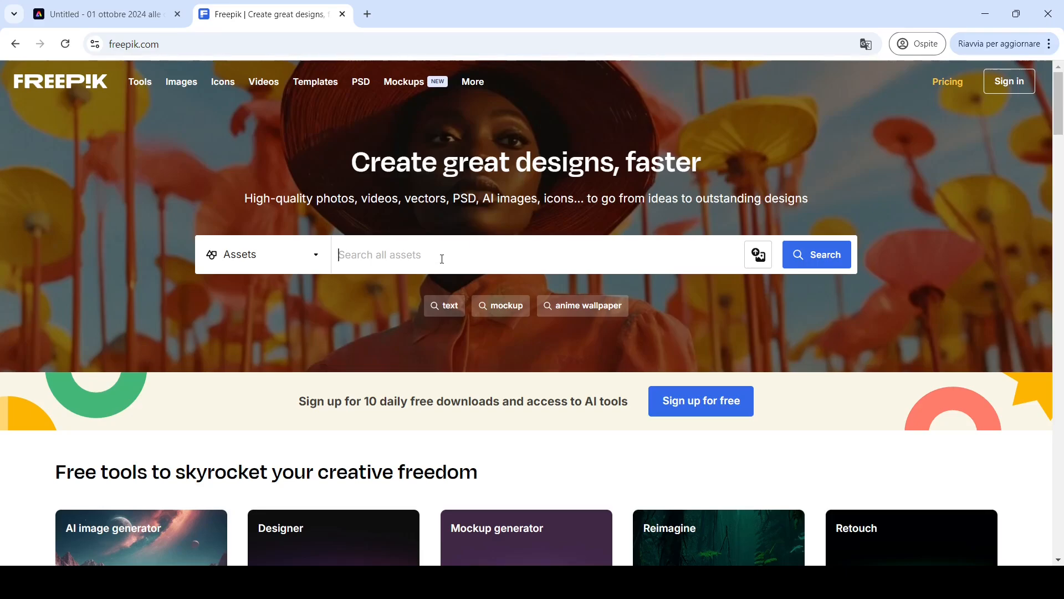
pyautogui.write('swimming pool costume')
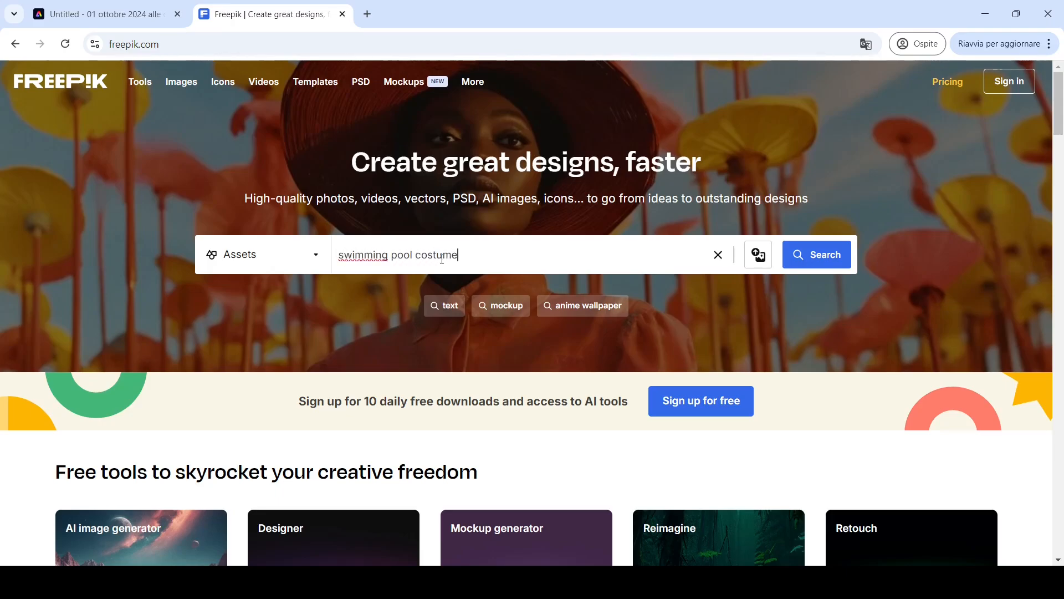
pyautogui.press('Return')
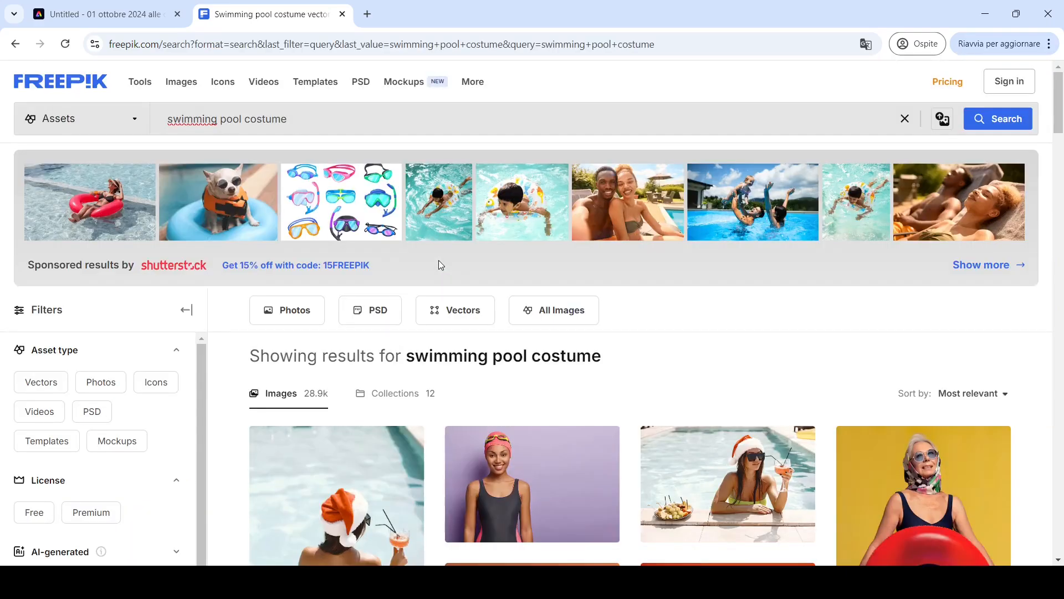
pyautogui.click(304, 311)
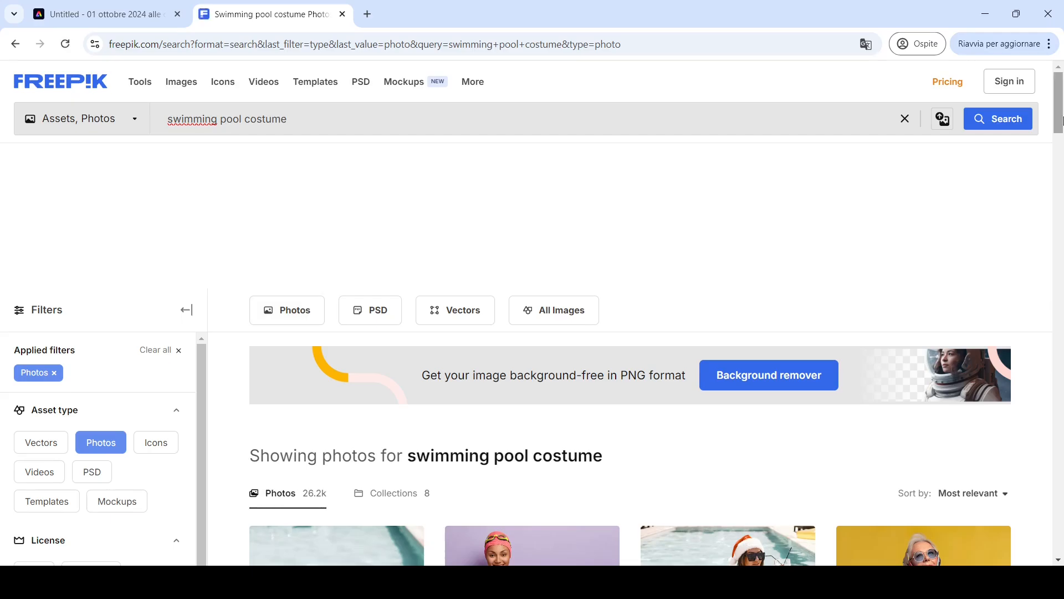
pyautogui.moveTo(1063, 117); pyautogui.dragTo(1063, 160)
pyautogui.scroll(1, 172, 406)
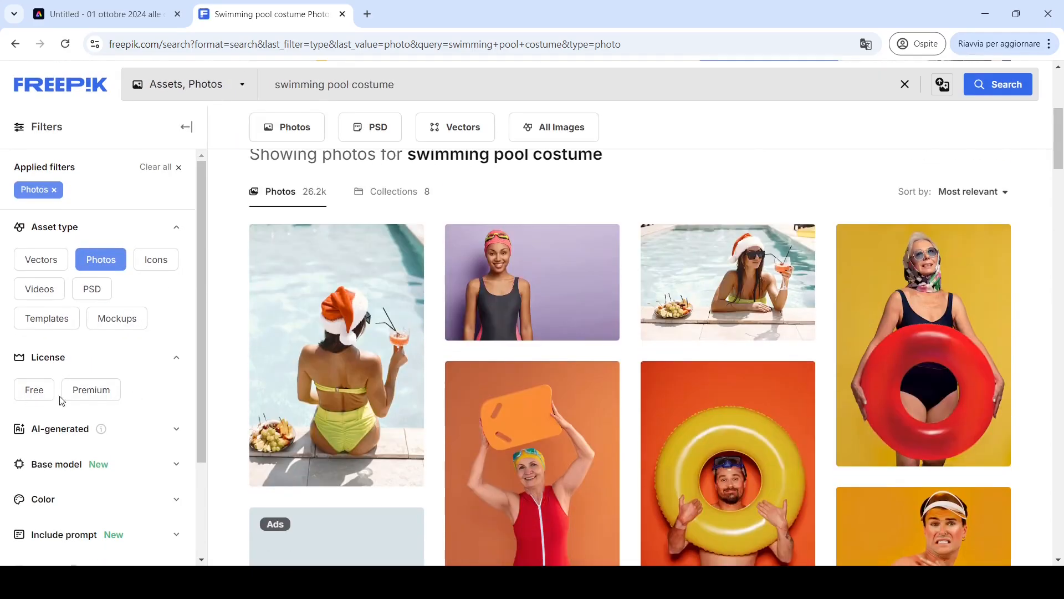
pyautogui.click(34, 391)
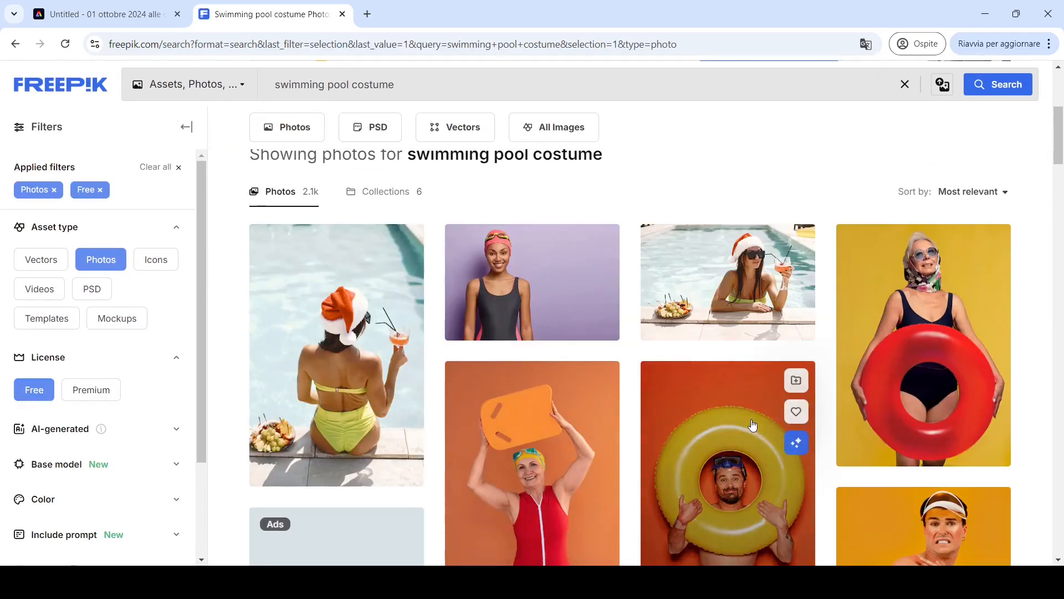
# - Open the photo of a girl in a blue swimsuit with a pink air mattress and download it at Original size
pyautogui.moveTo(1063, 139); pyautogui.dragTo(1063, 421)
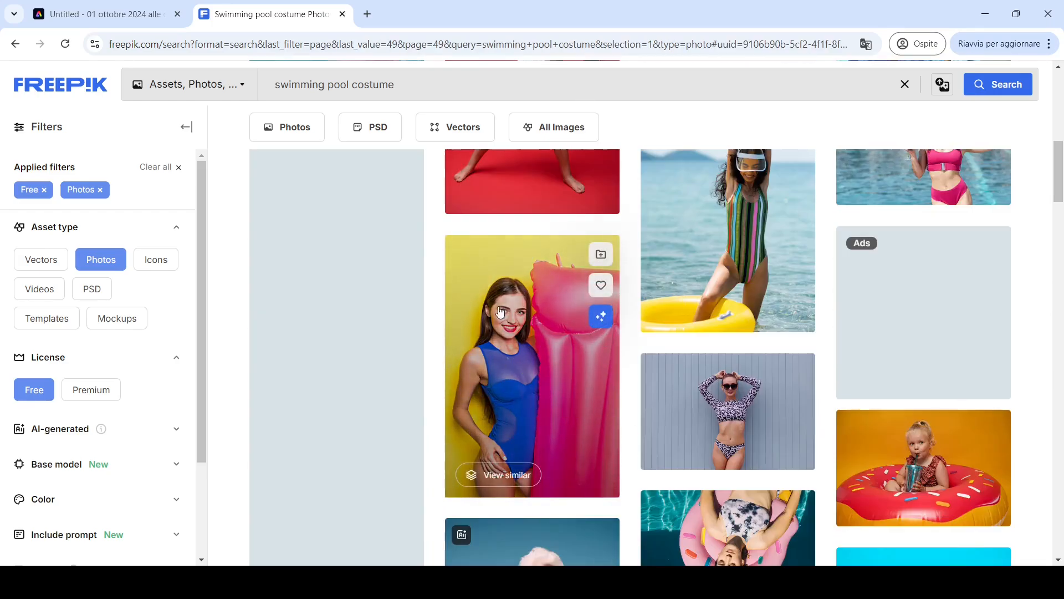
pyautogui.click(546, 397)
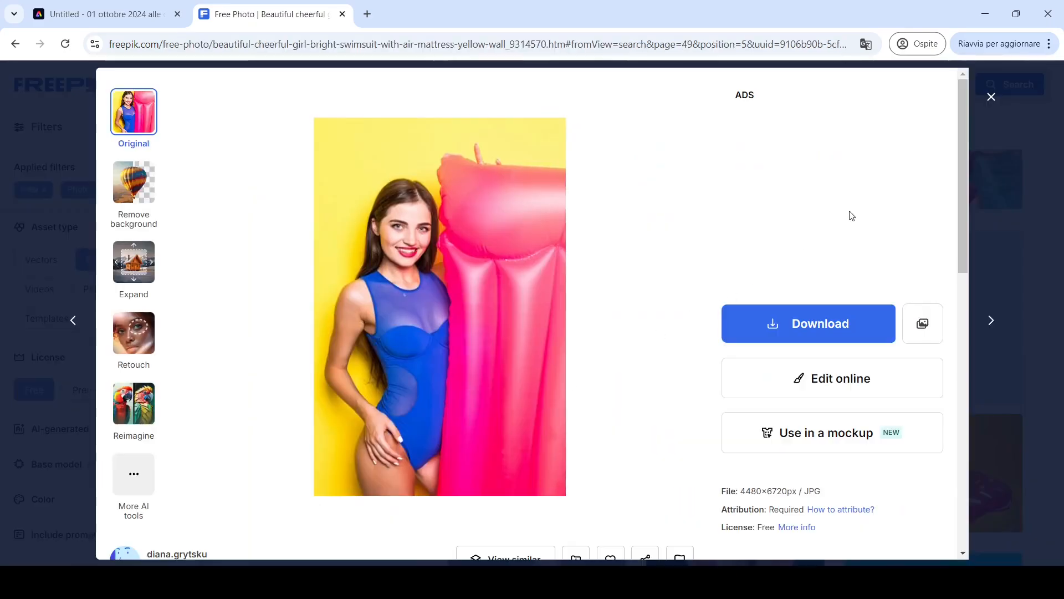
pyautogui.moveTo(964, 182); pyautogui.dragTo(956, 368)
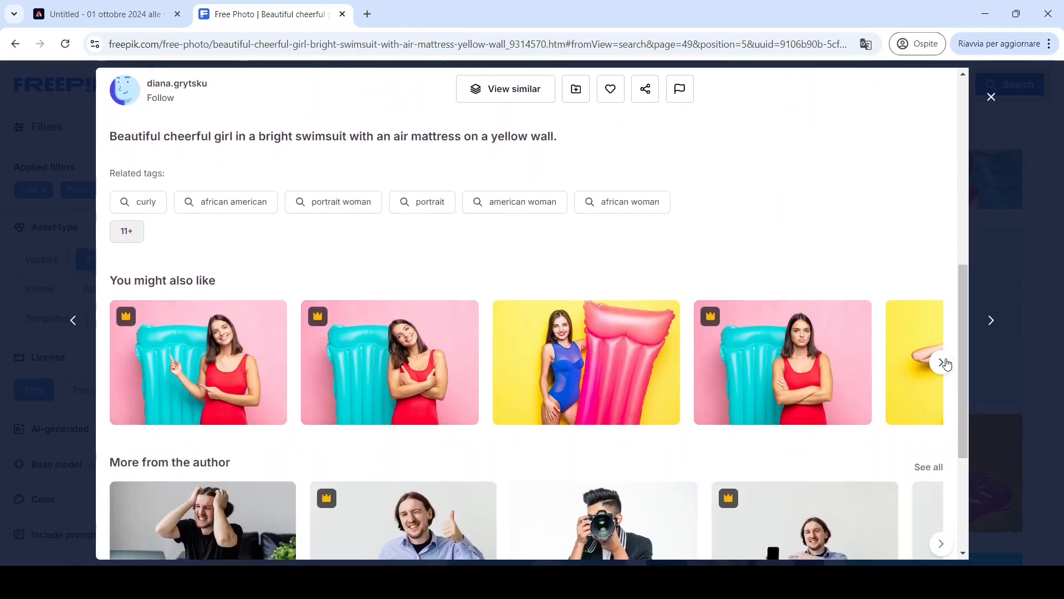
pyautogui.click(943, 363)
pyautogui.moveTo(963, 380); pyautogui.dragTo(968, 308)
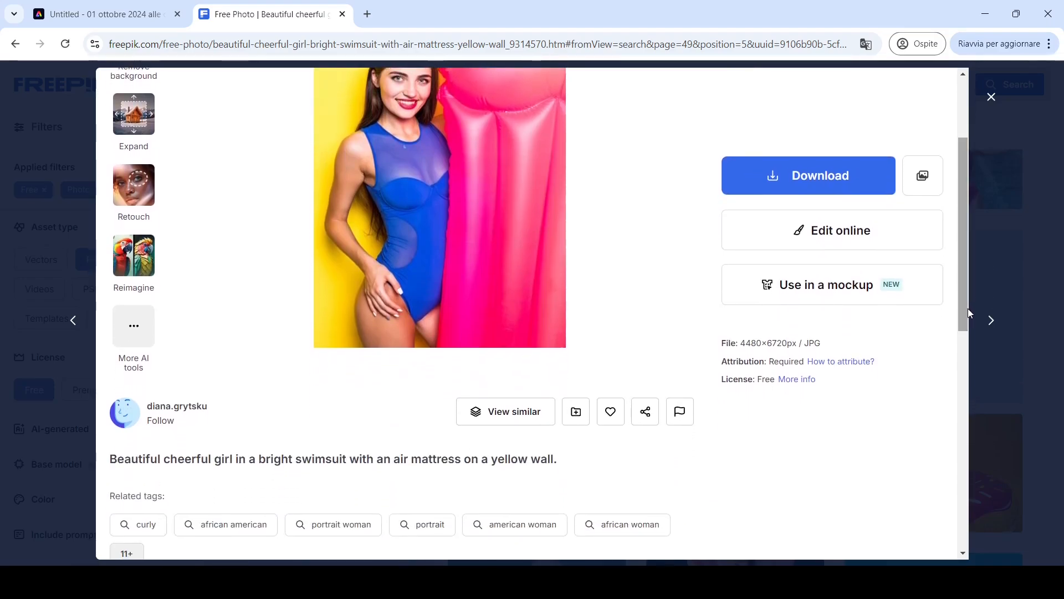
pyautogui.click(809, 181)
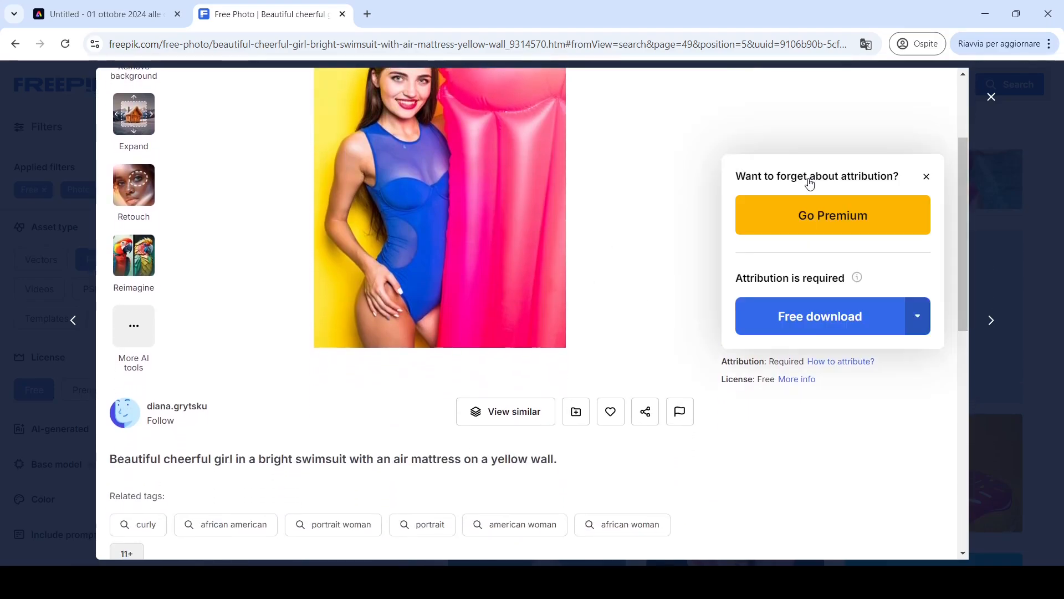
pyautogui.click(919, 320)
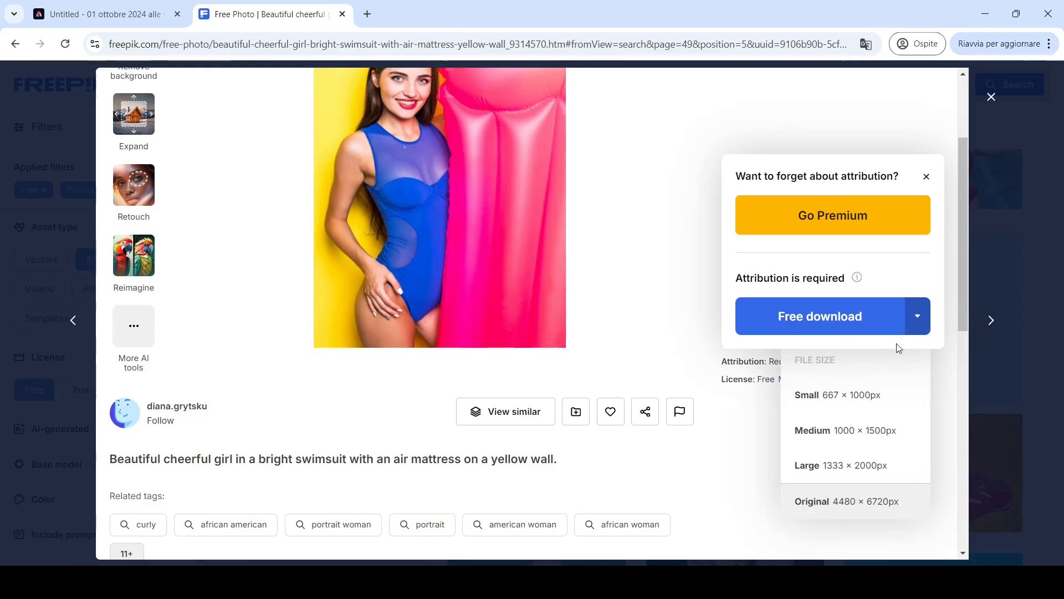
pyautogui.click(824, 501)
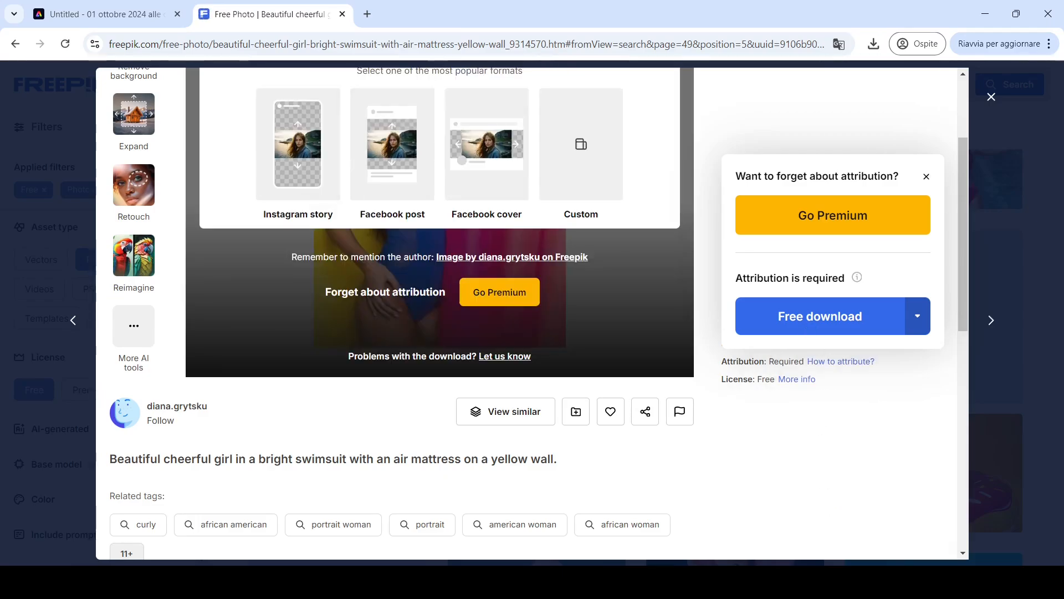
# - Return to the design, add a third page and upload the downloaded swimsuit photo onto it
pyautogui.click(65, 6)
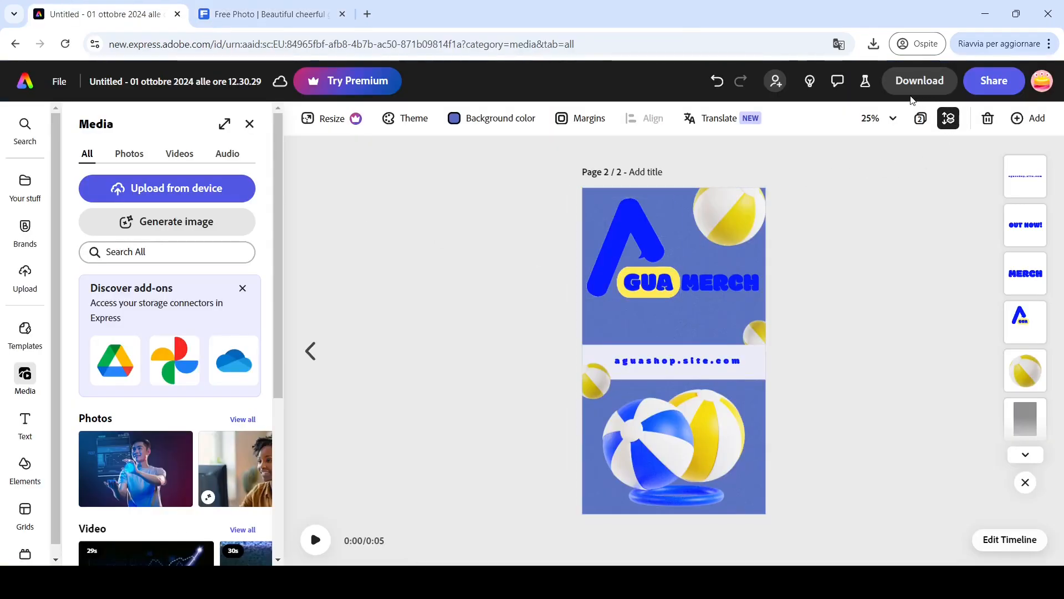
pyautogui.click(921, 119)
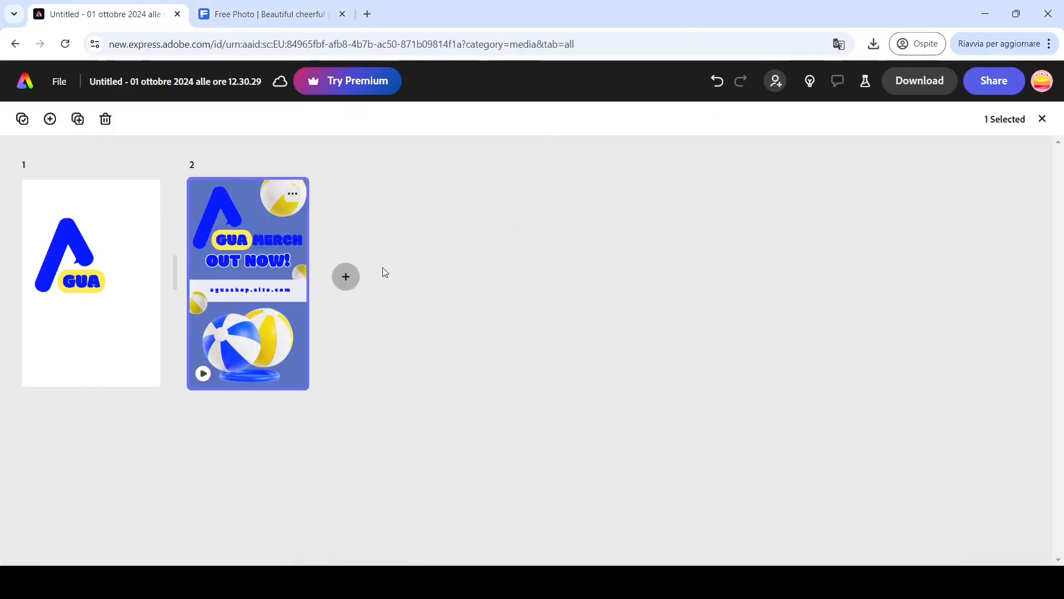
pyautogui.click(346, 277)
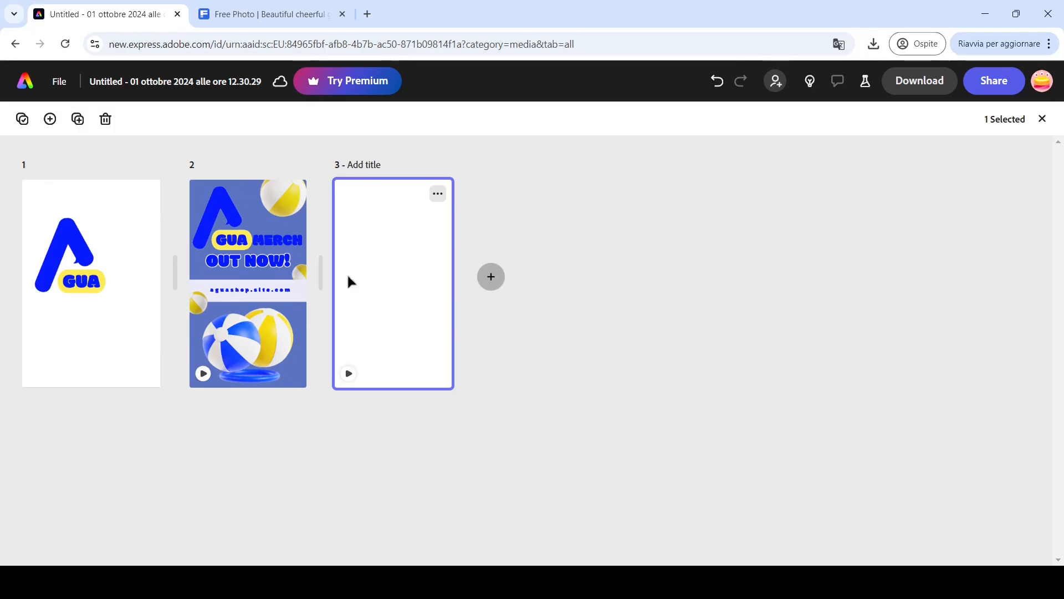
pyautogui.doubleClick(349, 280)
pyautogui.click(31, 277)
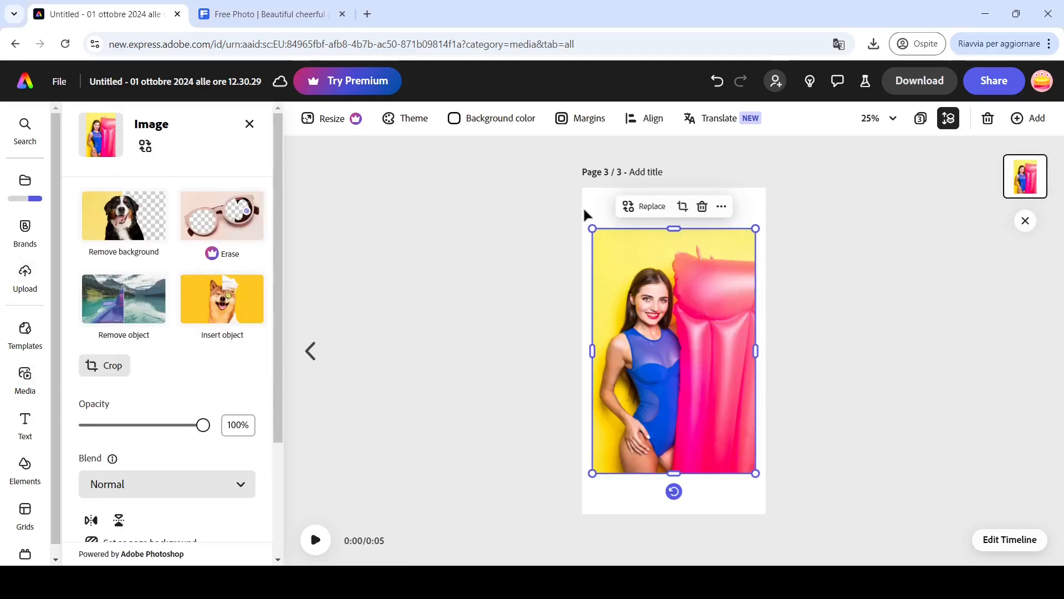
# - Enlarge and position the swimsuit photo so it fills the whole page
pyautogui.moveTo(590, 229); pyautogui.dragTo(549, 165)
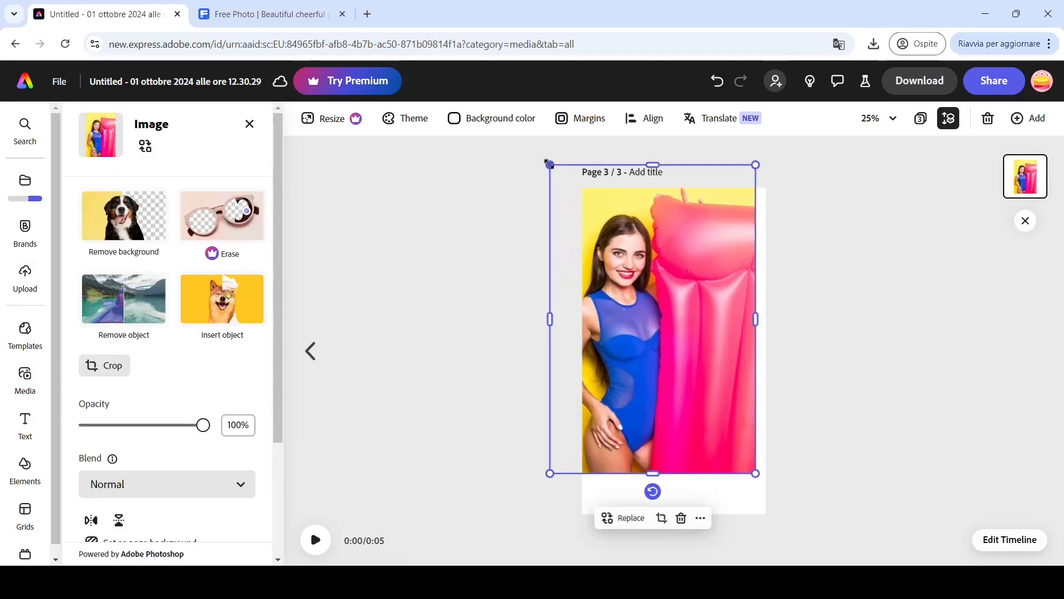
pyautogui.moveTo(711, 362); pyautogui.dragTo(721, 397)
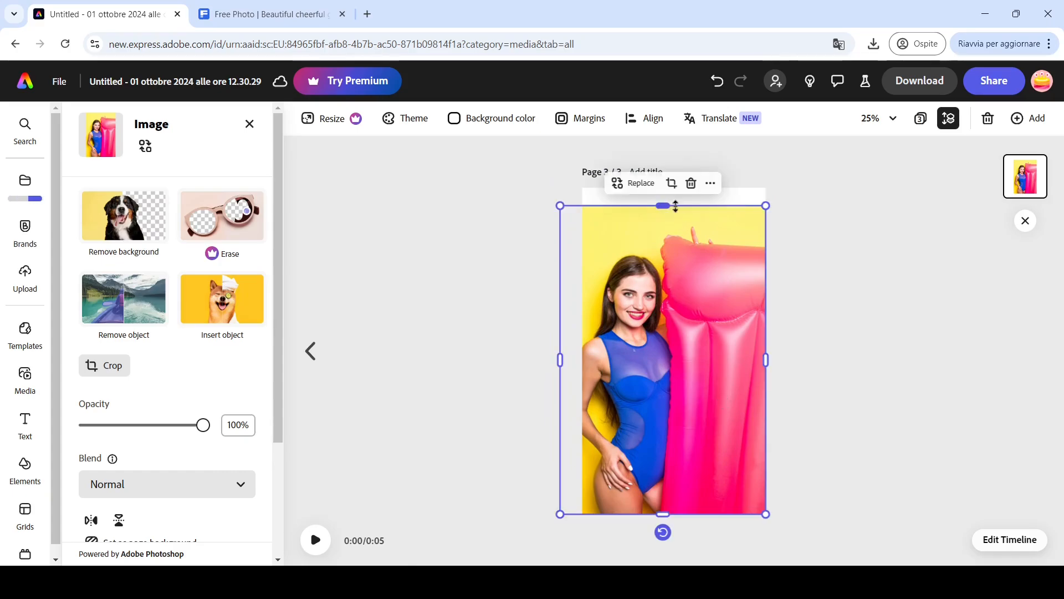
pyautogui.moveTo(668, 208); pyautogui.dragTo(667, 188)
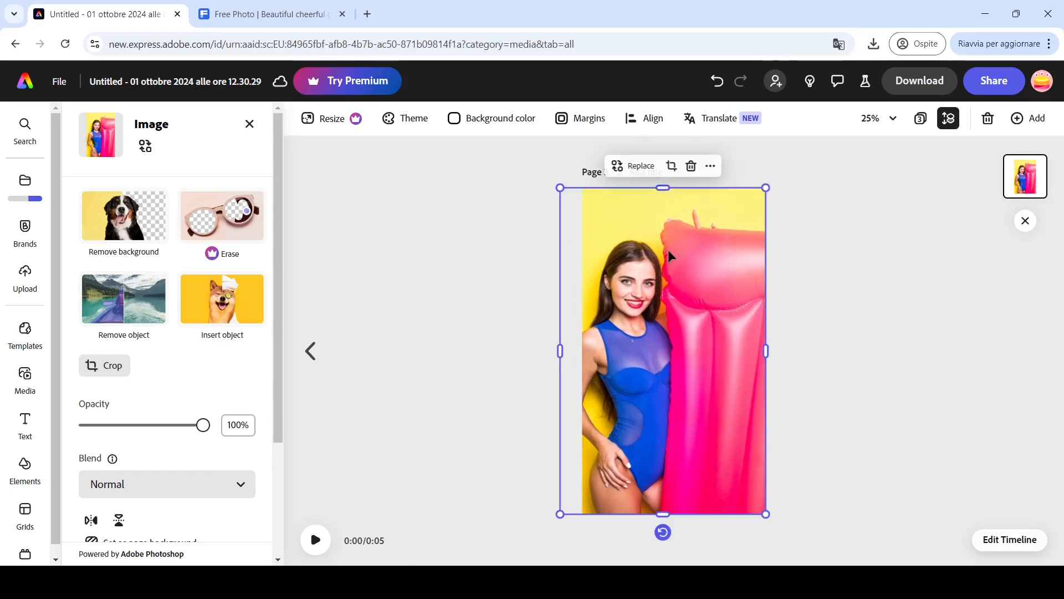
pyautogui.moveTo(672, 252); pyautogui.dragTo(693, 253)
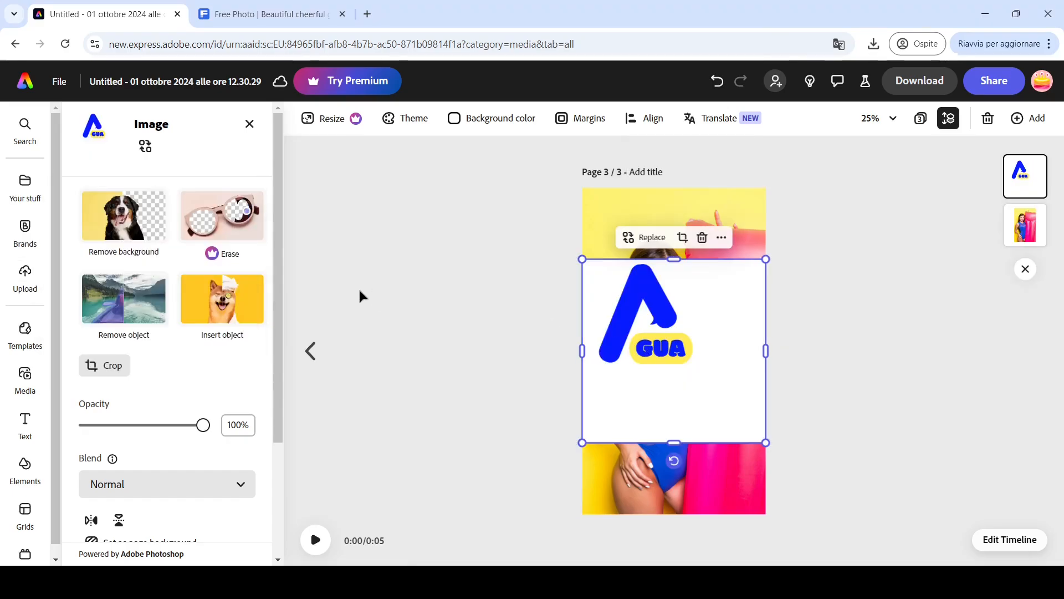
# - Remove the AGUA logo's background and shrink it to a small mark on the swimsuit's chest
pyautogui.click(112, 225)
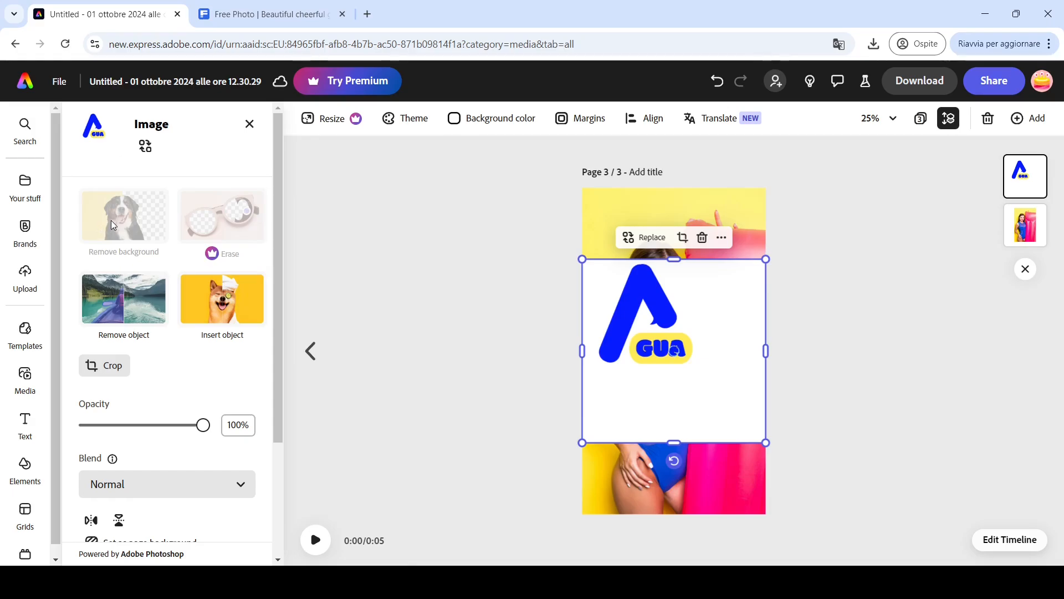
pyautogui.scroll(3, 530, 351)
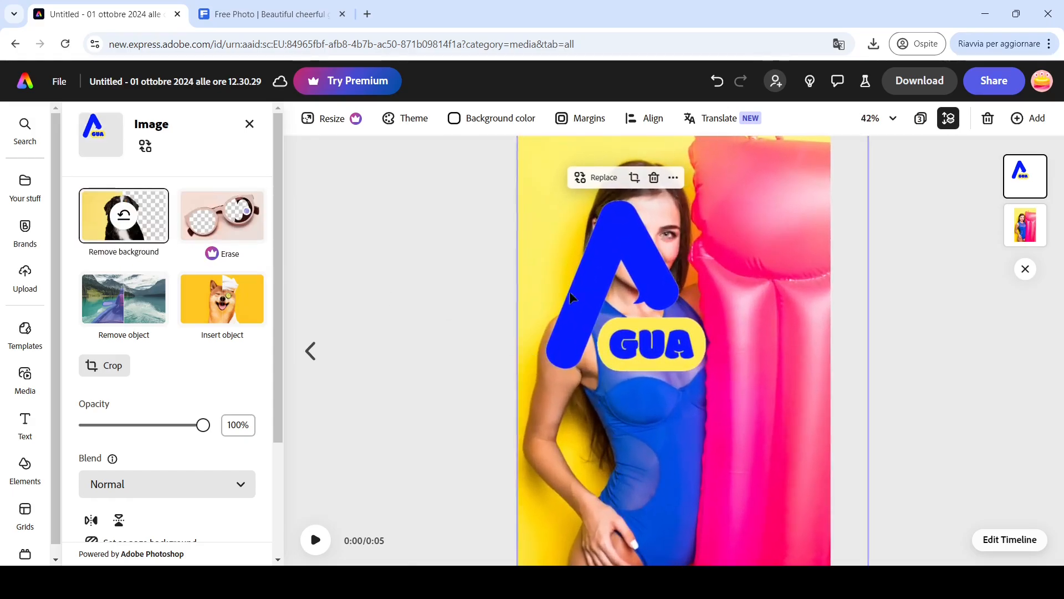
pyautogui.moveTo(545, 199); pyautogui.dragTo(644, 403)
pyautogui.click(412, 408)
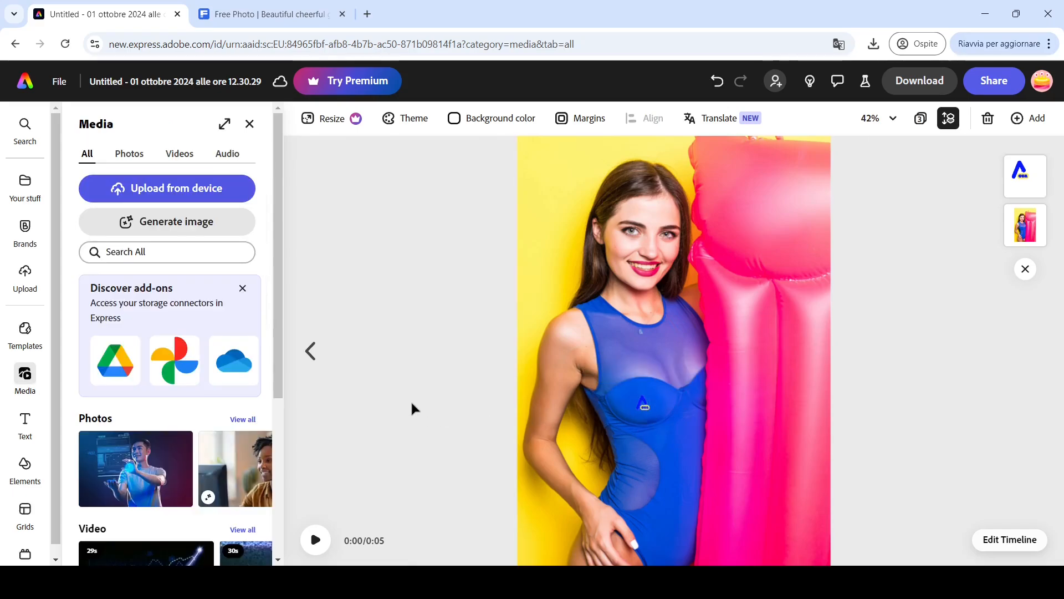
pyautogui.scroll(-5, 478, 414)
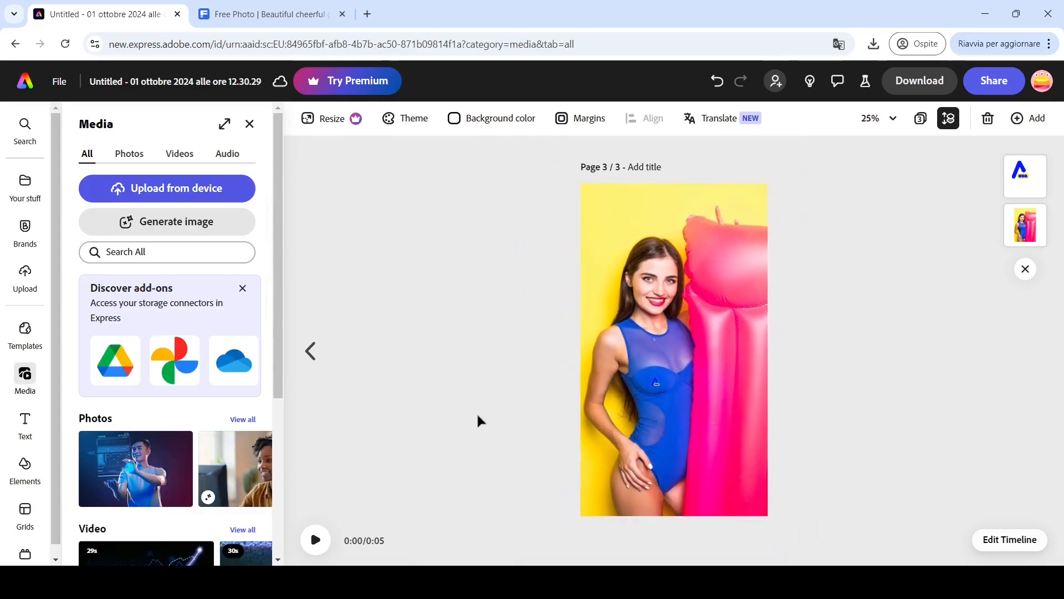
# - Download page 3 as an MP4 video at 1080p
pyautogui.scroll(1, 477, 414)
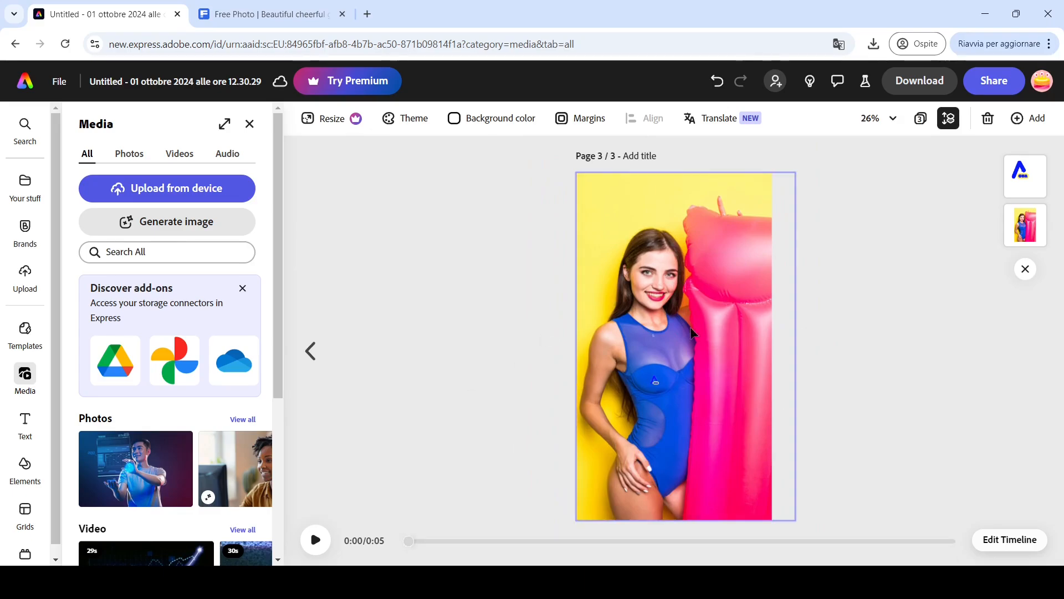
pyautogui.click(922, 87)
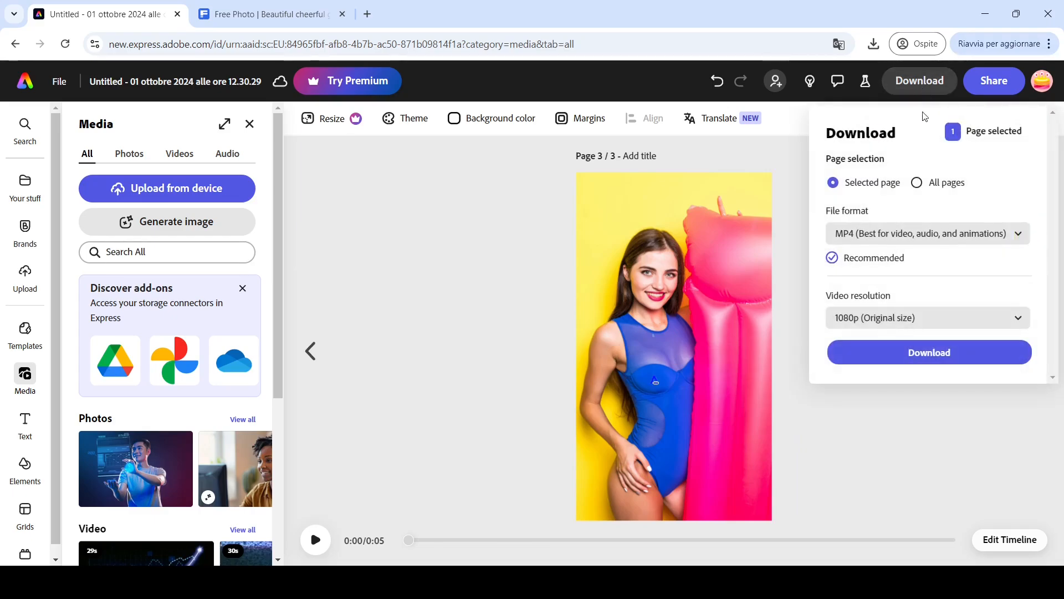
pyautogui.click(927, 359)
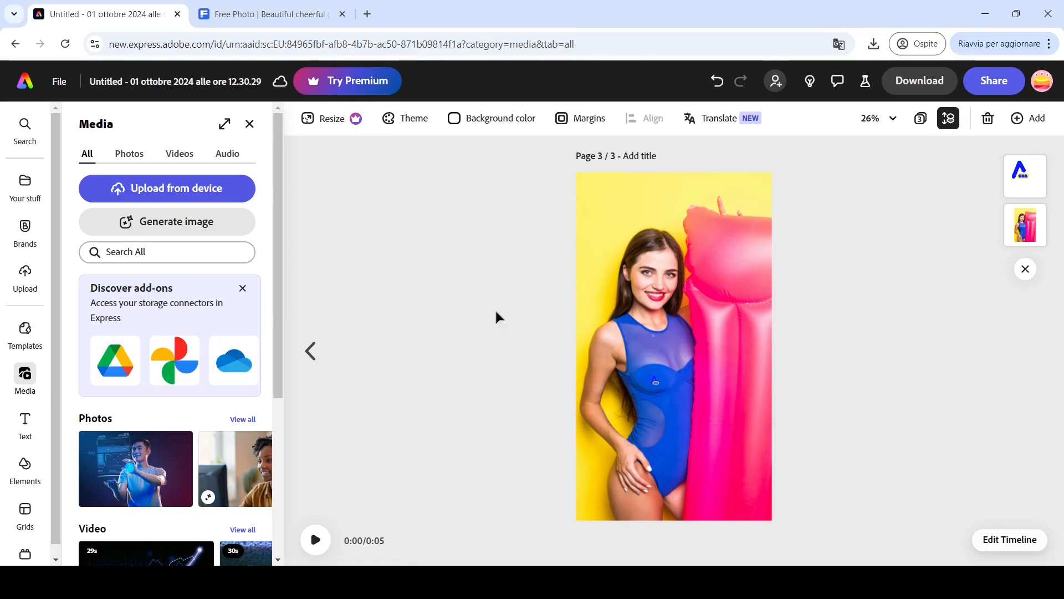
# - Go back to page 2 and download it as an MP4 video at 1080p
pyautogui.click(311, 351)
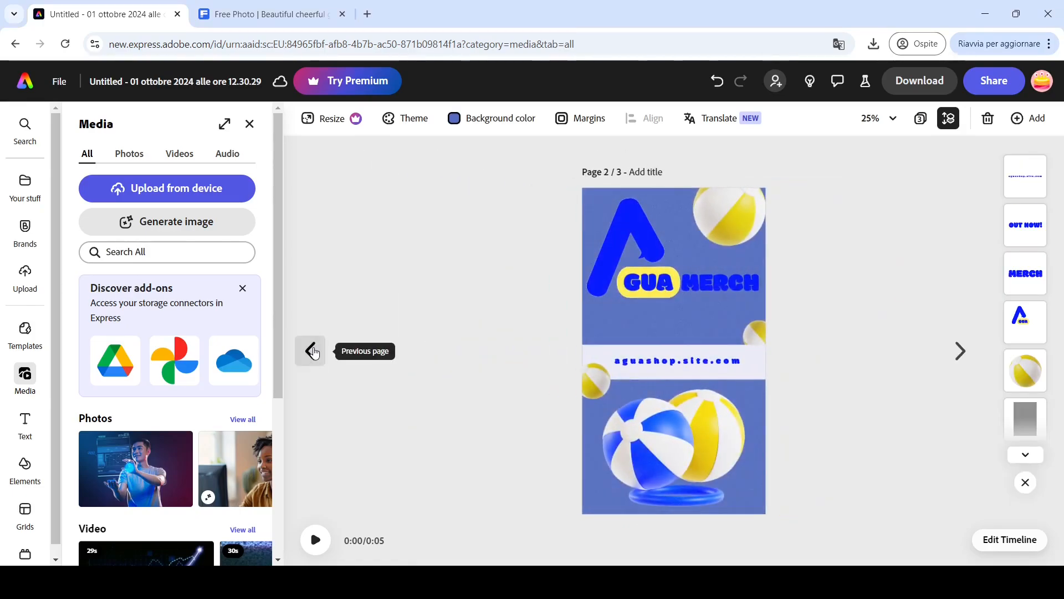
pyautogui.click(917, 82)
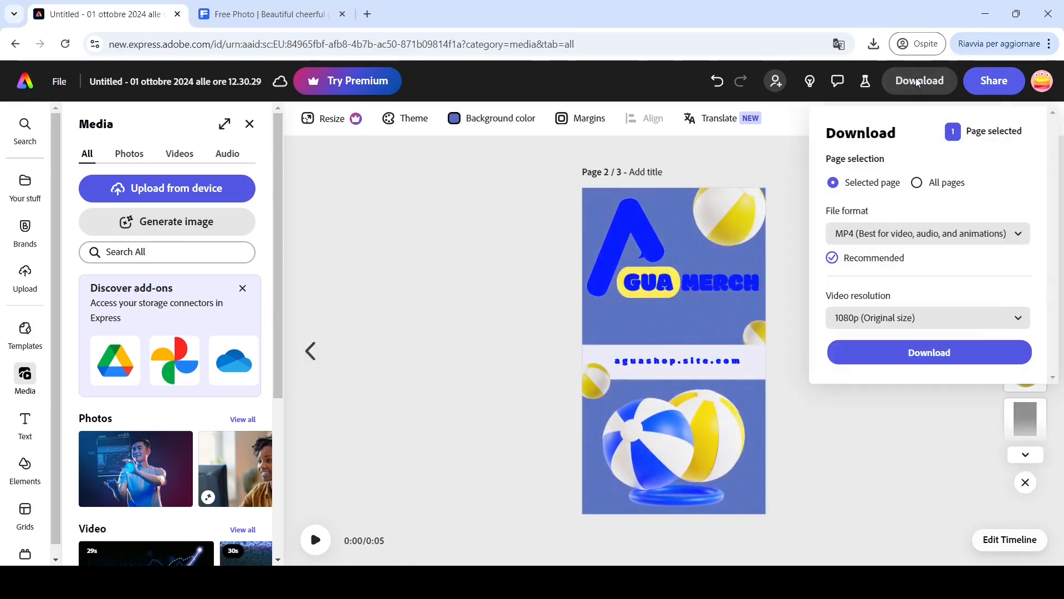
pyautogui.click(888, 350)
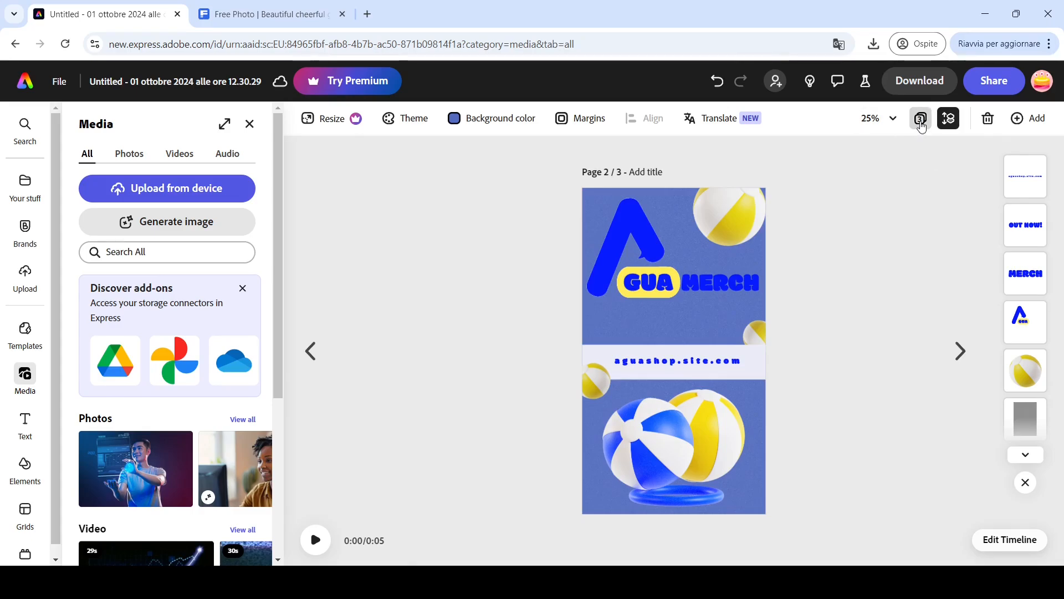
# - Add a fourth blank page in the page overview and open it for editing
pyautogui.click(921, 119)
pyautogui.click(489, 277)
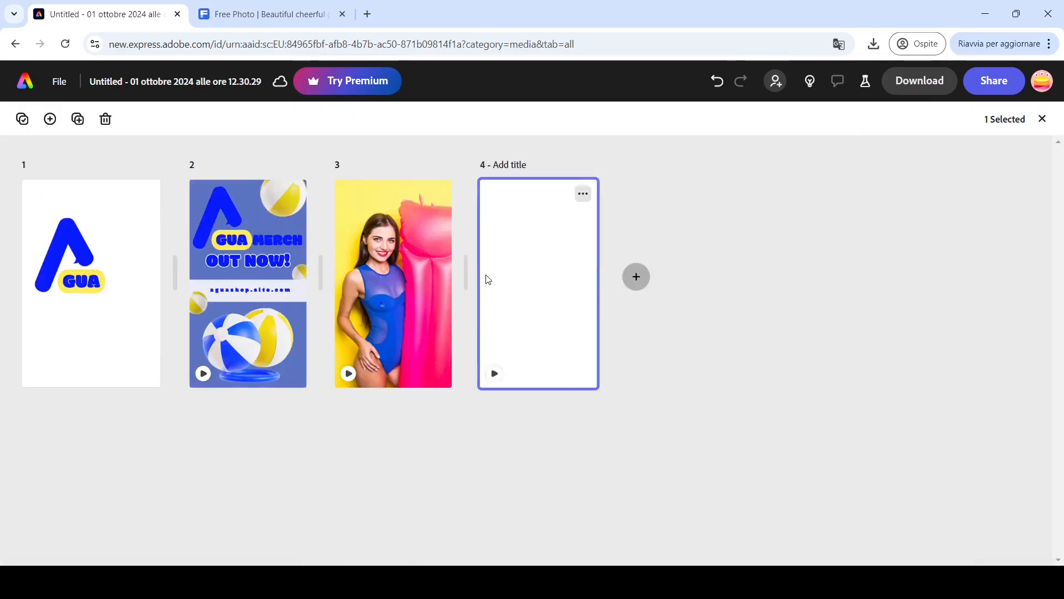
pyautogui.doubleClick(488, 279)
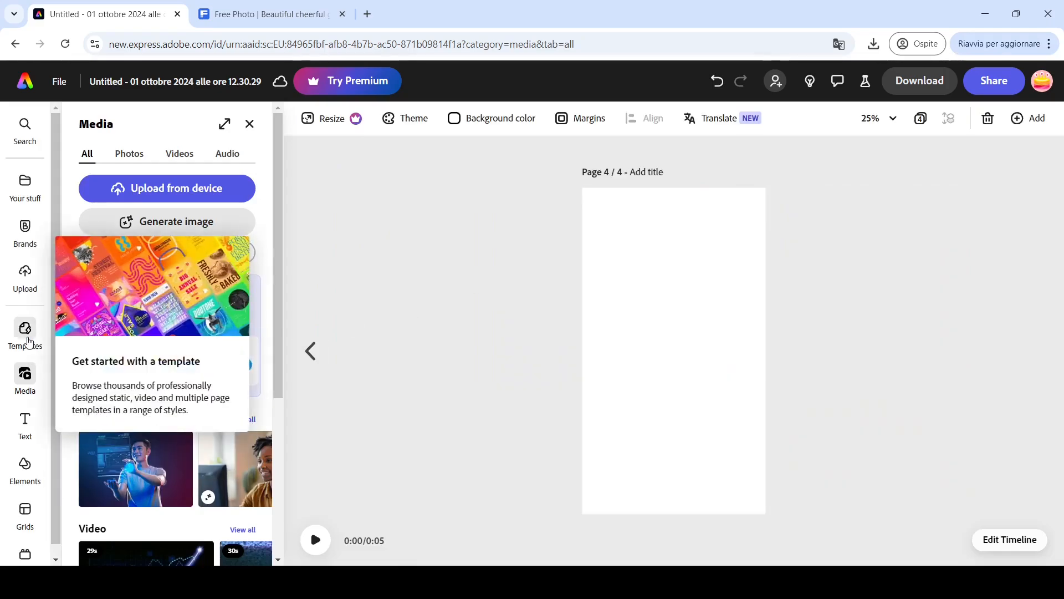
# - Search photos for "mobile phone", add the yellow hand-holding-phone image and set it as the page background
pyautogui.click(224, 246)
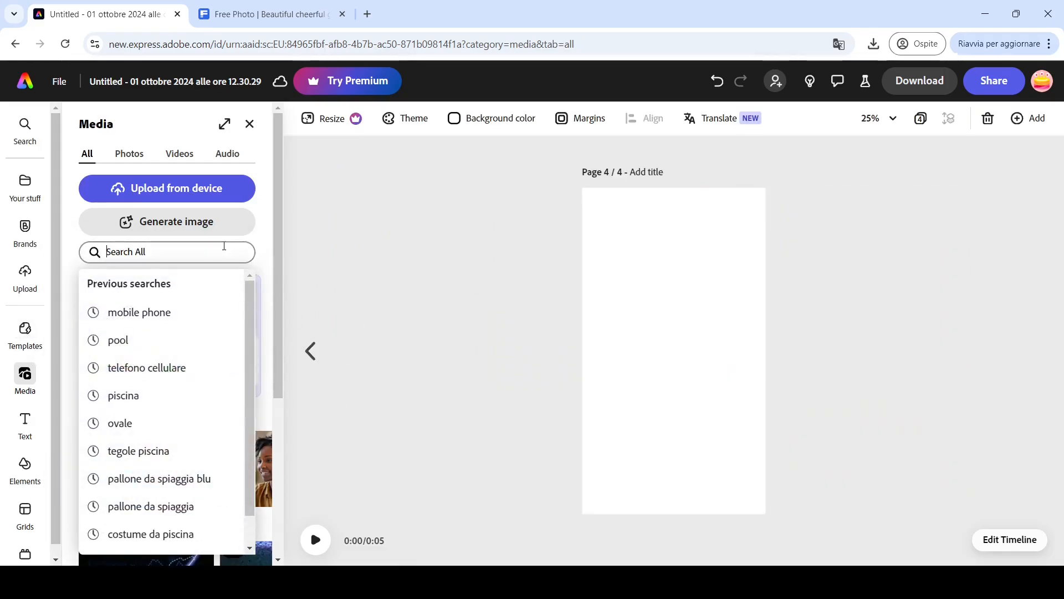
pyautogui.write('mobile phone')
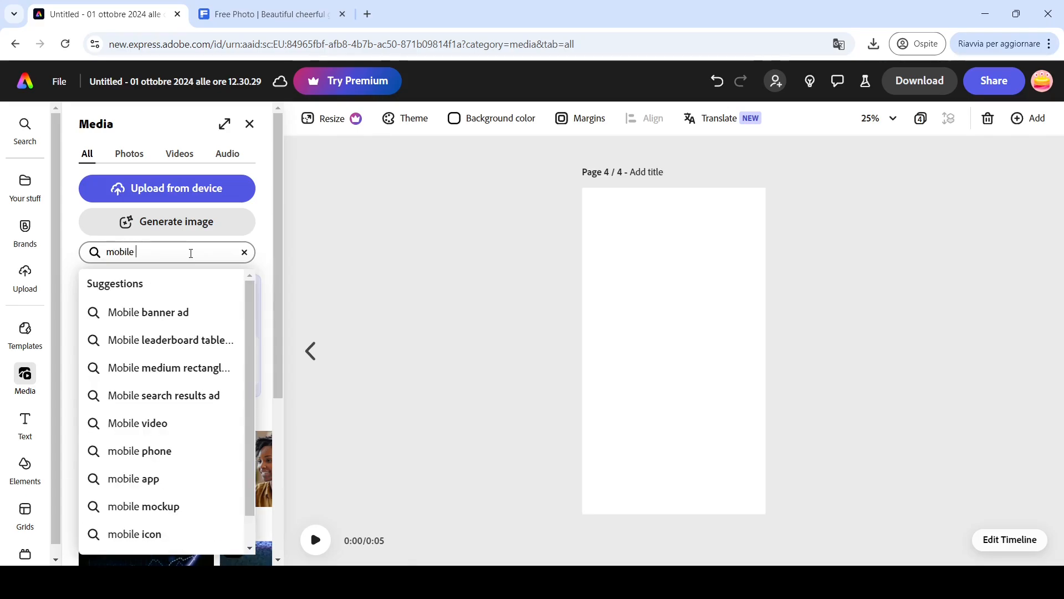
pyautogui.press('Return')
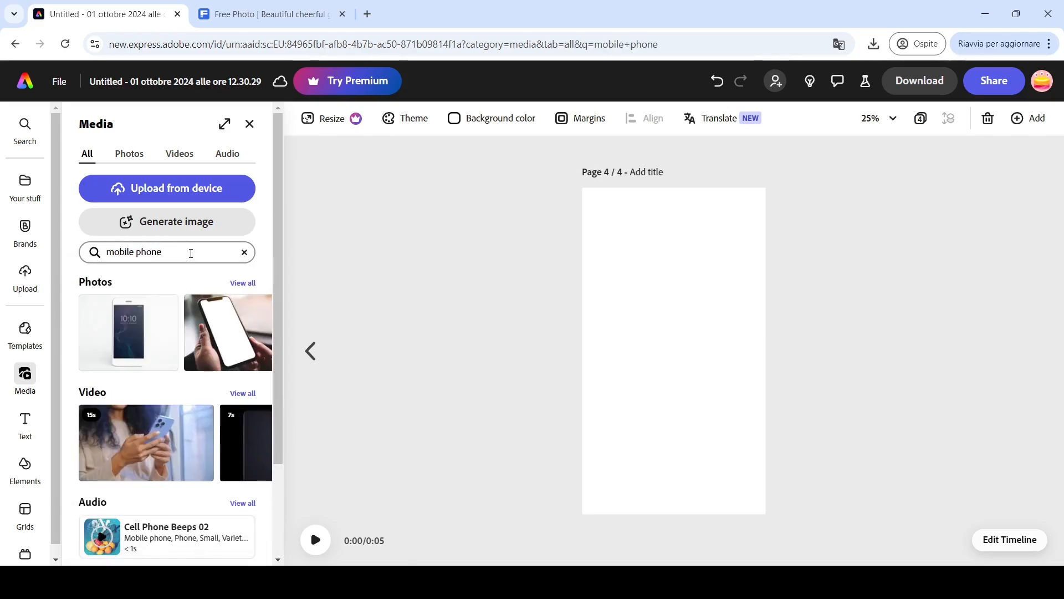
pyautogui.click(234, 285)
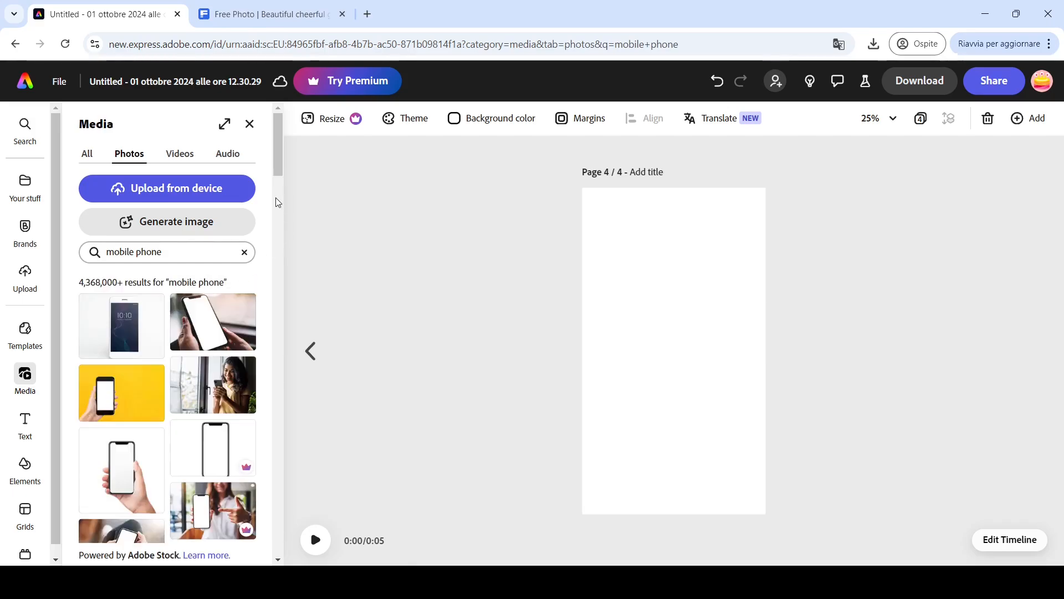
pyautogui.click(145, 369)
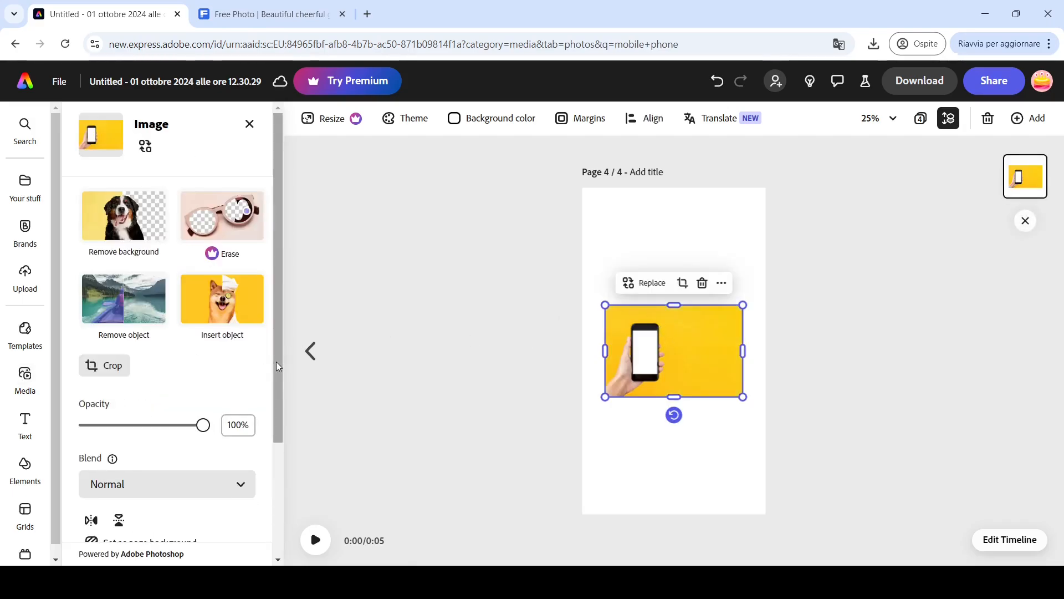
pyautogui.moveTo(276, 361); pyautogui.dragTo(283, 449)
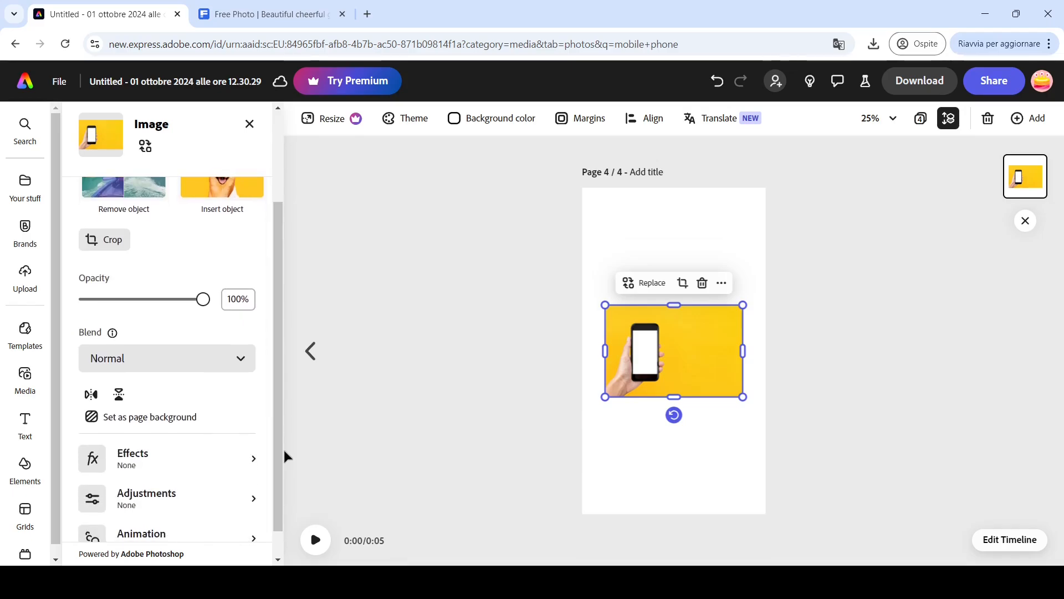
pyautogui.click(187, 418)
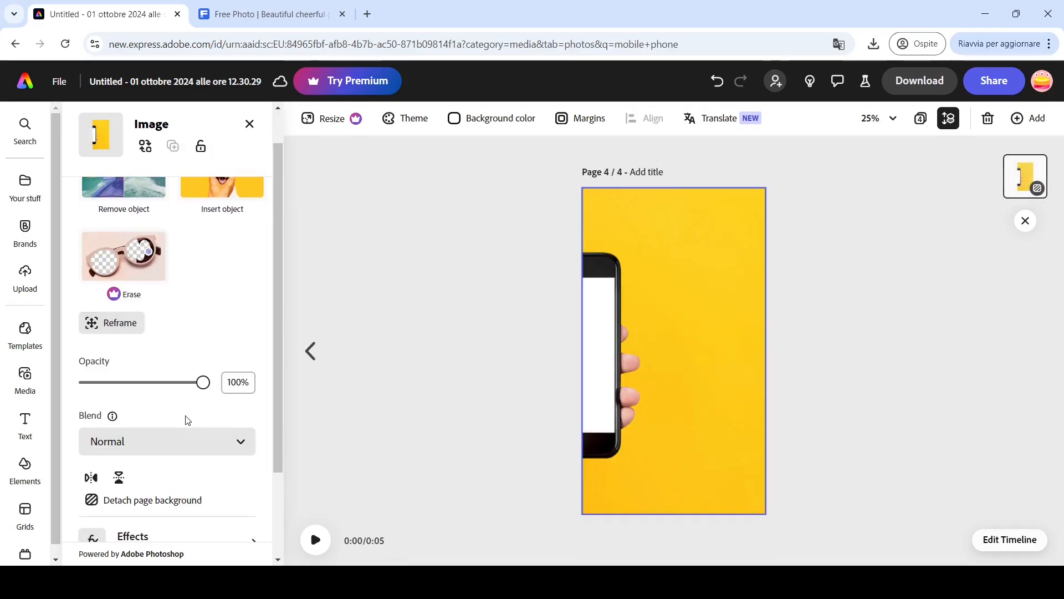
# - Reframe the background photo so the phone sits centred on the page
pyautogui.click(119, 324)
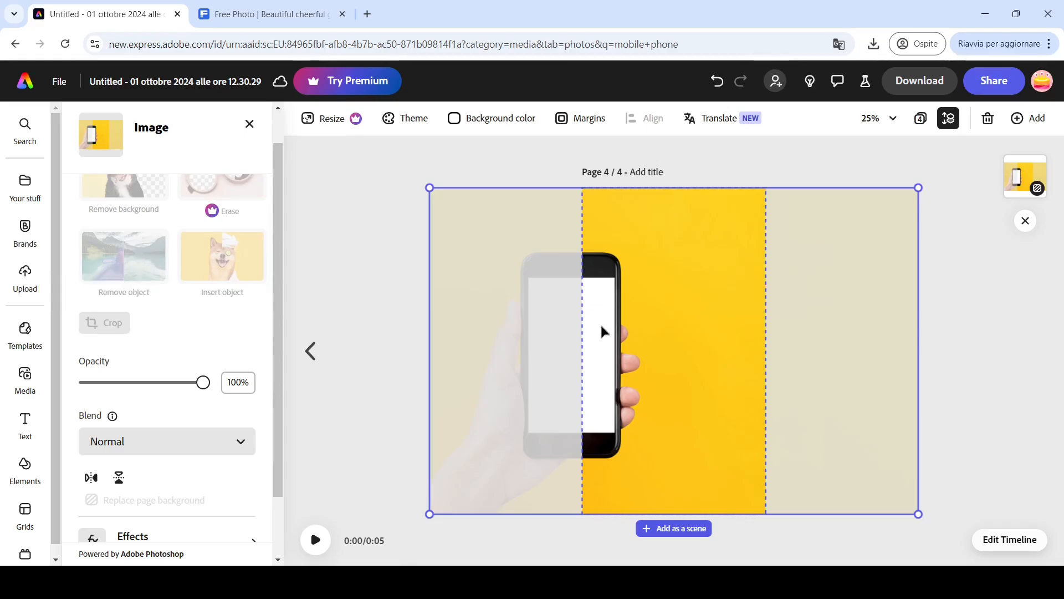
pyautogui.moveTo(603, 331); pyautogui.dragTo(699, 332)
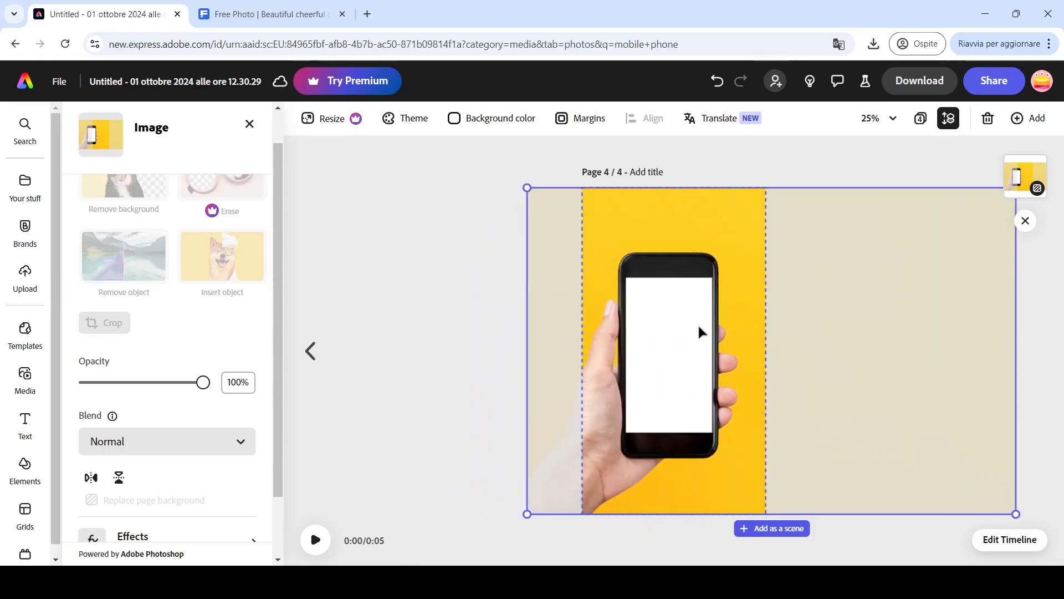
pyautogui.doubleClick(700, 328)
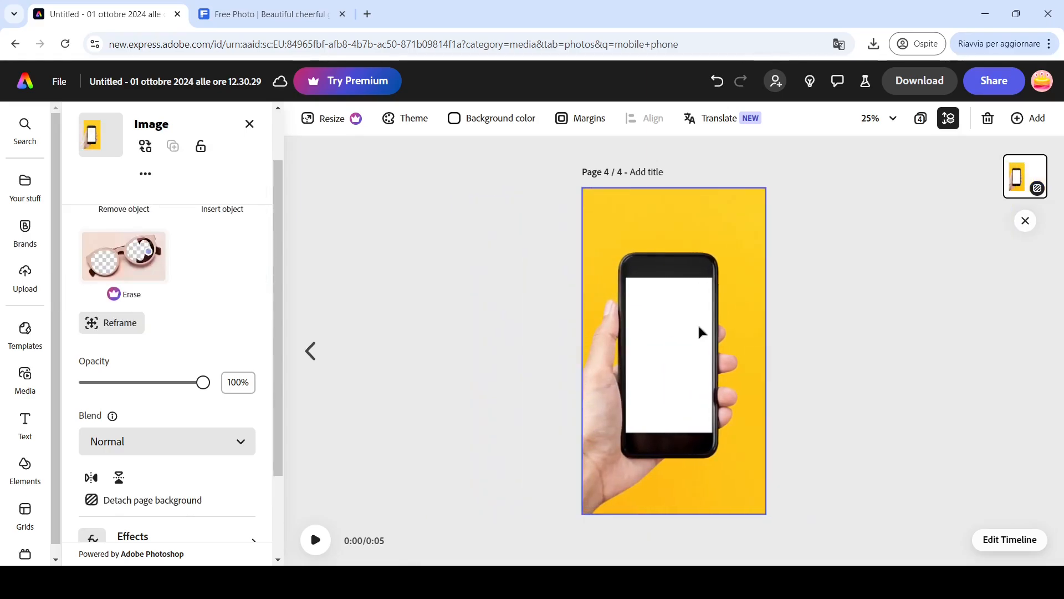
# - Upload the page 2 video and resize and position it to fill the phone's screen
pyautogui.click(22, 281)
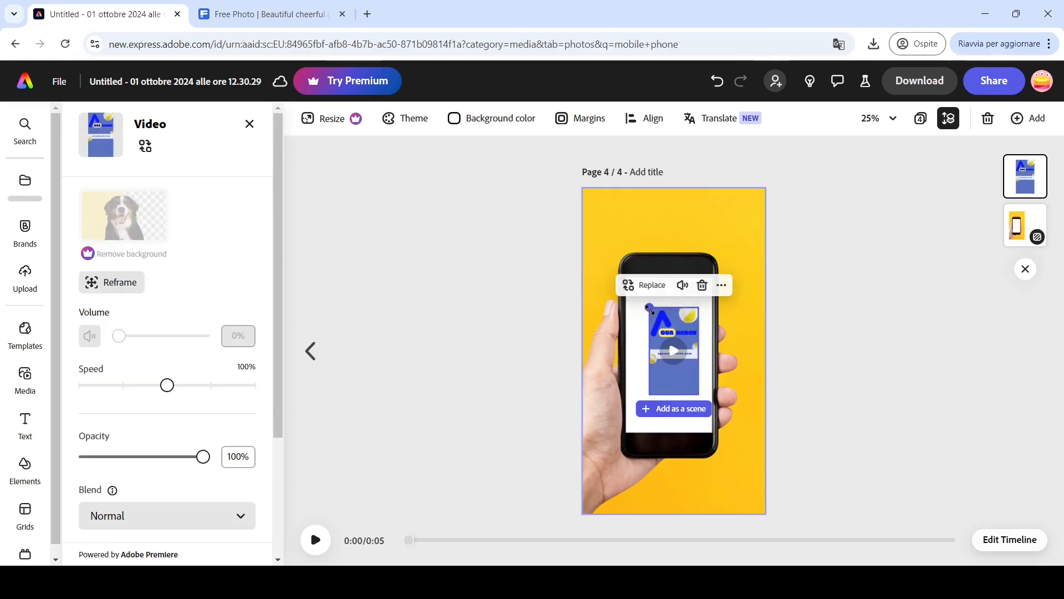
pyautogui.moveTo(646, 278); pyautogui.dragTo(657, 317)
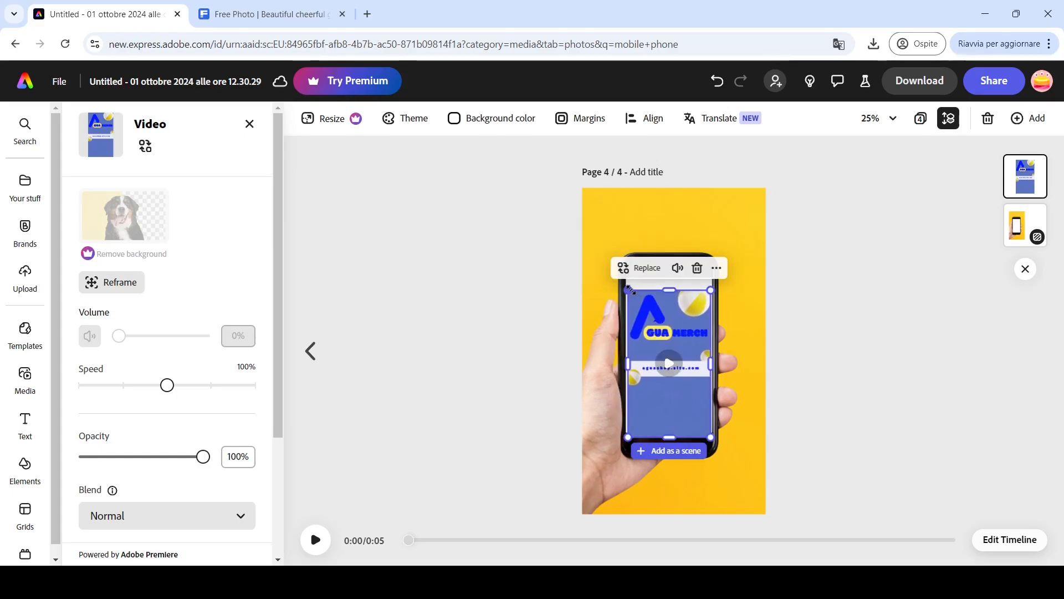
pyautogui.moveTo(628, 289); pyautogui.dragTo(654, 306)
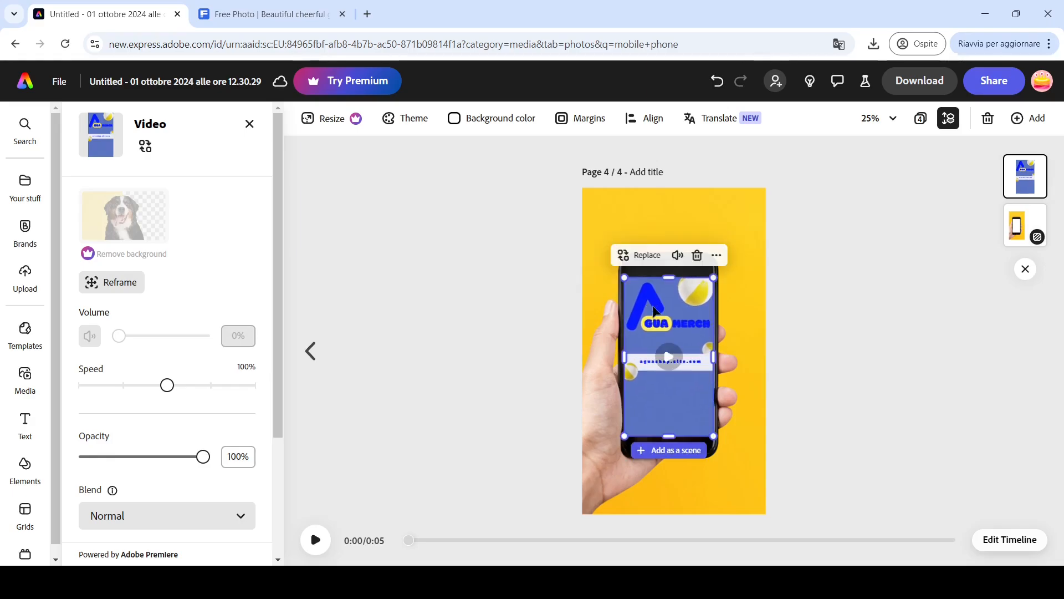
pyautogui.click(386, 441)
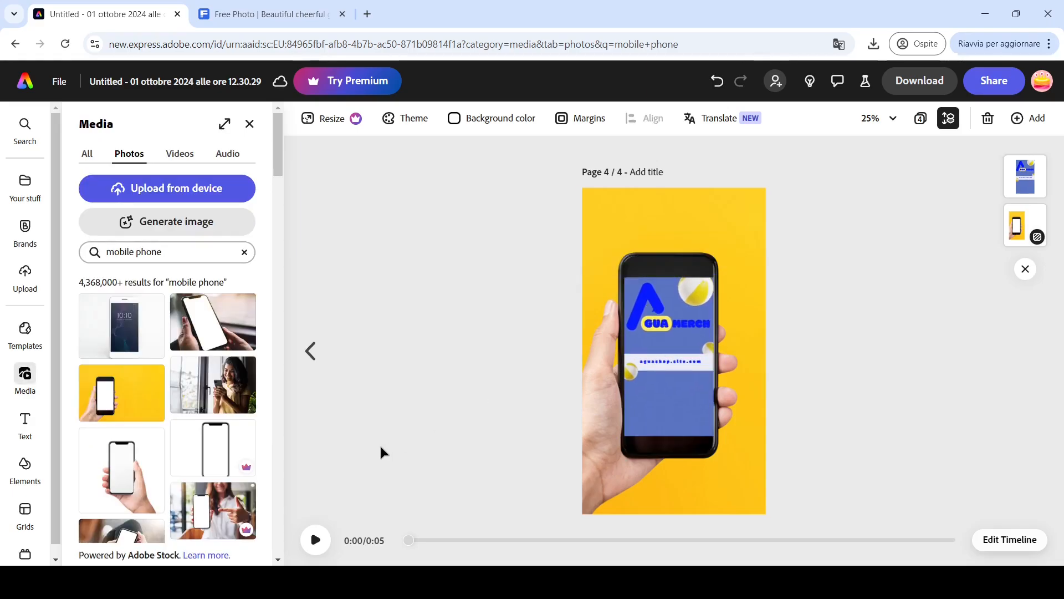
# - Play the page's animation preview
pyautogui.click(316, 540)
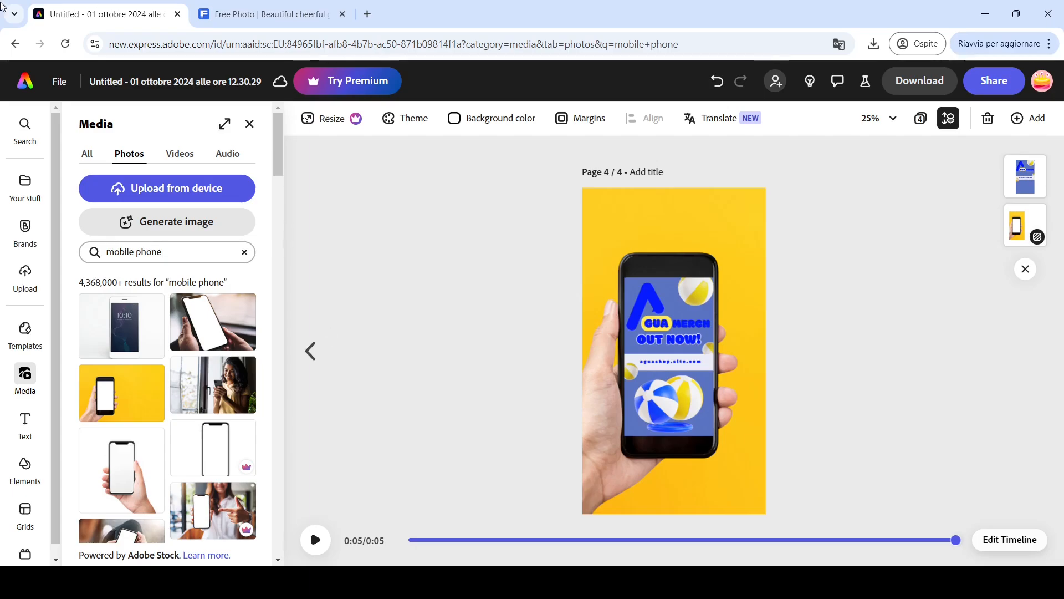
# - Return to the home page and open the Schedule calendar
pyautogui.click(24, 84)
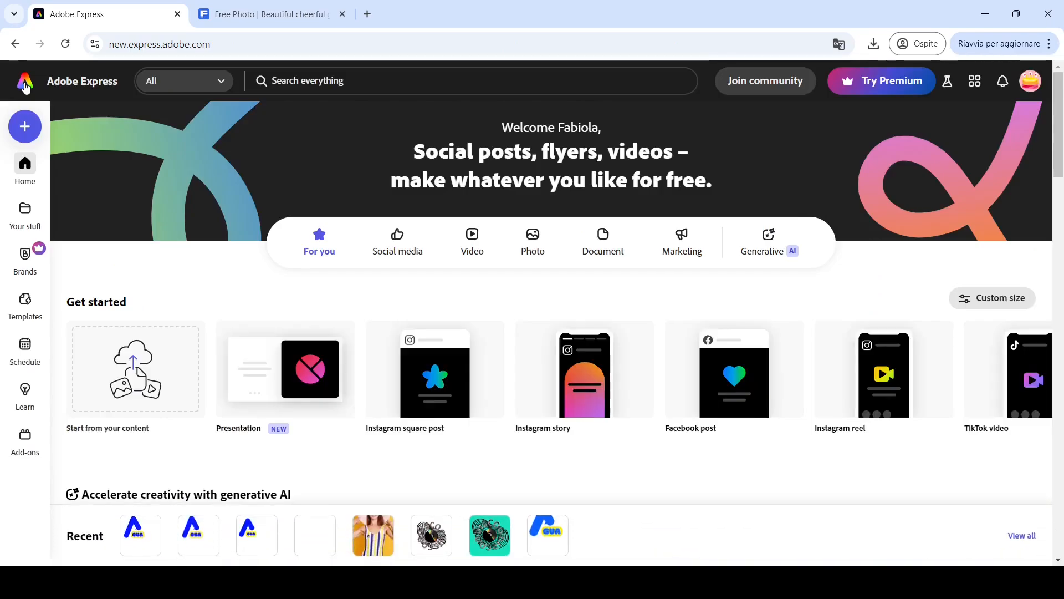
pyautogui.moveTo(28, 347)
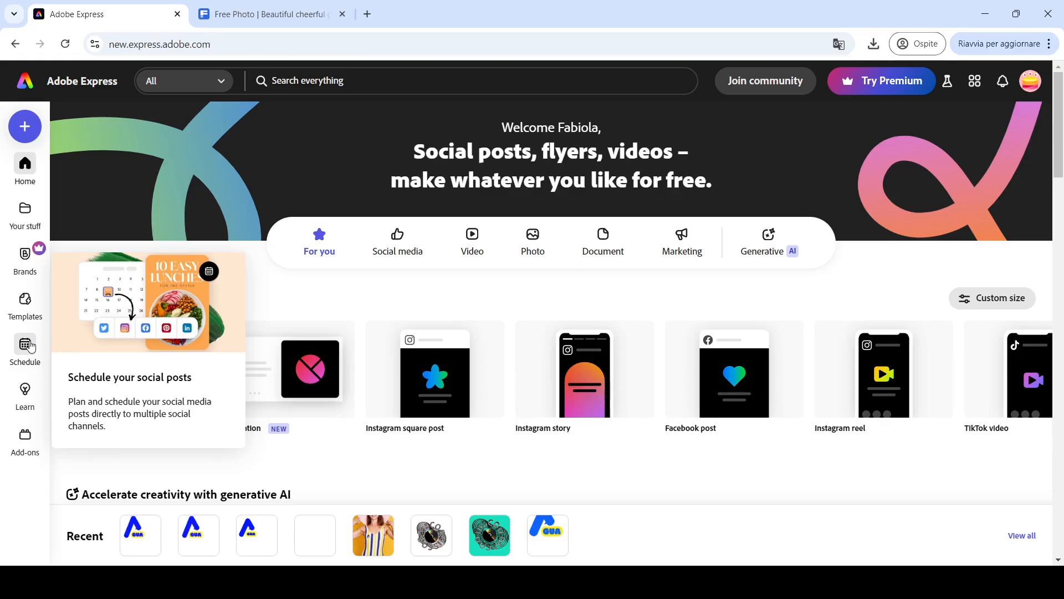
pyautogui.click(28, 345)
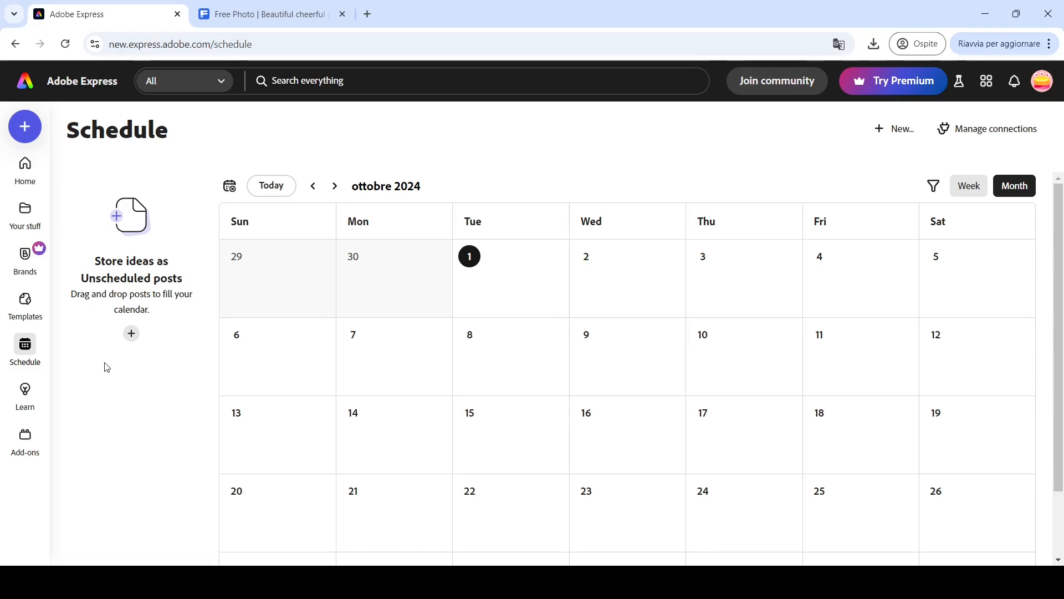
# - Start a new unscheduled social post and attach pages 2 and 3 of the current project
pyautogui.click(132, 334)
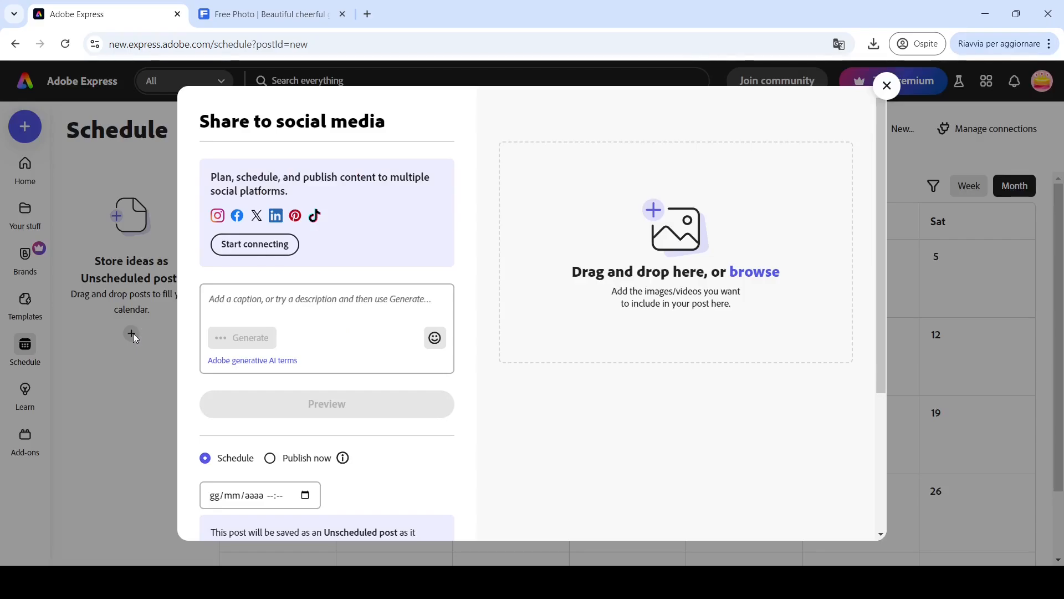
pyautogui.click(752, 274)
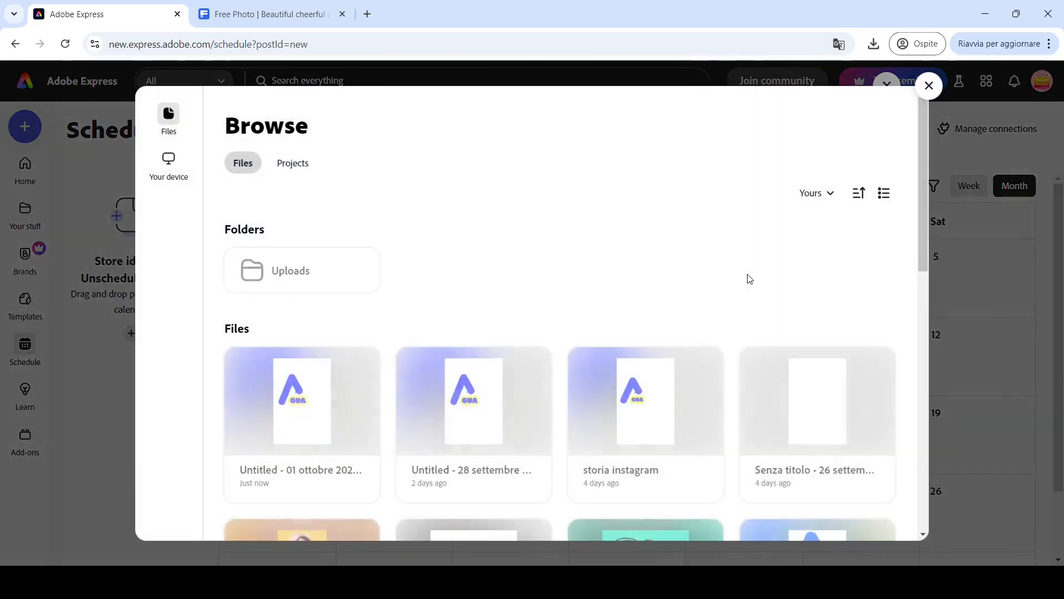
pyautogui.click(324, 380)
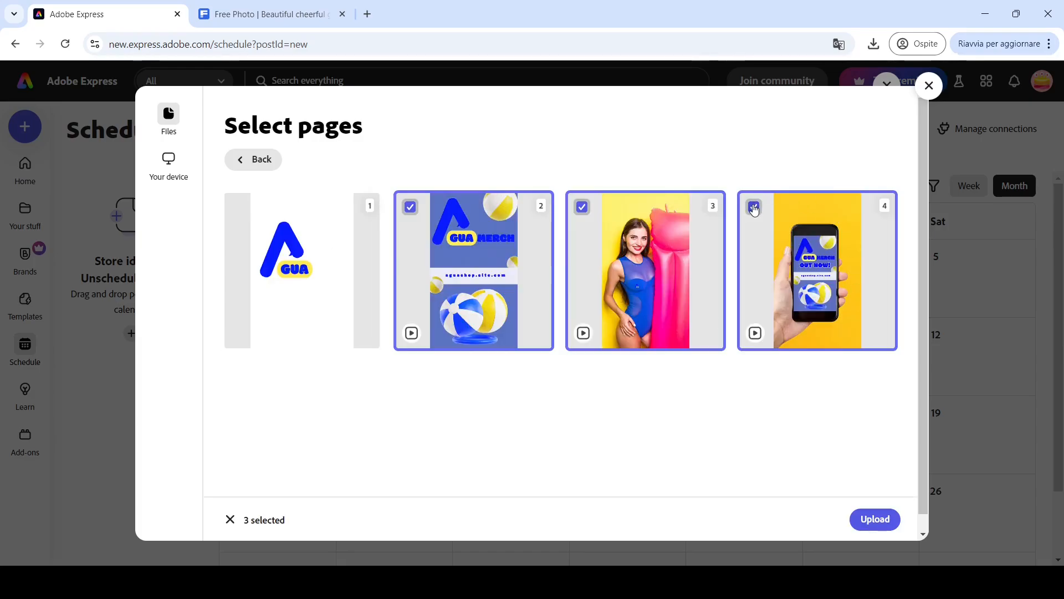
pyautogui.click(754, 207)
pyautogui.click(875, 517)
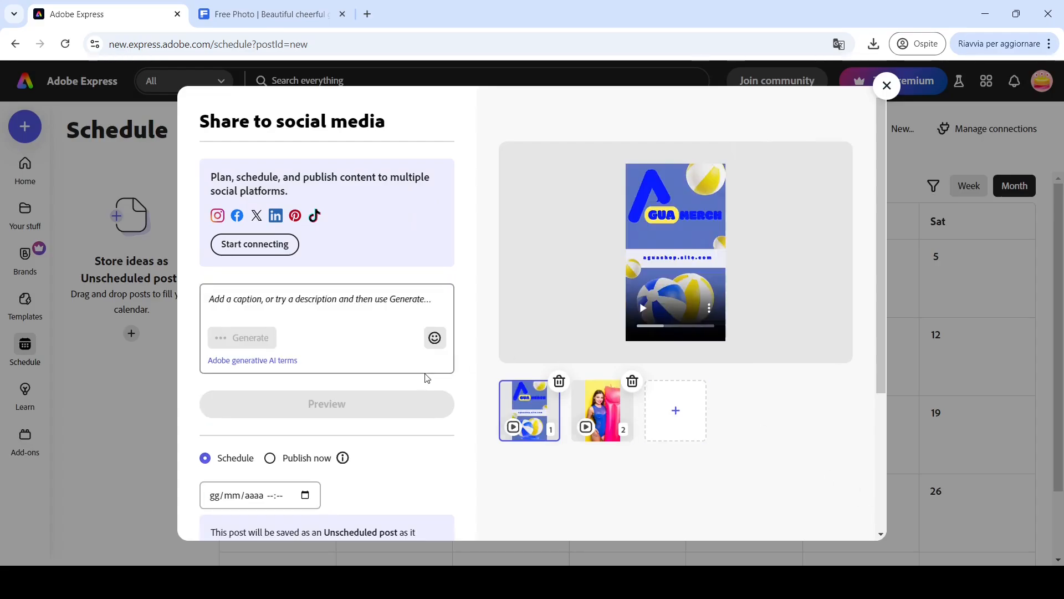
# - Enter the caption "Agua merch out now!" and close the post dialog without saving
pyautogui.click(337, 302)
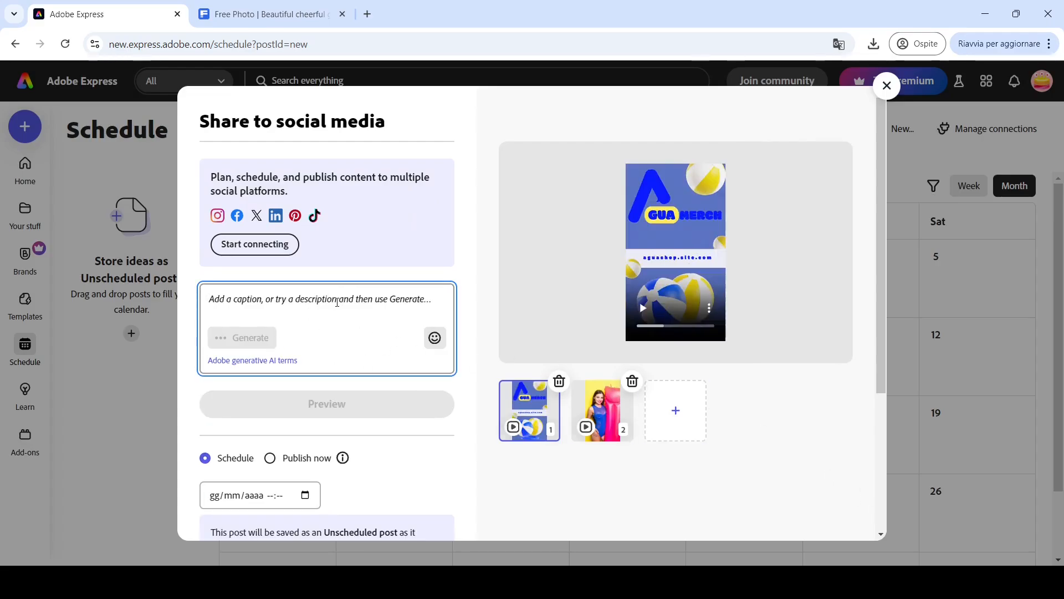
pyautogui.write('Ag')
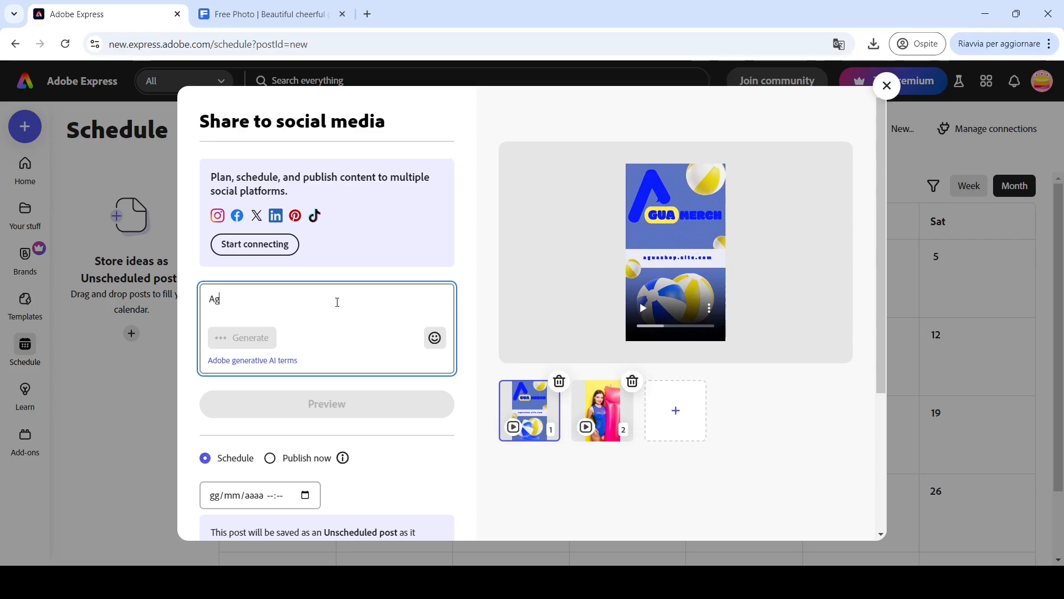
pyautogui.write('ua merch ')
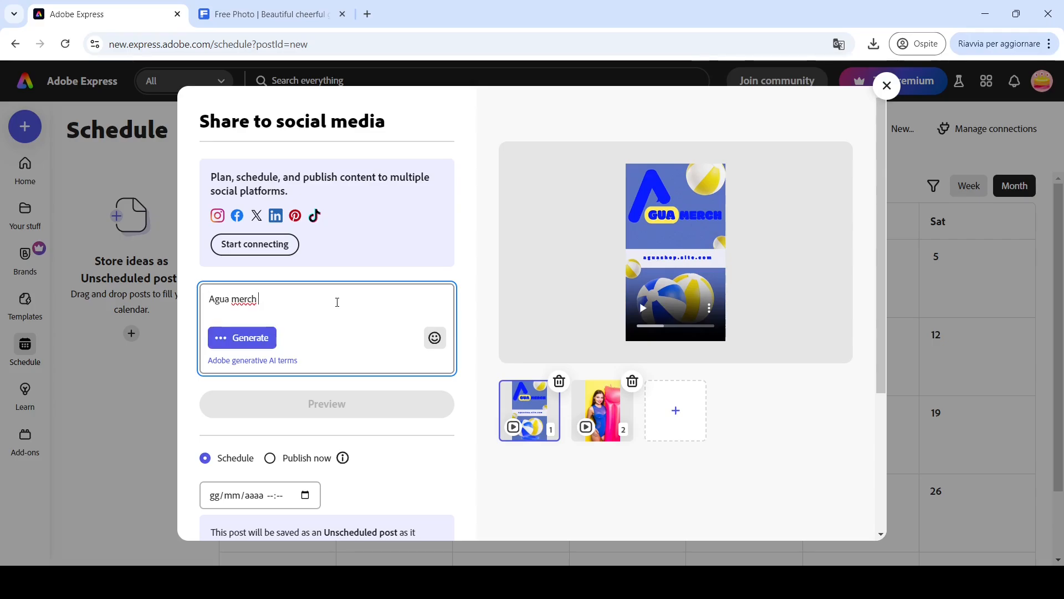
pyautogui.write('out now!')
pyautogui.moveTo(885, 274); pyautogui.dragTo(898, 430)
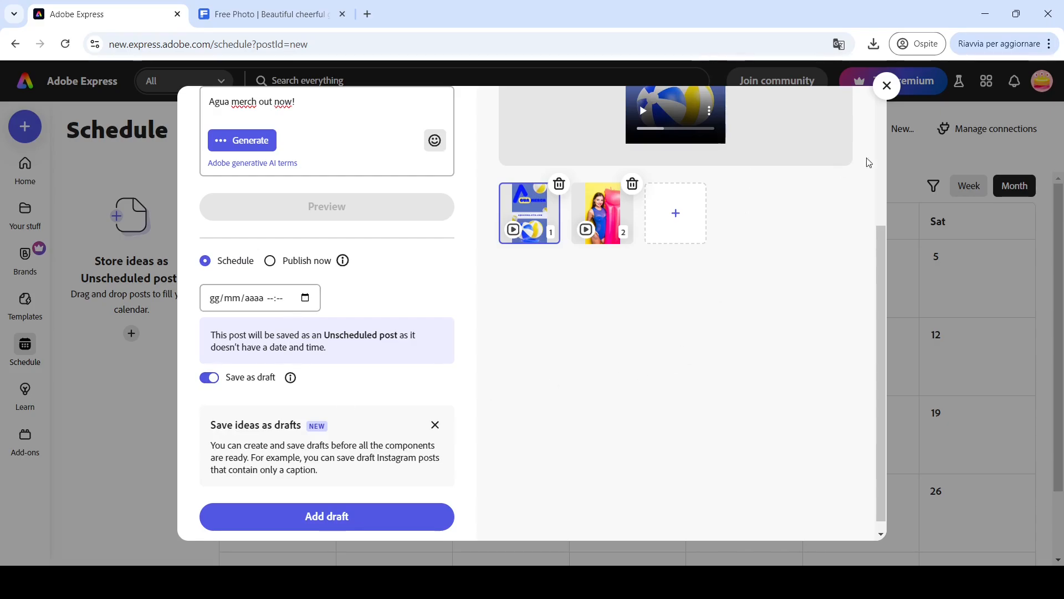
pyautogui.click(887, 86)
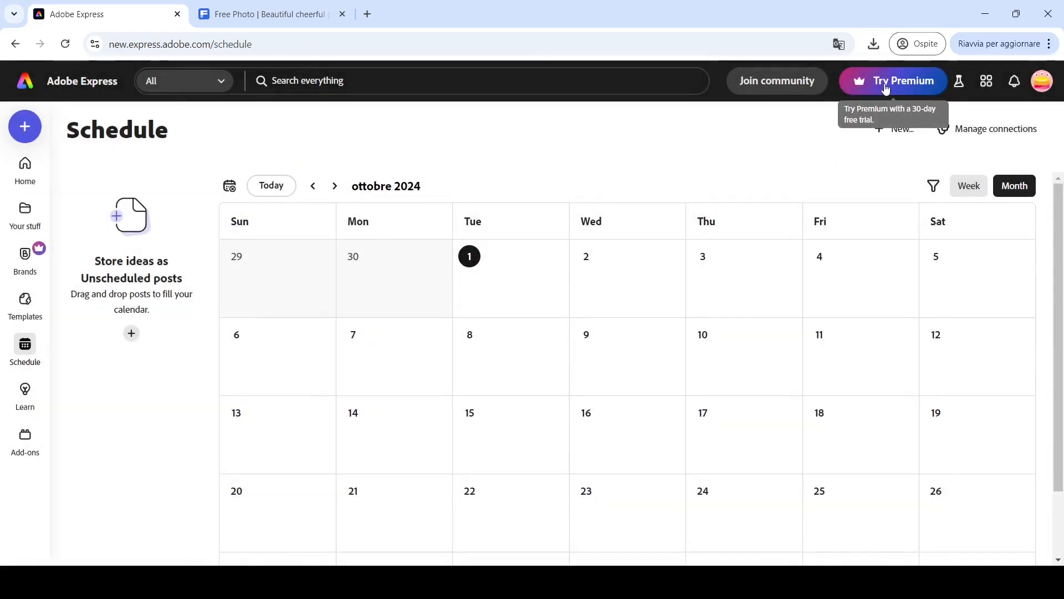
# - Browse the schedule calendar's months and review its post filter options
pyautogui.click(335, 188)
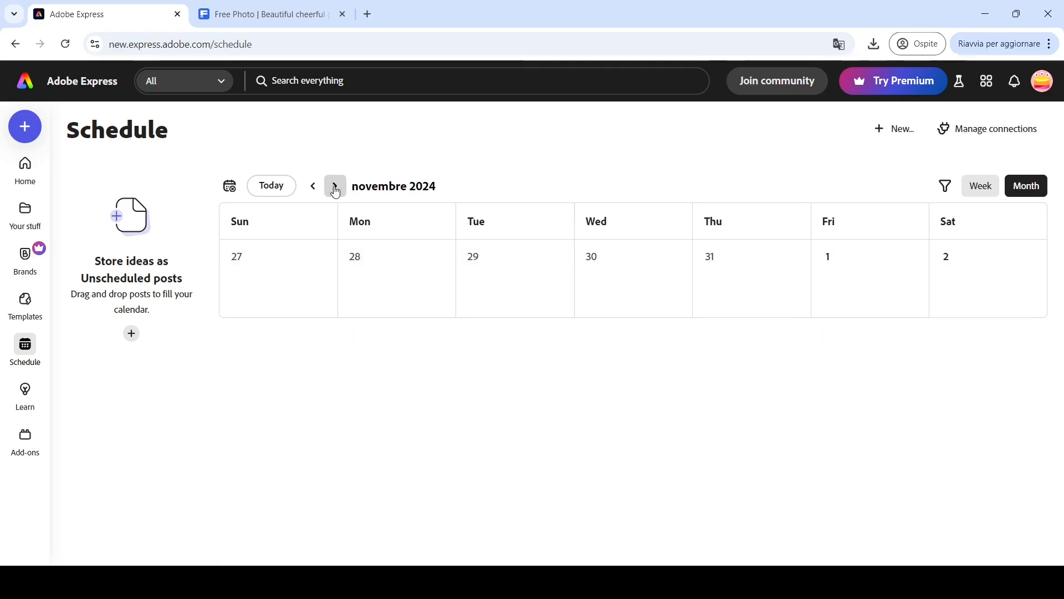
pyautogui.click(312, 187)
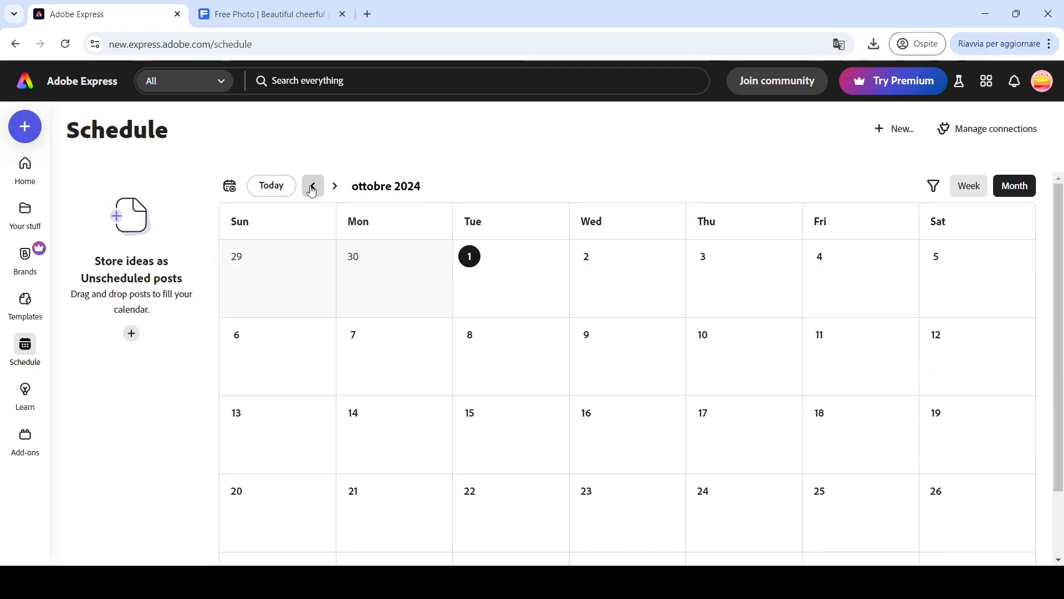
pyautogui.click(932, 187)
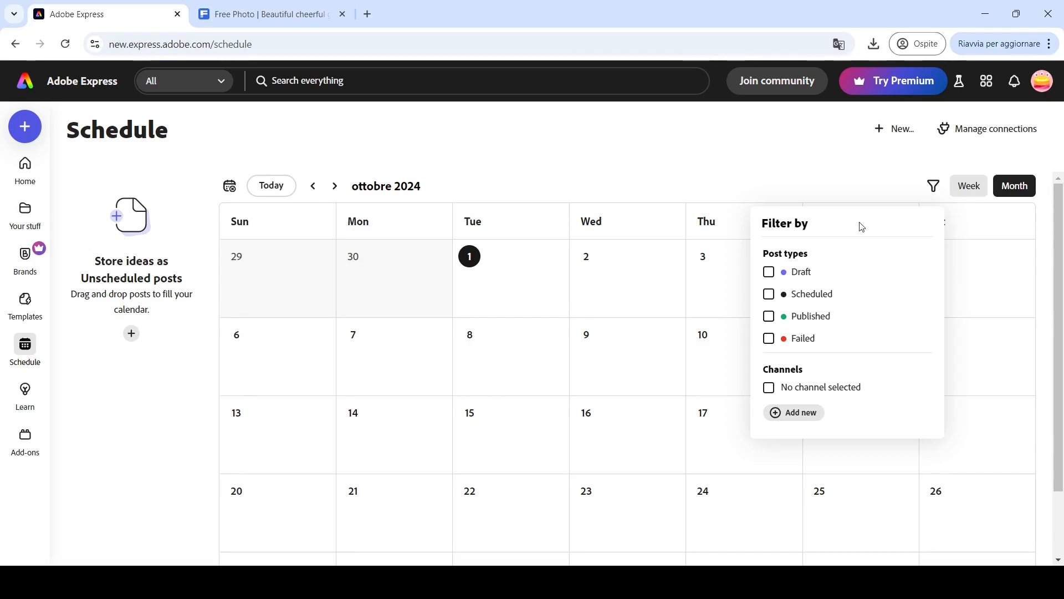
pyautogui.click(894, 169)
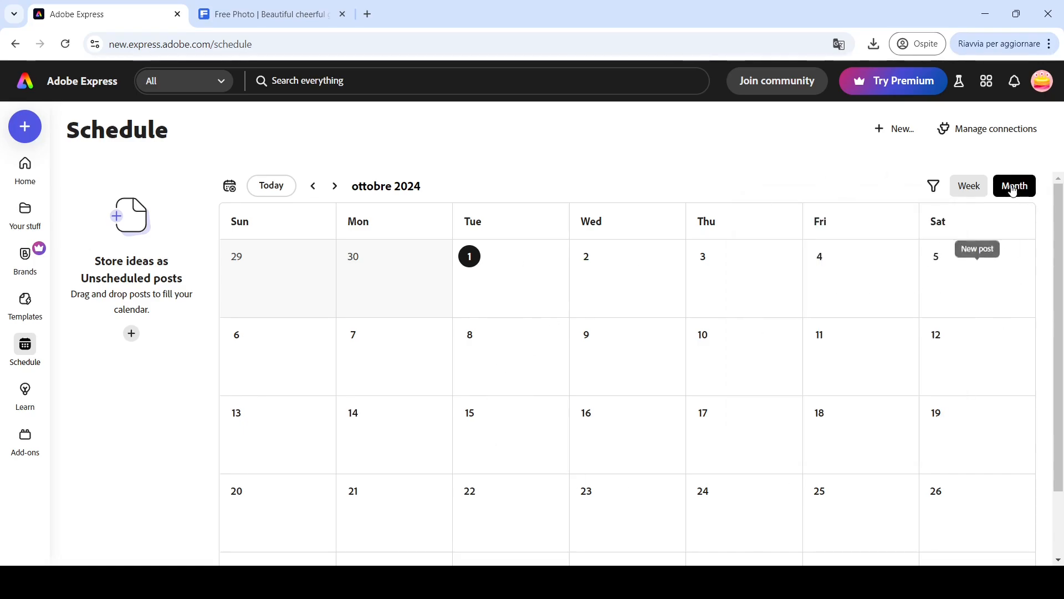
# - Switch the calendar to week view and review the available social channel connections
pyautogui.click(967, 187)
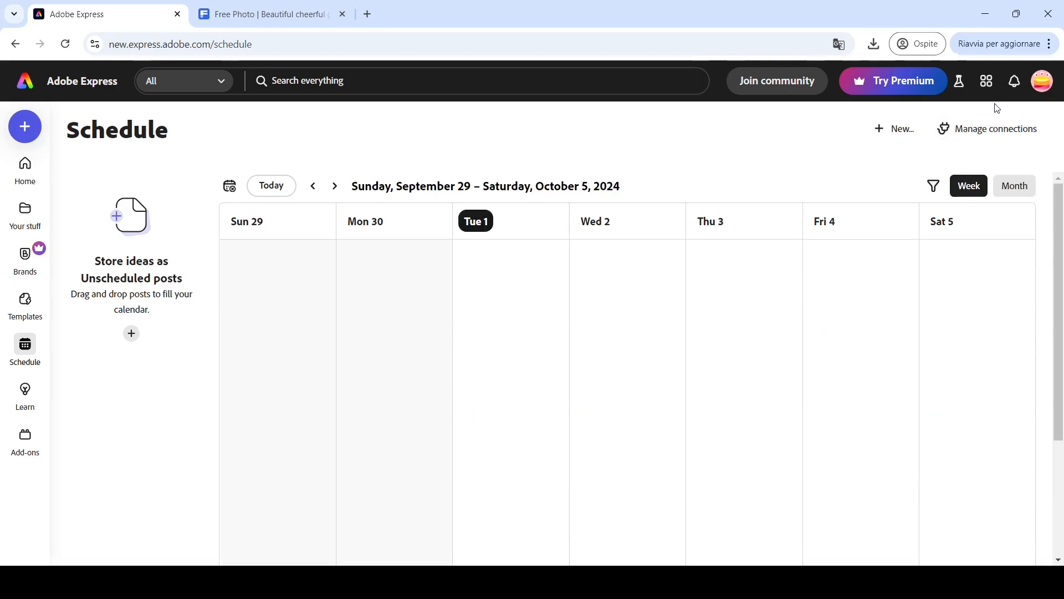
pyautogui.click(974, 139)
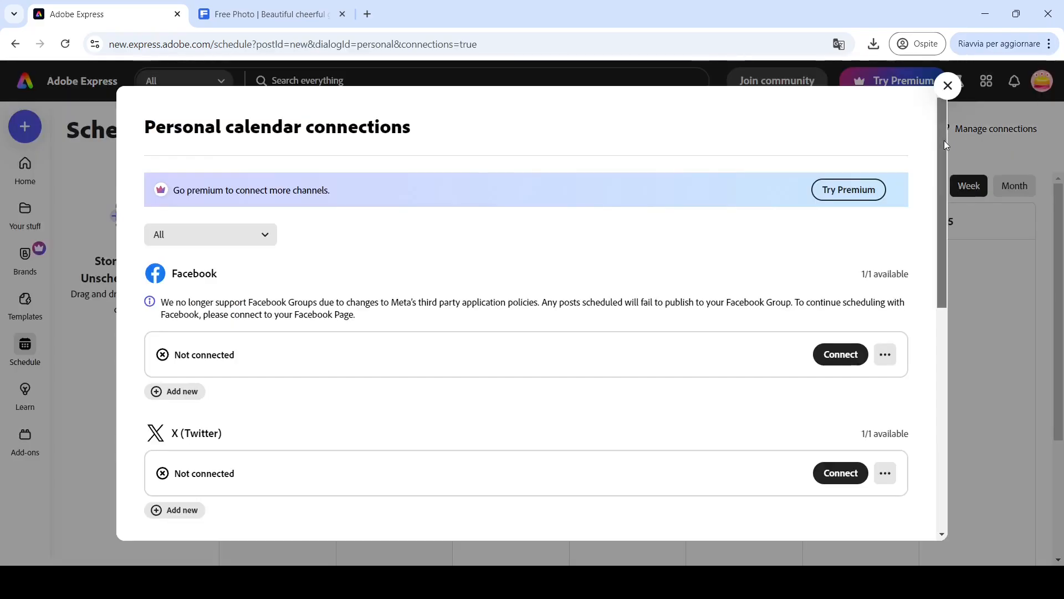
pyautogui.moveTo(944, 141); pyautogui.dragTo(960, 391)
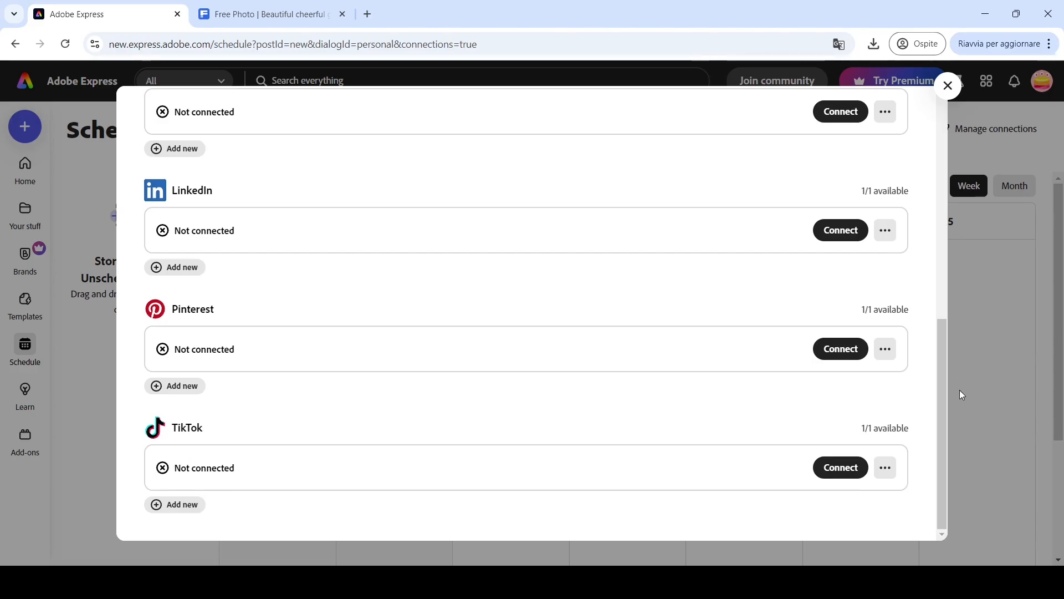
pyautogui.click(949, 86)
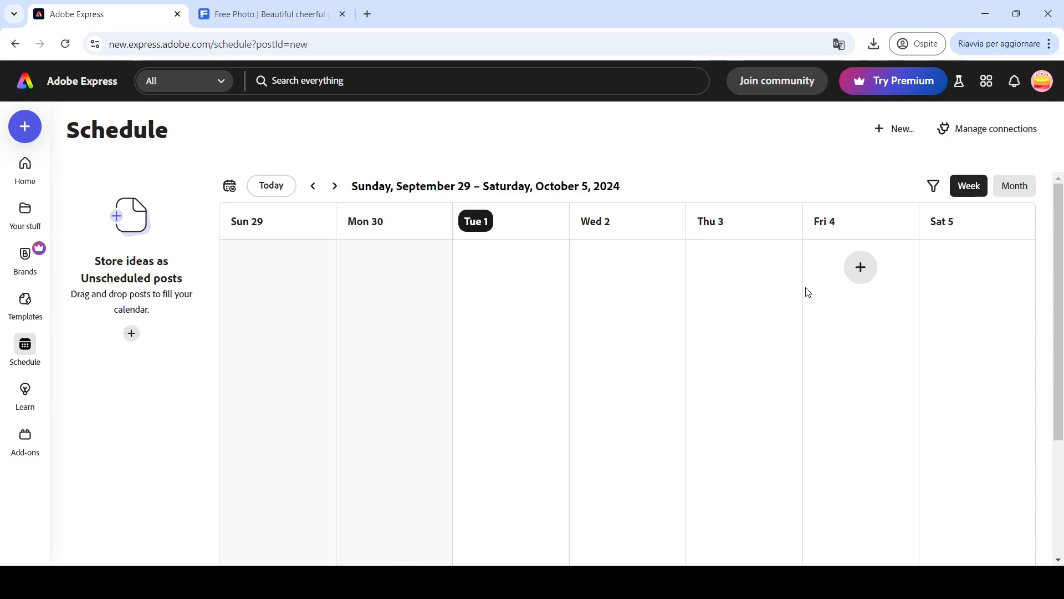